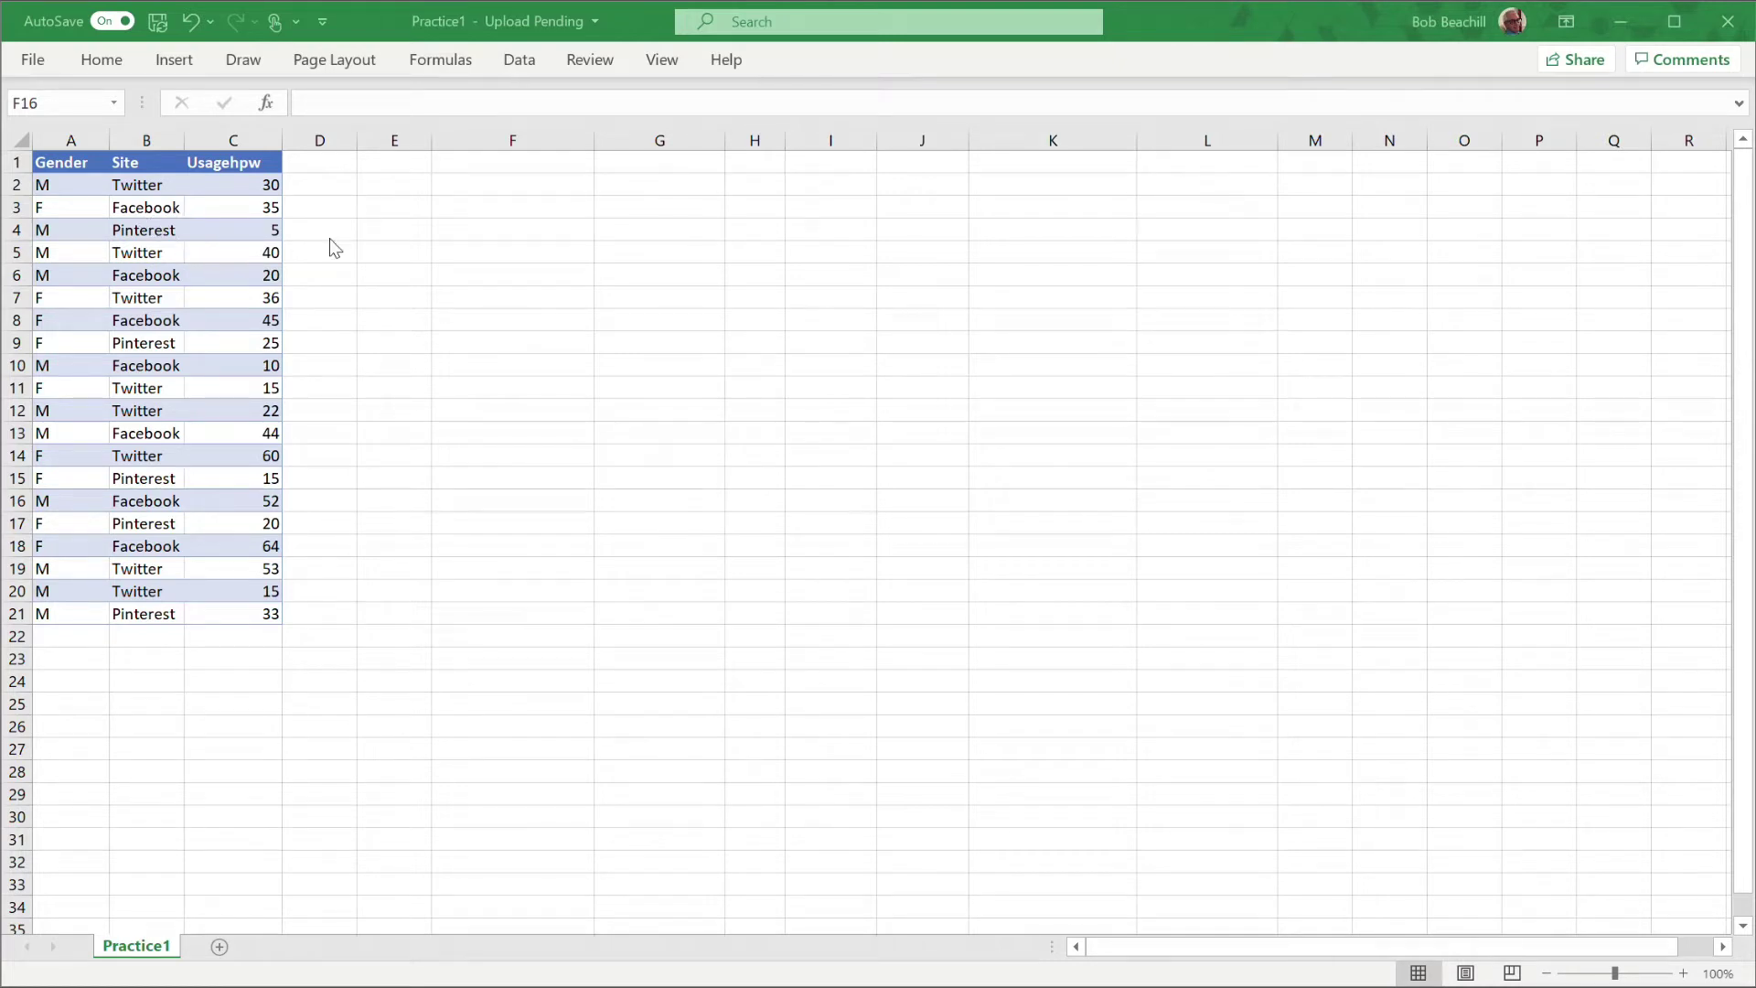
Convert the Gender, Site and Usagehpw range A1:C21 into a table, keeping the header row
{"action": "left_click_drag", "start_coordinate": [81, 161], "coordinate": [247, 611]}
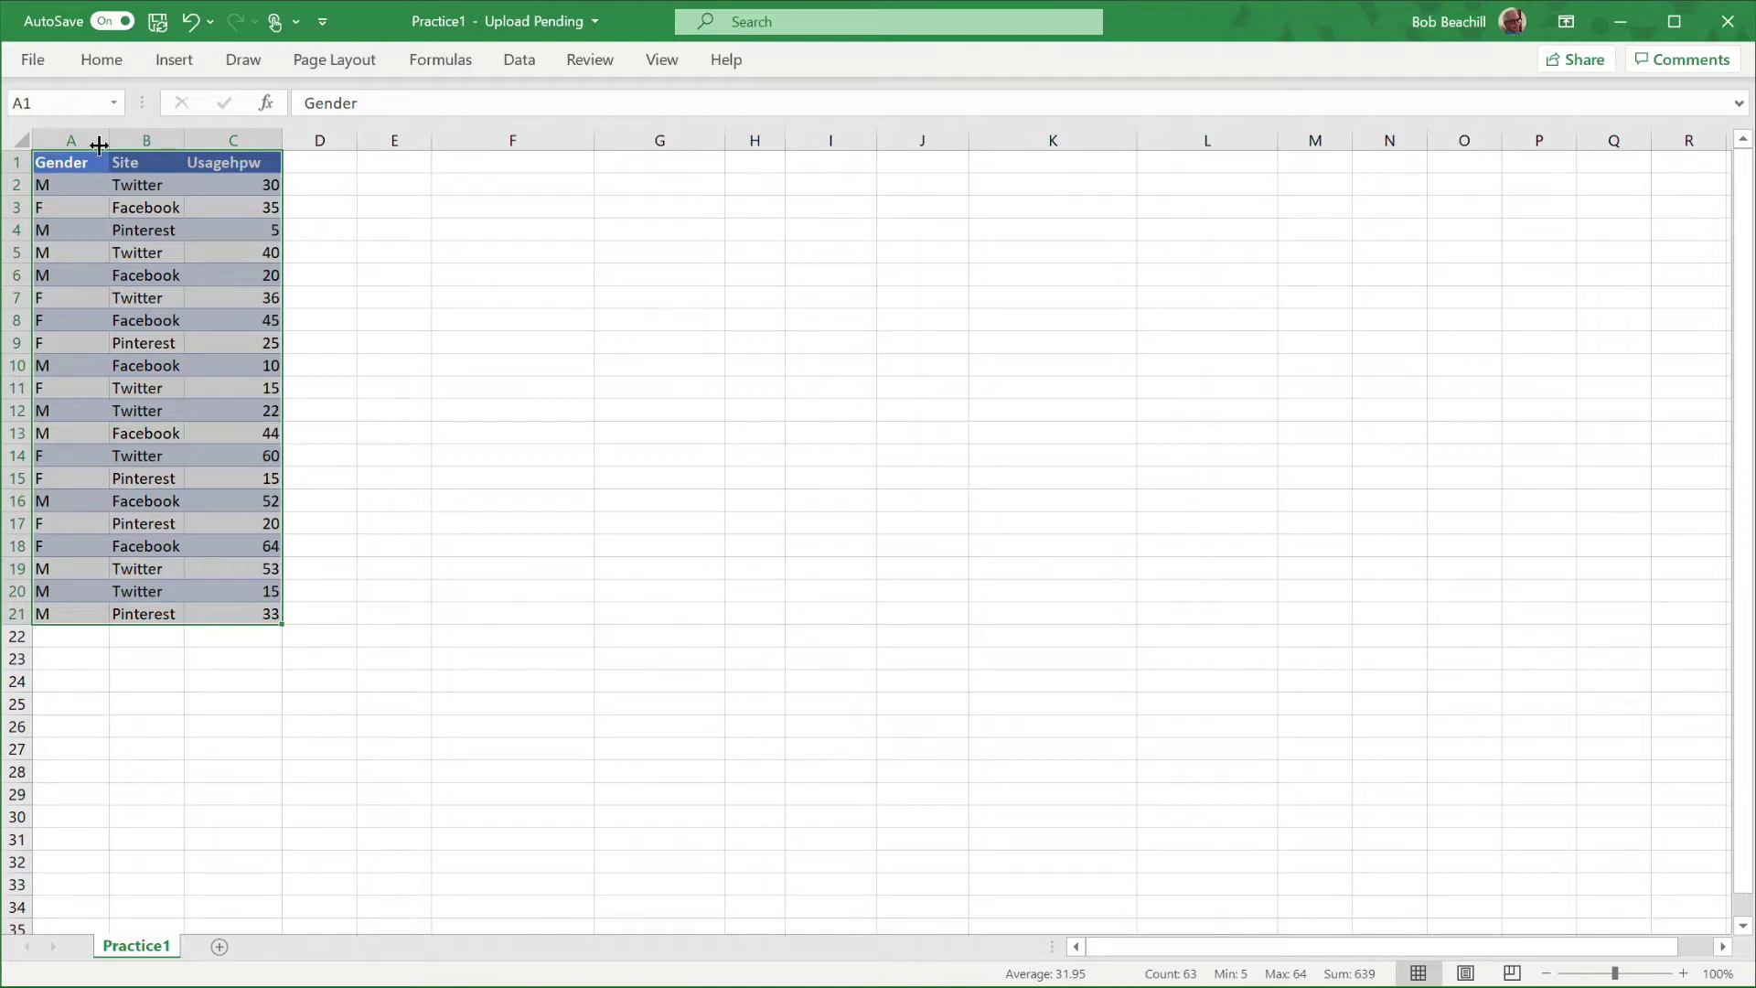
{"action": "left_click", "coordinate": [172, 60]}
{"action": "left_click", "coordinate": [204, 118]}
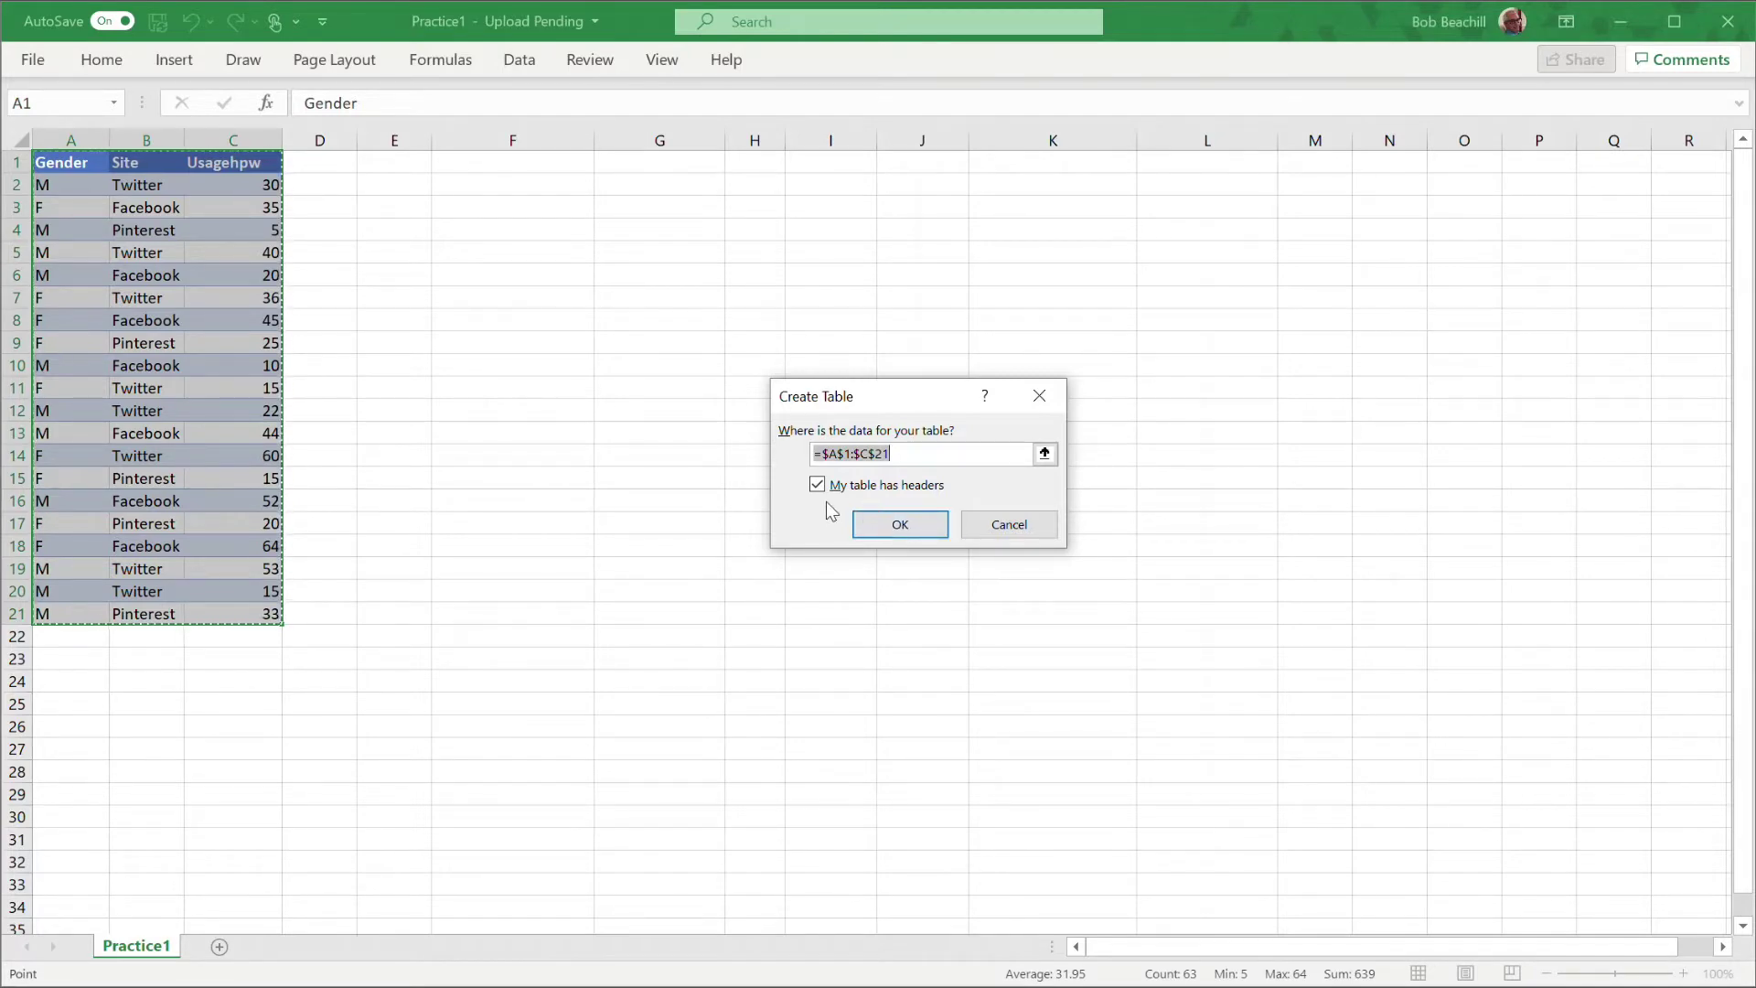
{"action": "left_click", "coordinate": [906, 524]}
{"action": "left_click", "coordinate": [665, 473]}
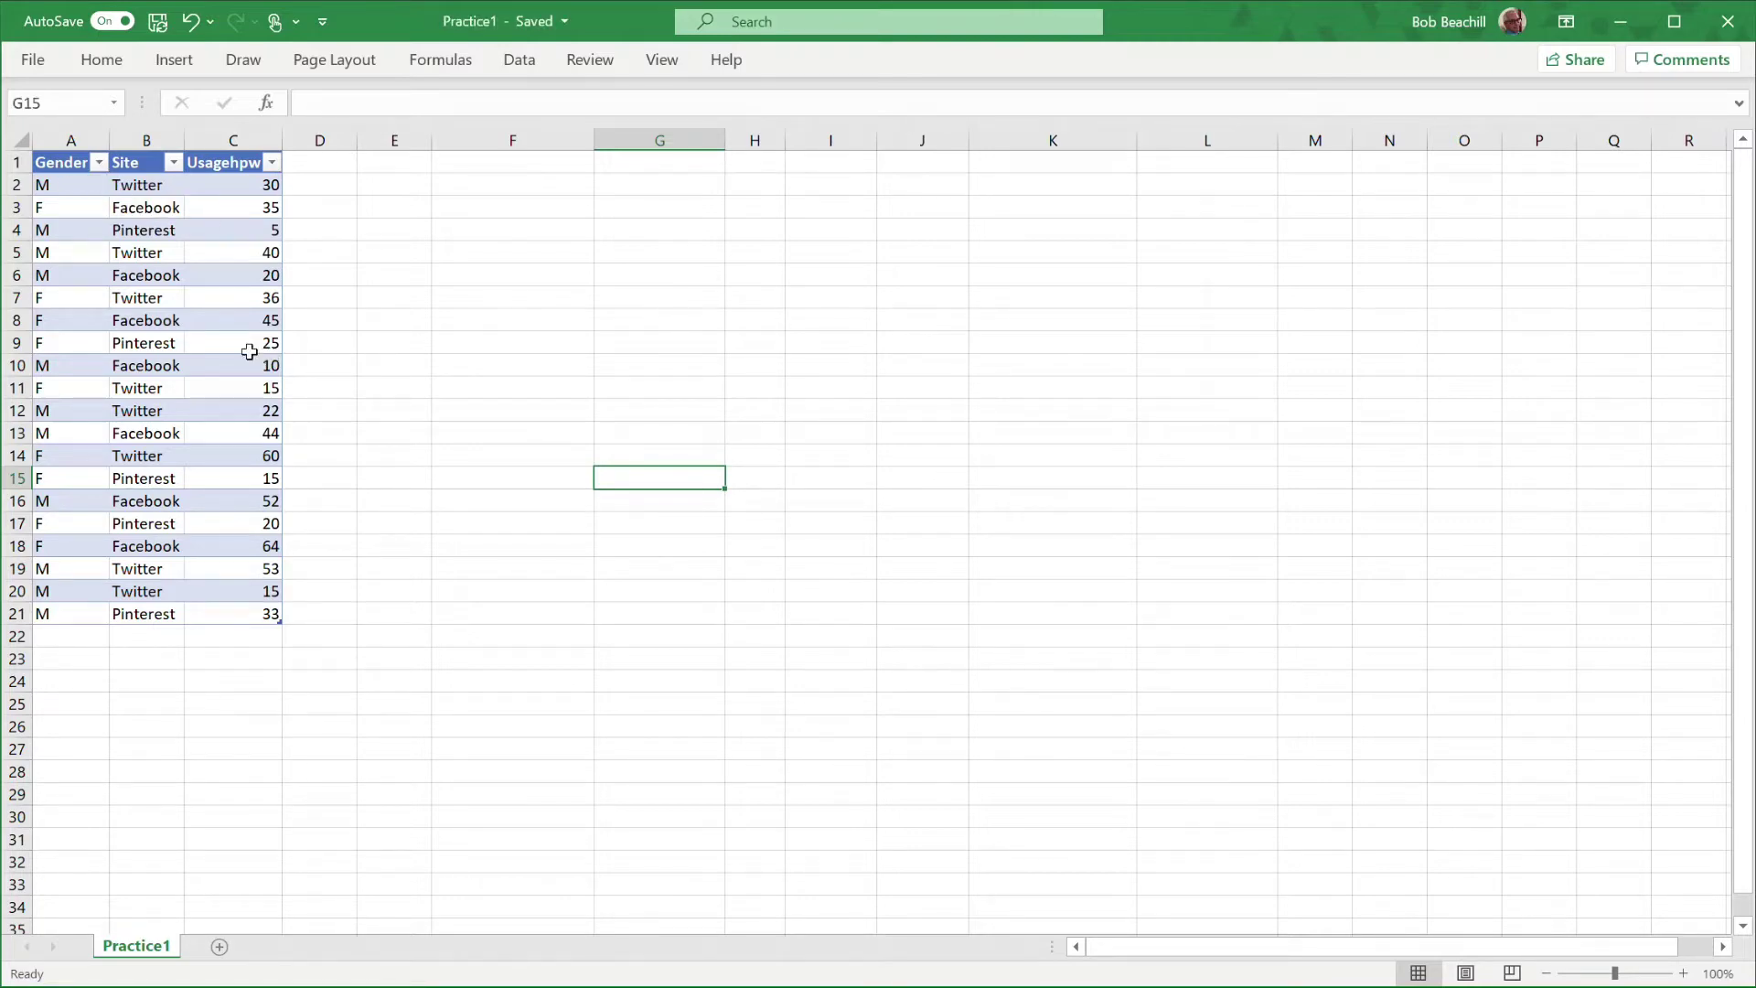
{"action": "left_click", "coordinate": [99, 163]}
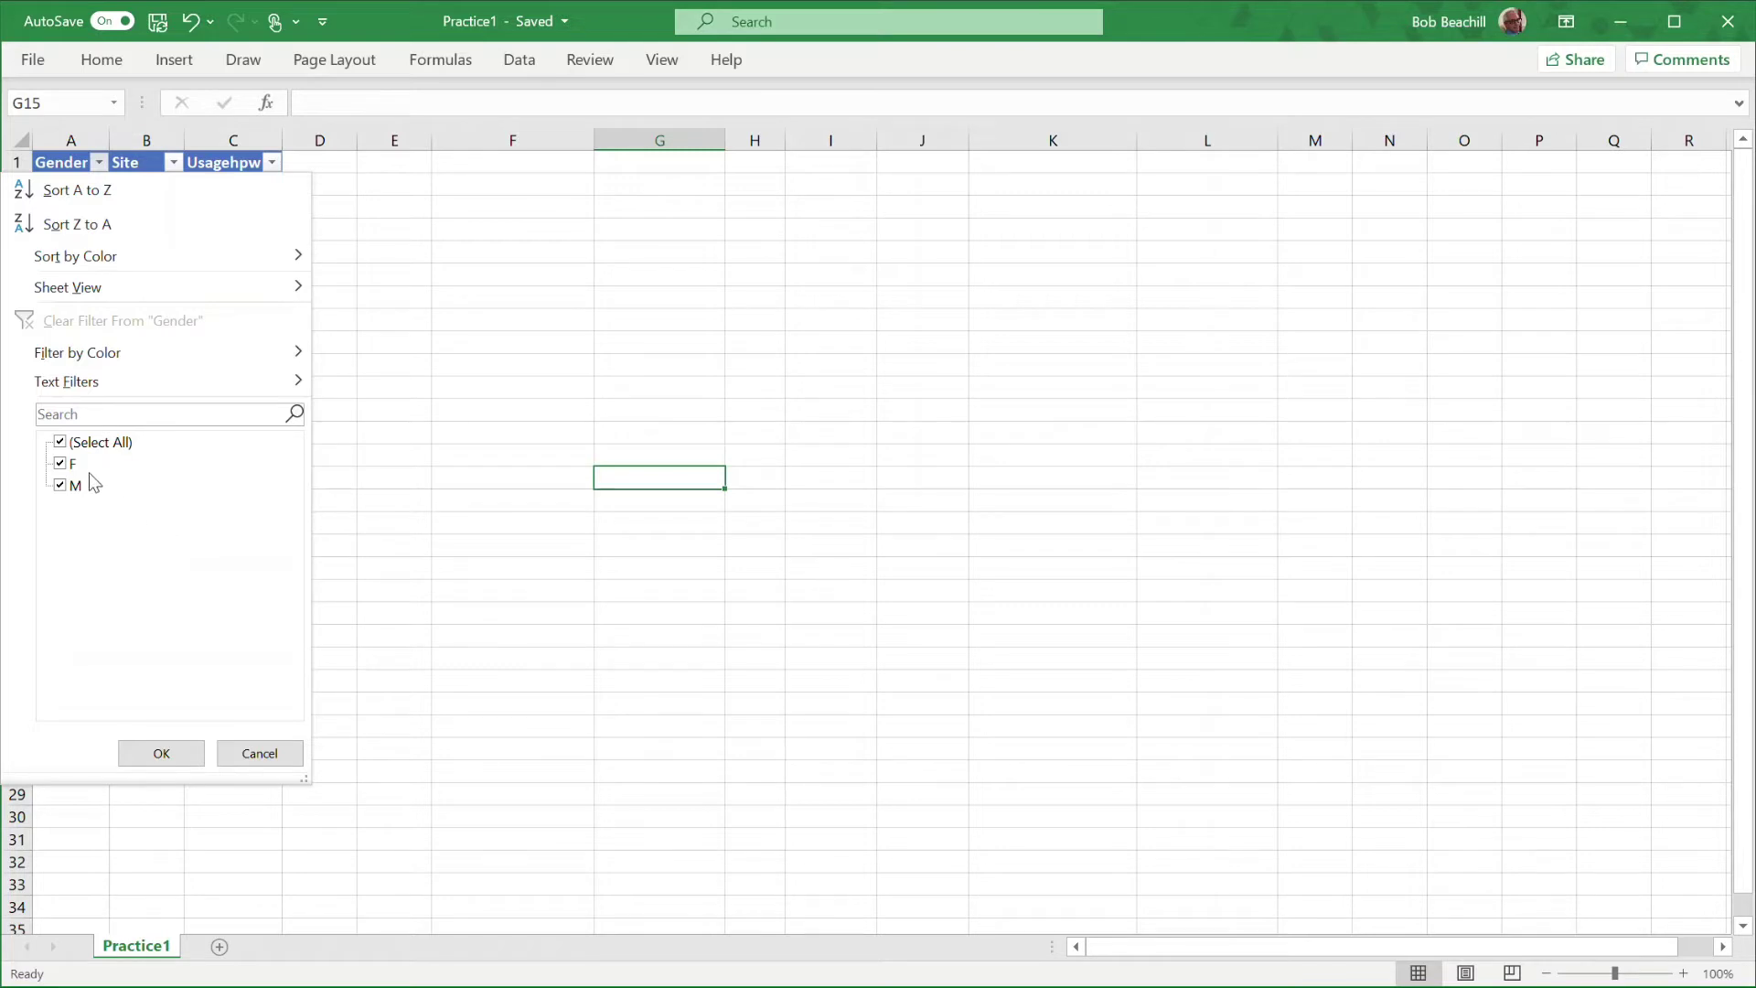
{"action": "left_click", "coordinate": [60, 441]}
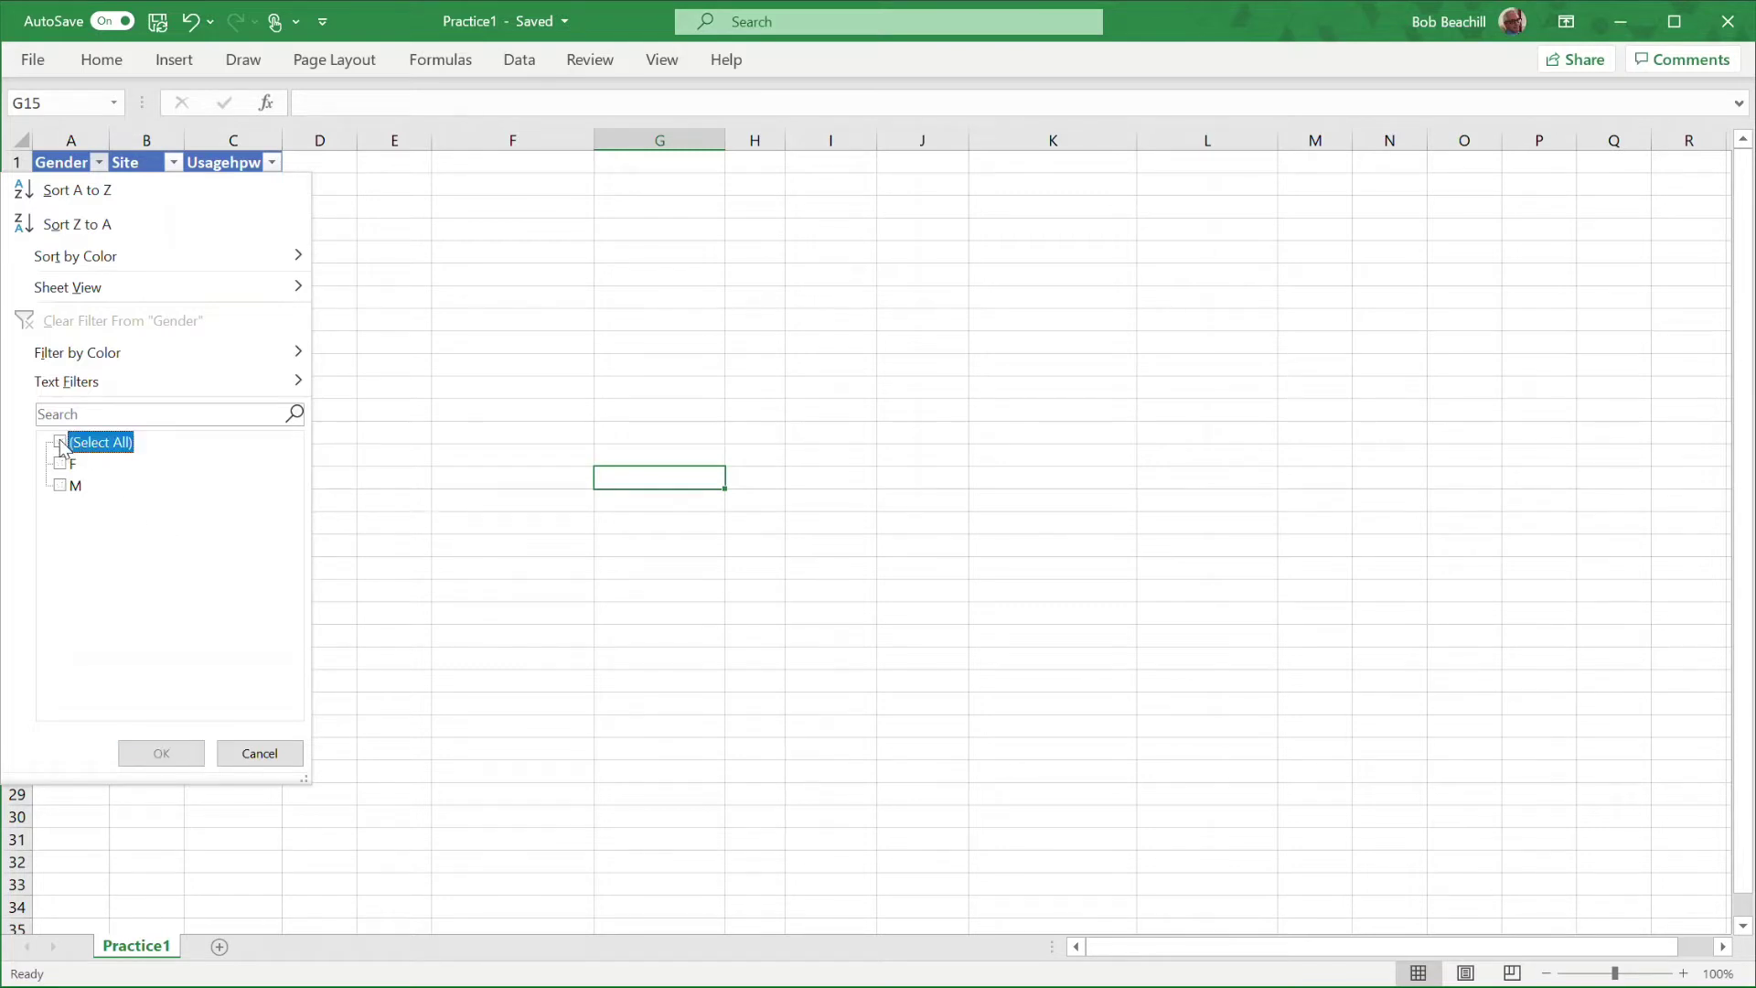
{"action": "left_click", "coordinate": [67, 488]}
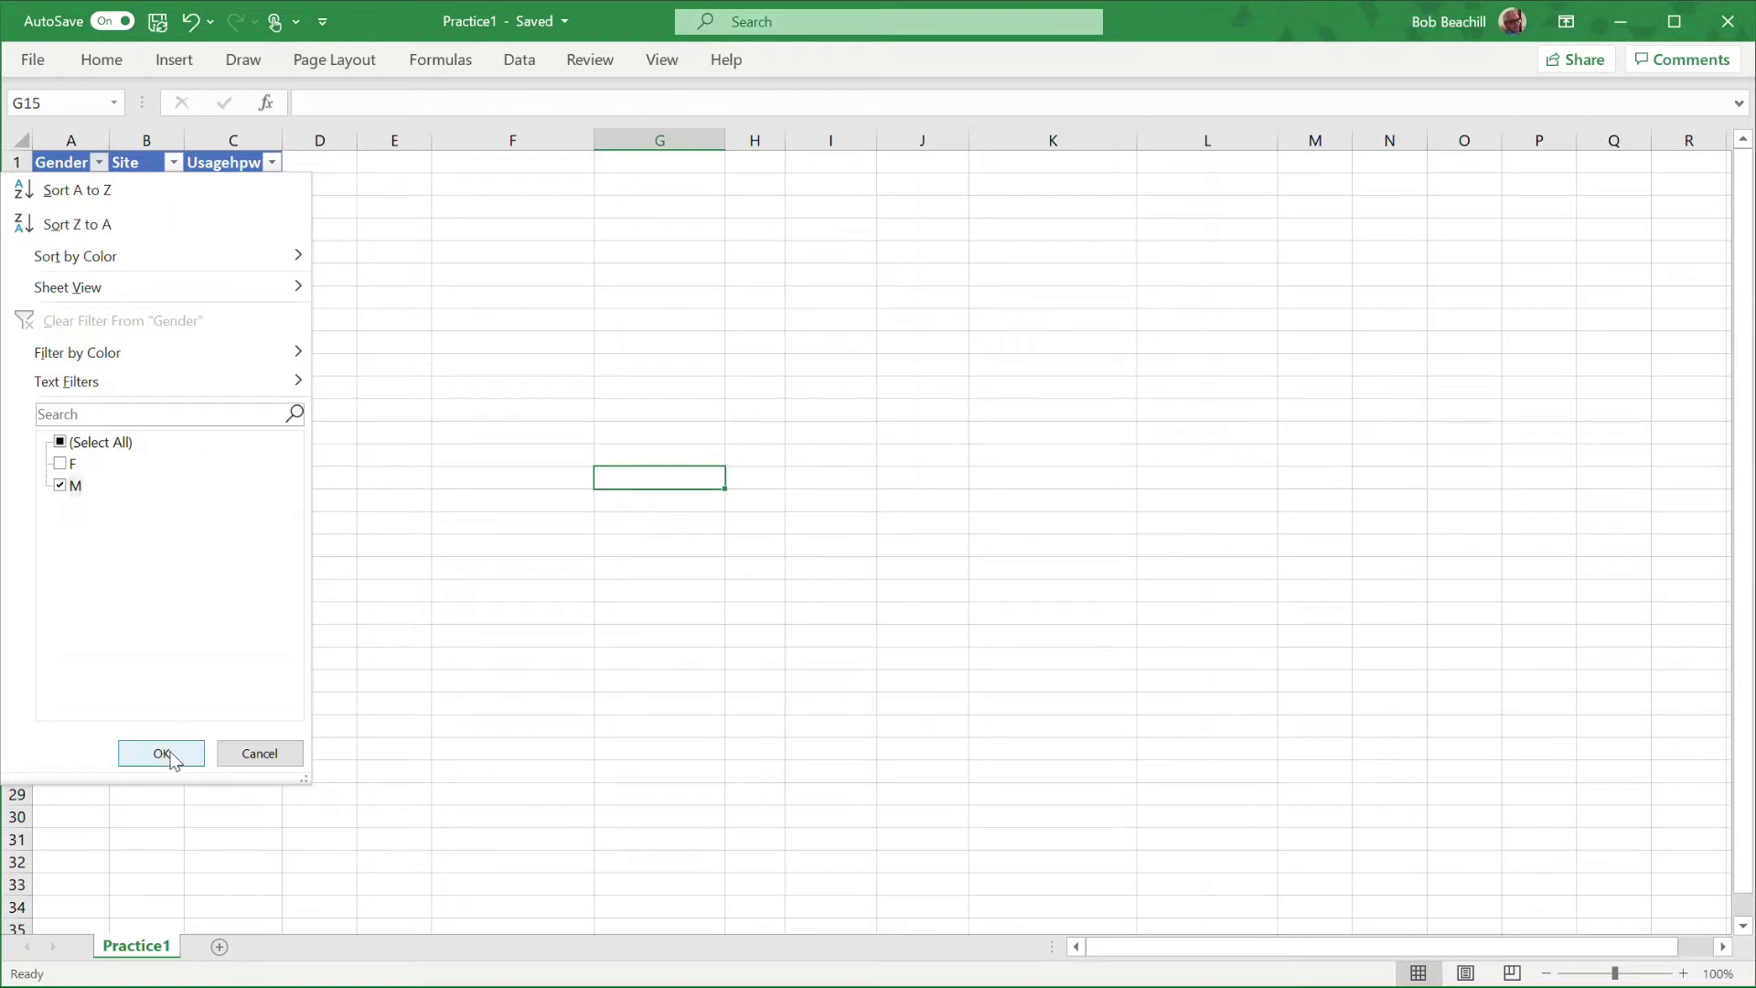
{"action": "left_click", "coordinate": [171, 753]}
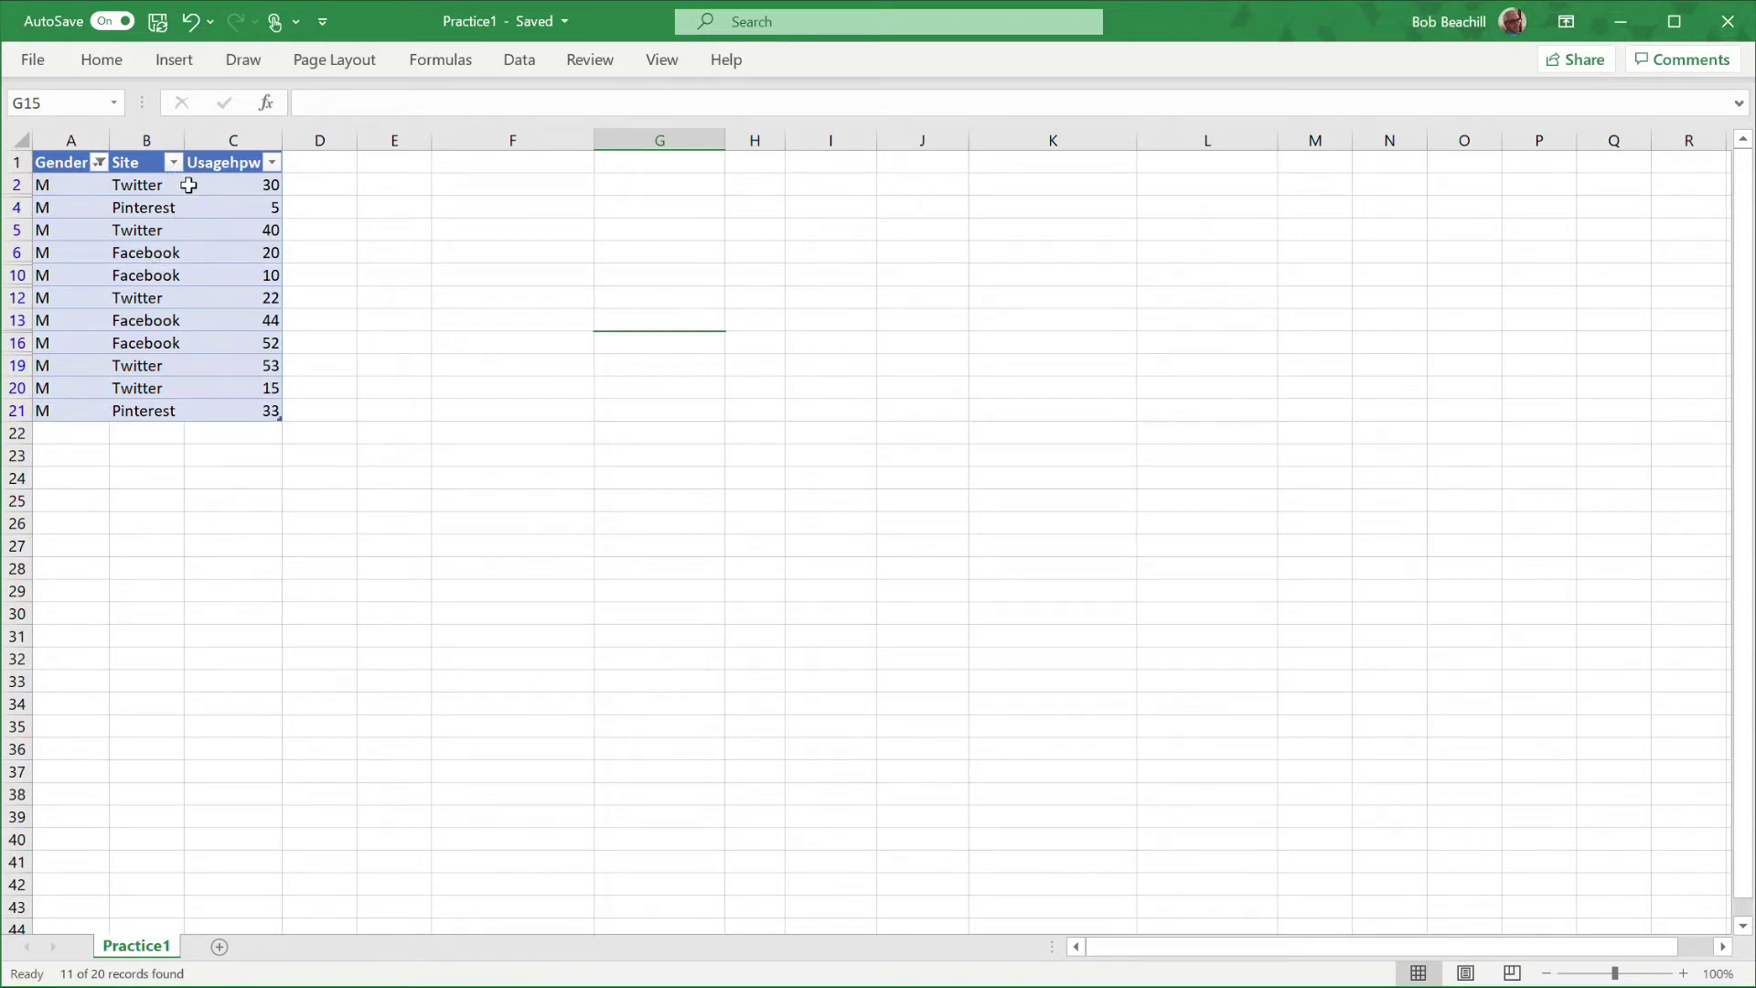
{"action": "left_click", "coordinate": [99, 163]}
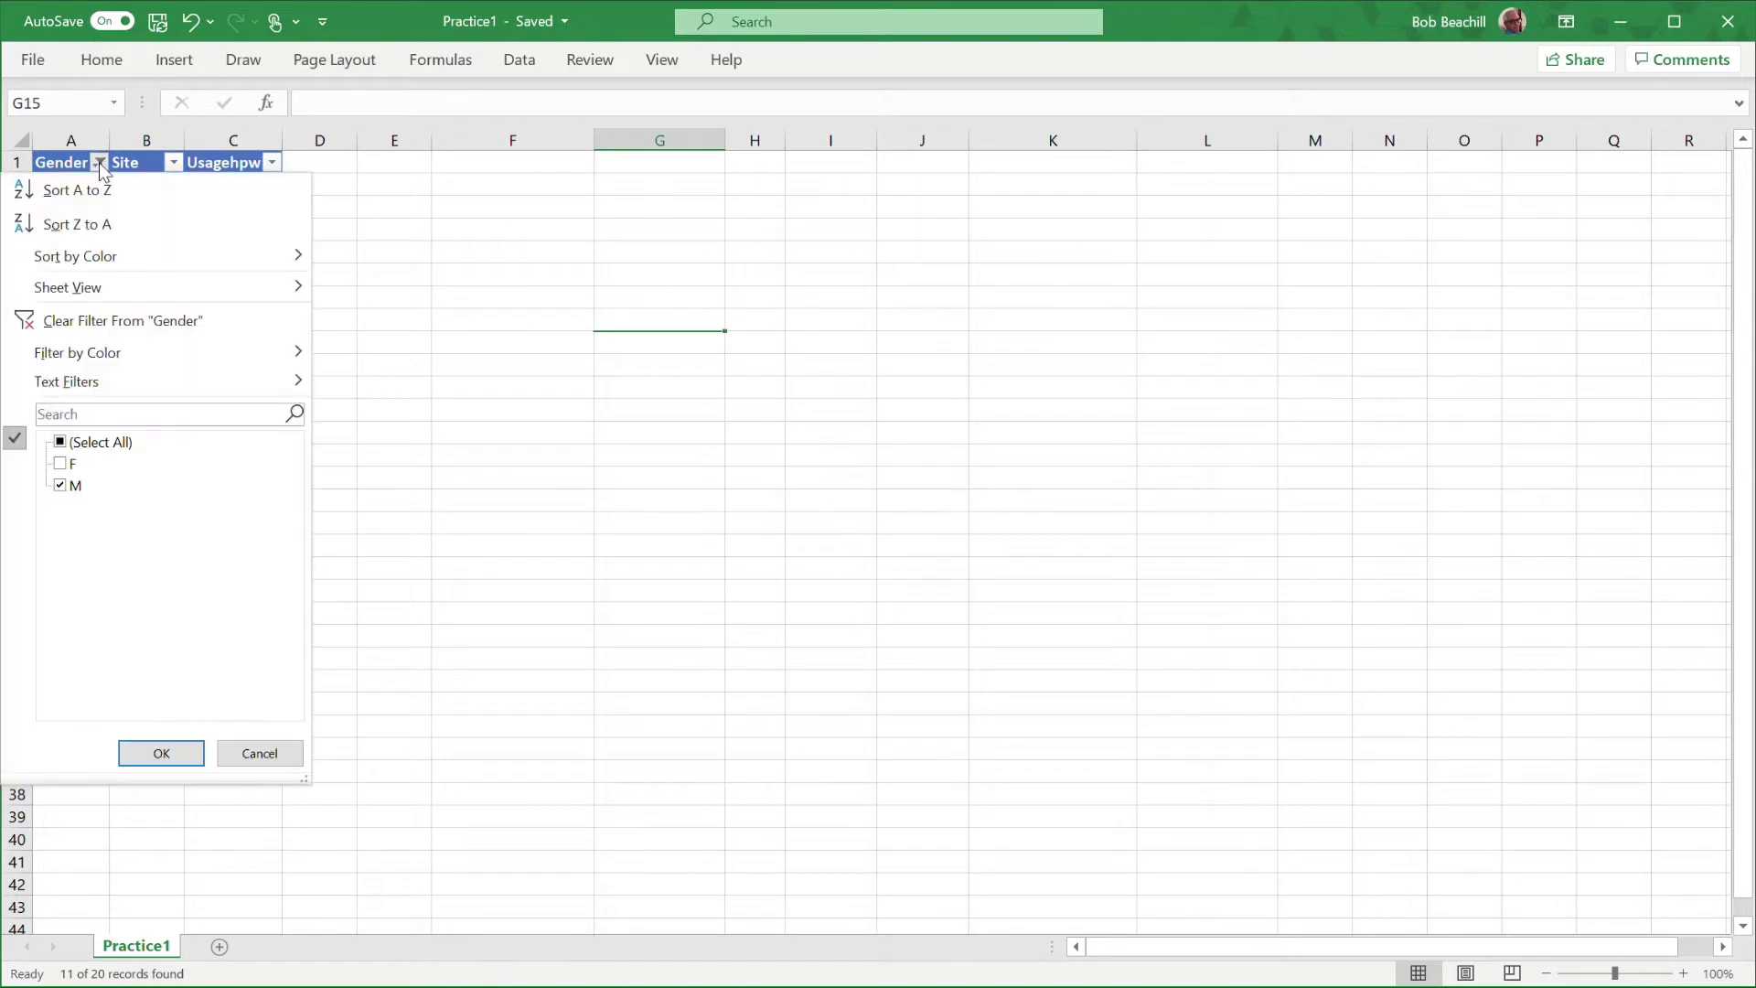
{"action": "left_click", "coordinate": [161, 319]}
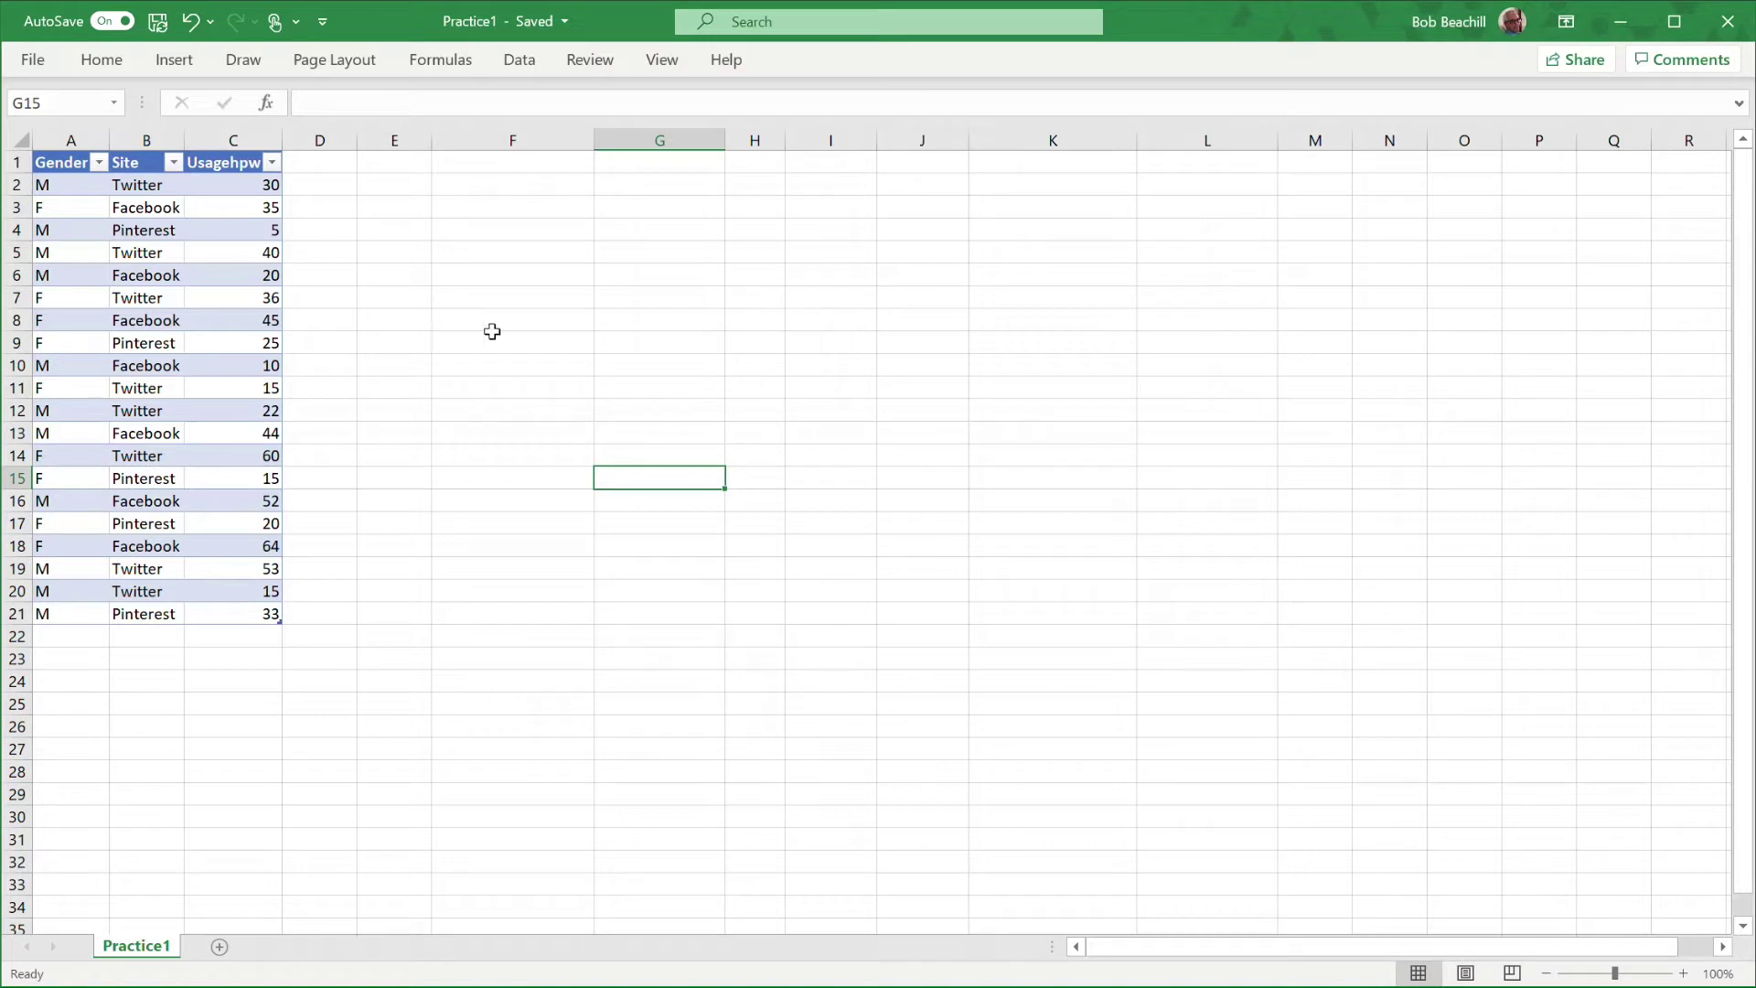
Create a PivotTable from Table2 on the existing Practice1 sheet at cell F3
{"action": "left_click", "coordinate": [212, 274]}
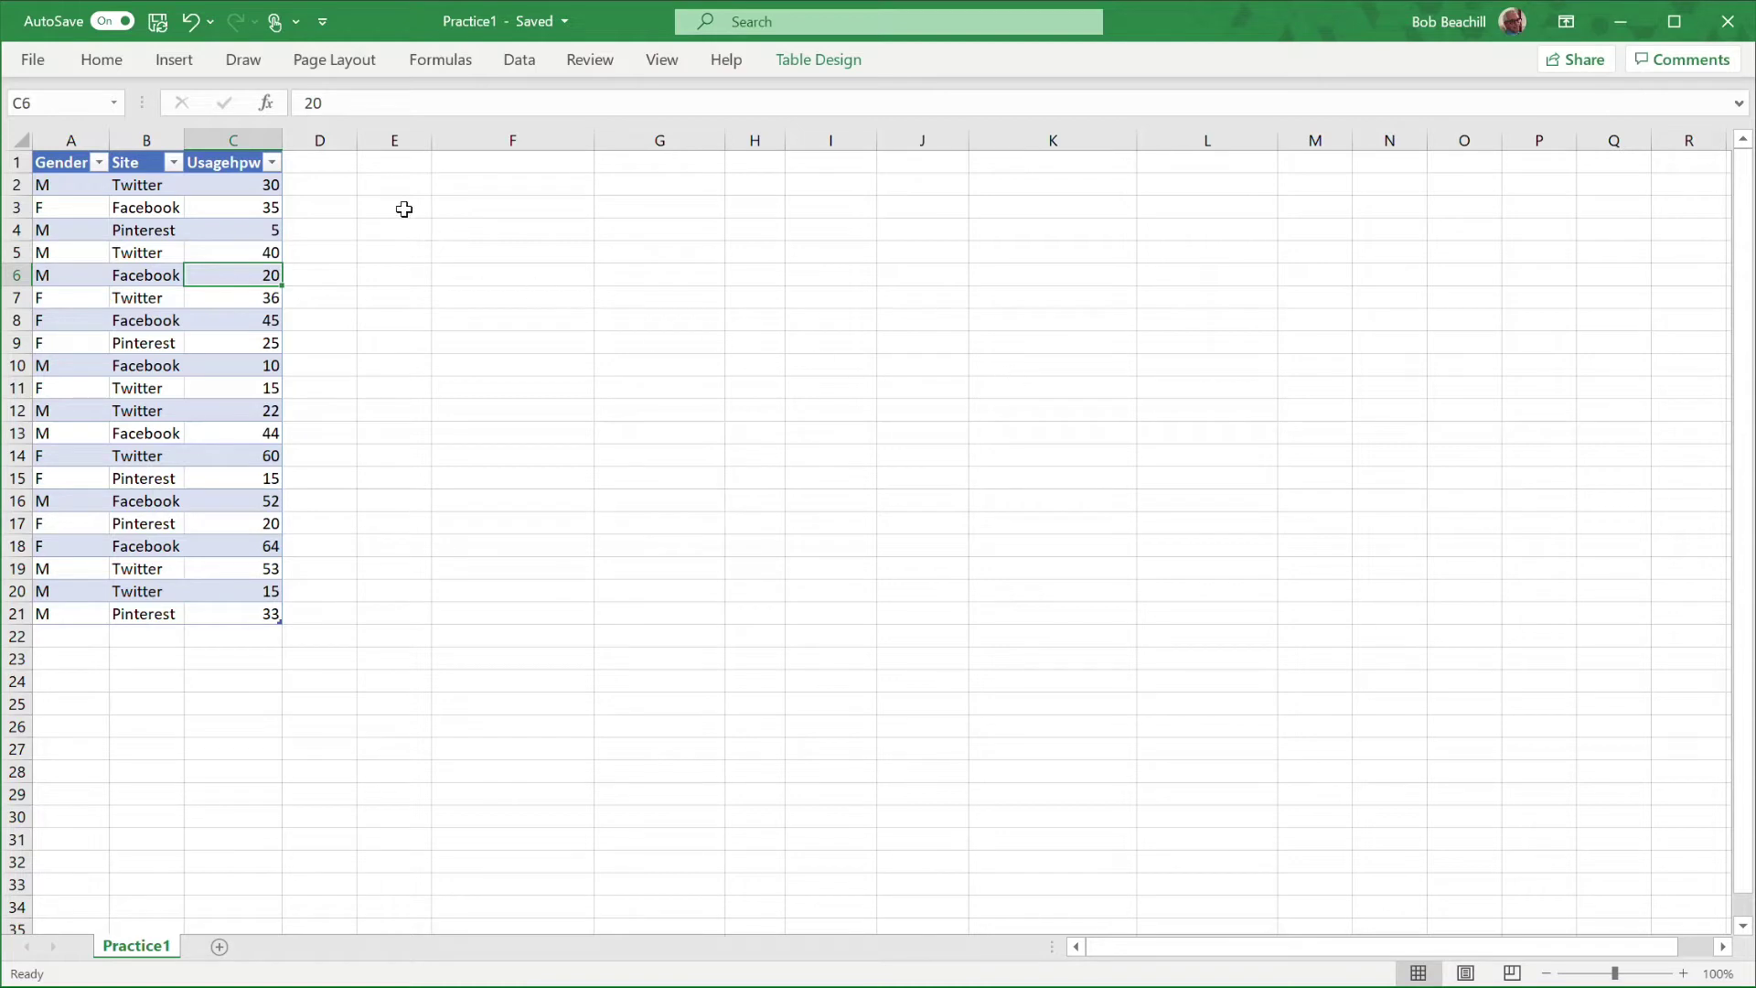
{"action": "left_click", "coordinate": [176, 64]}
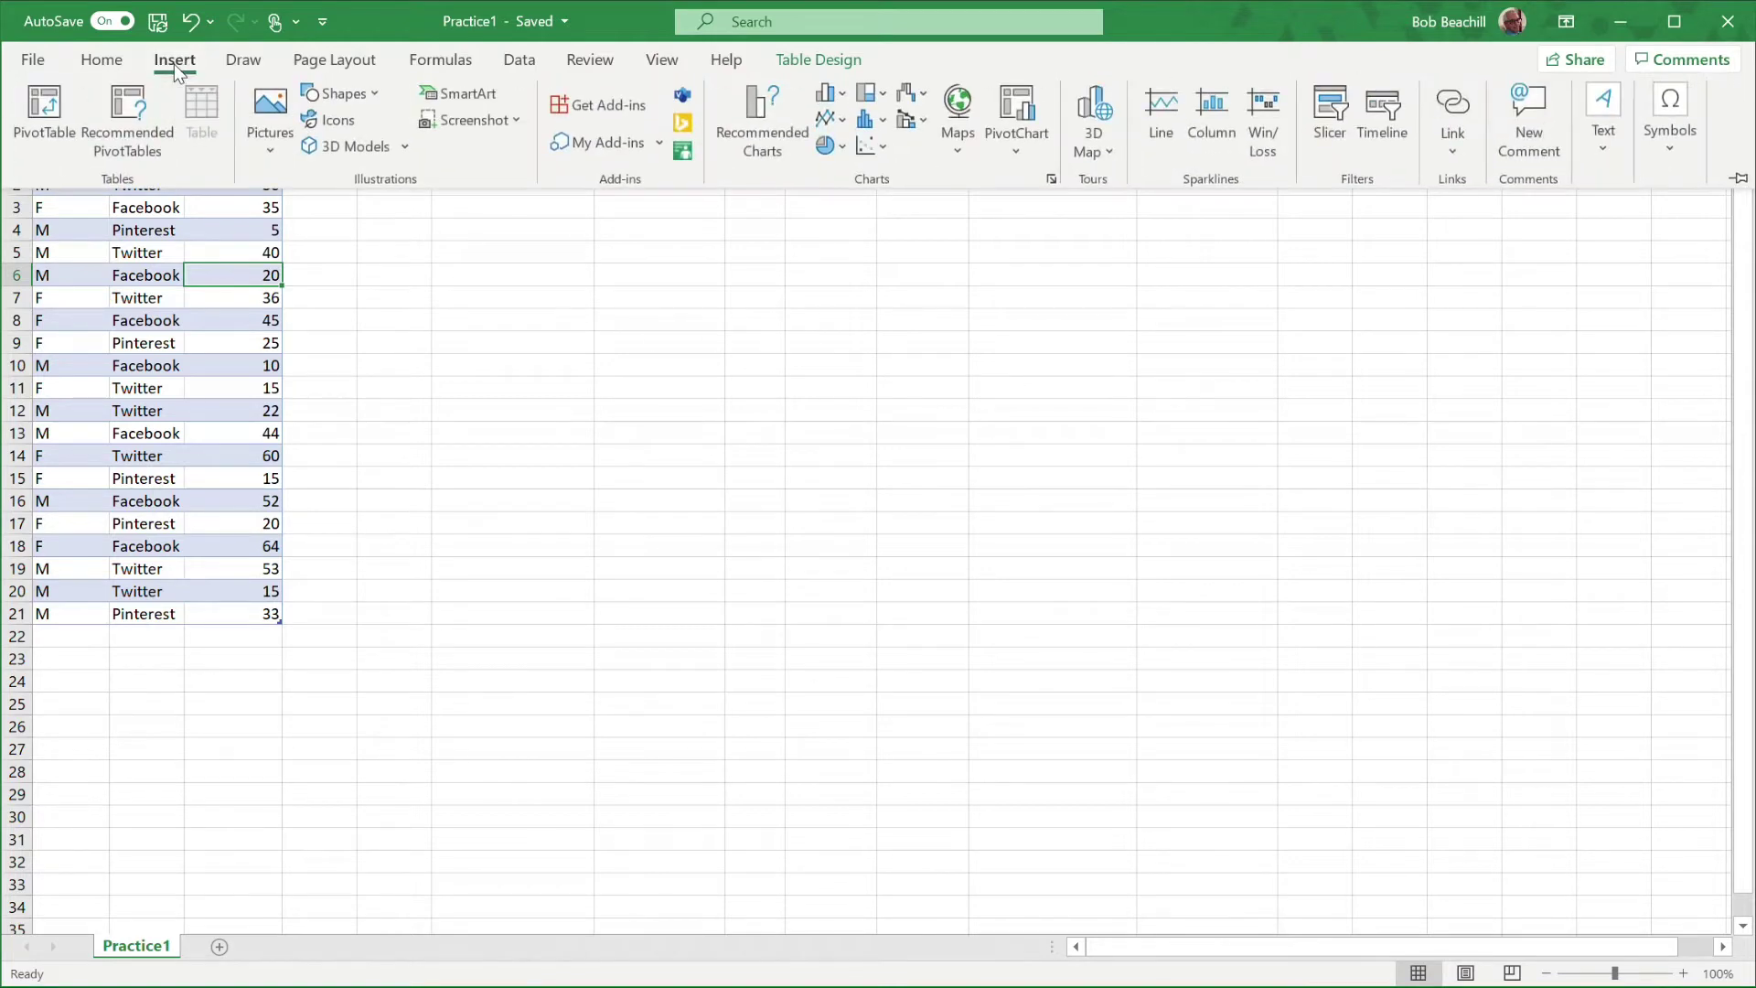
{"action": "left_click", "coordinate": [62, 124]}
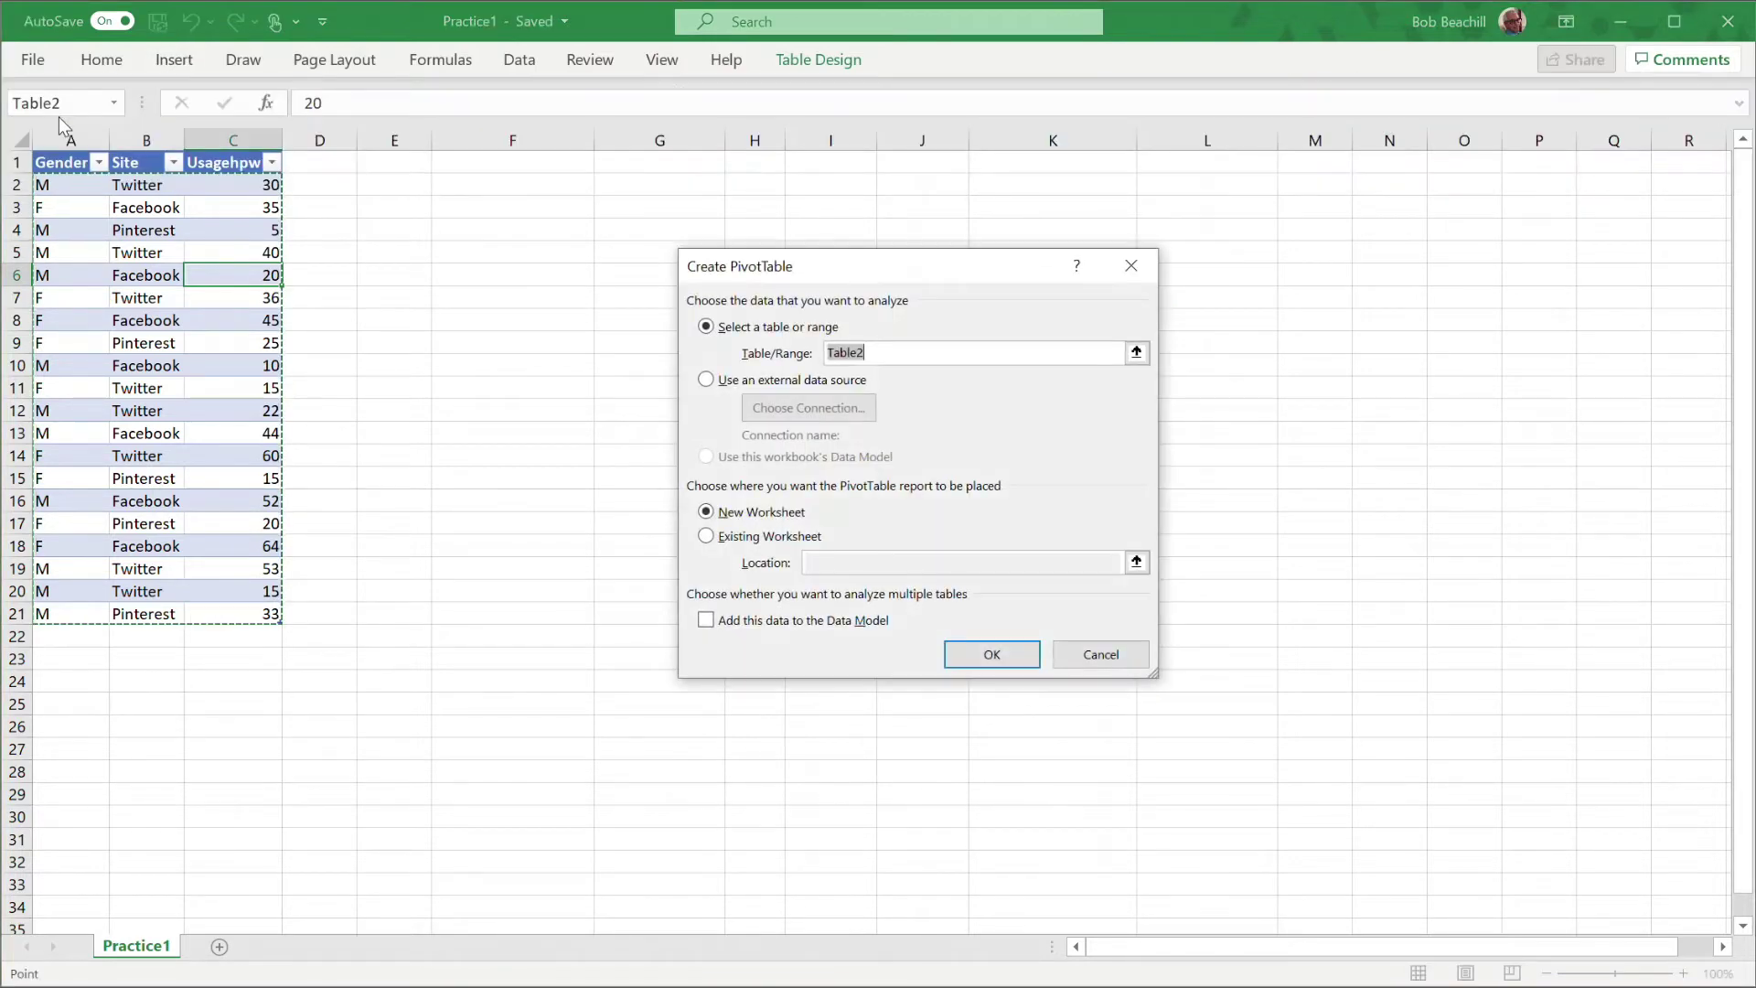
{"action": "left_click_drag", "start_coordinate": [910, 271], "coordinate": [866, 243]}
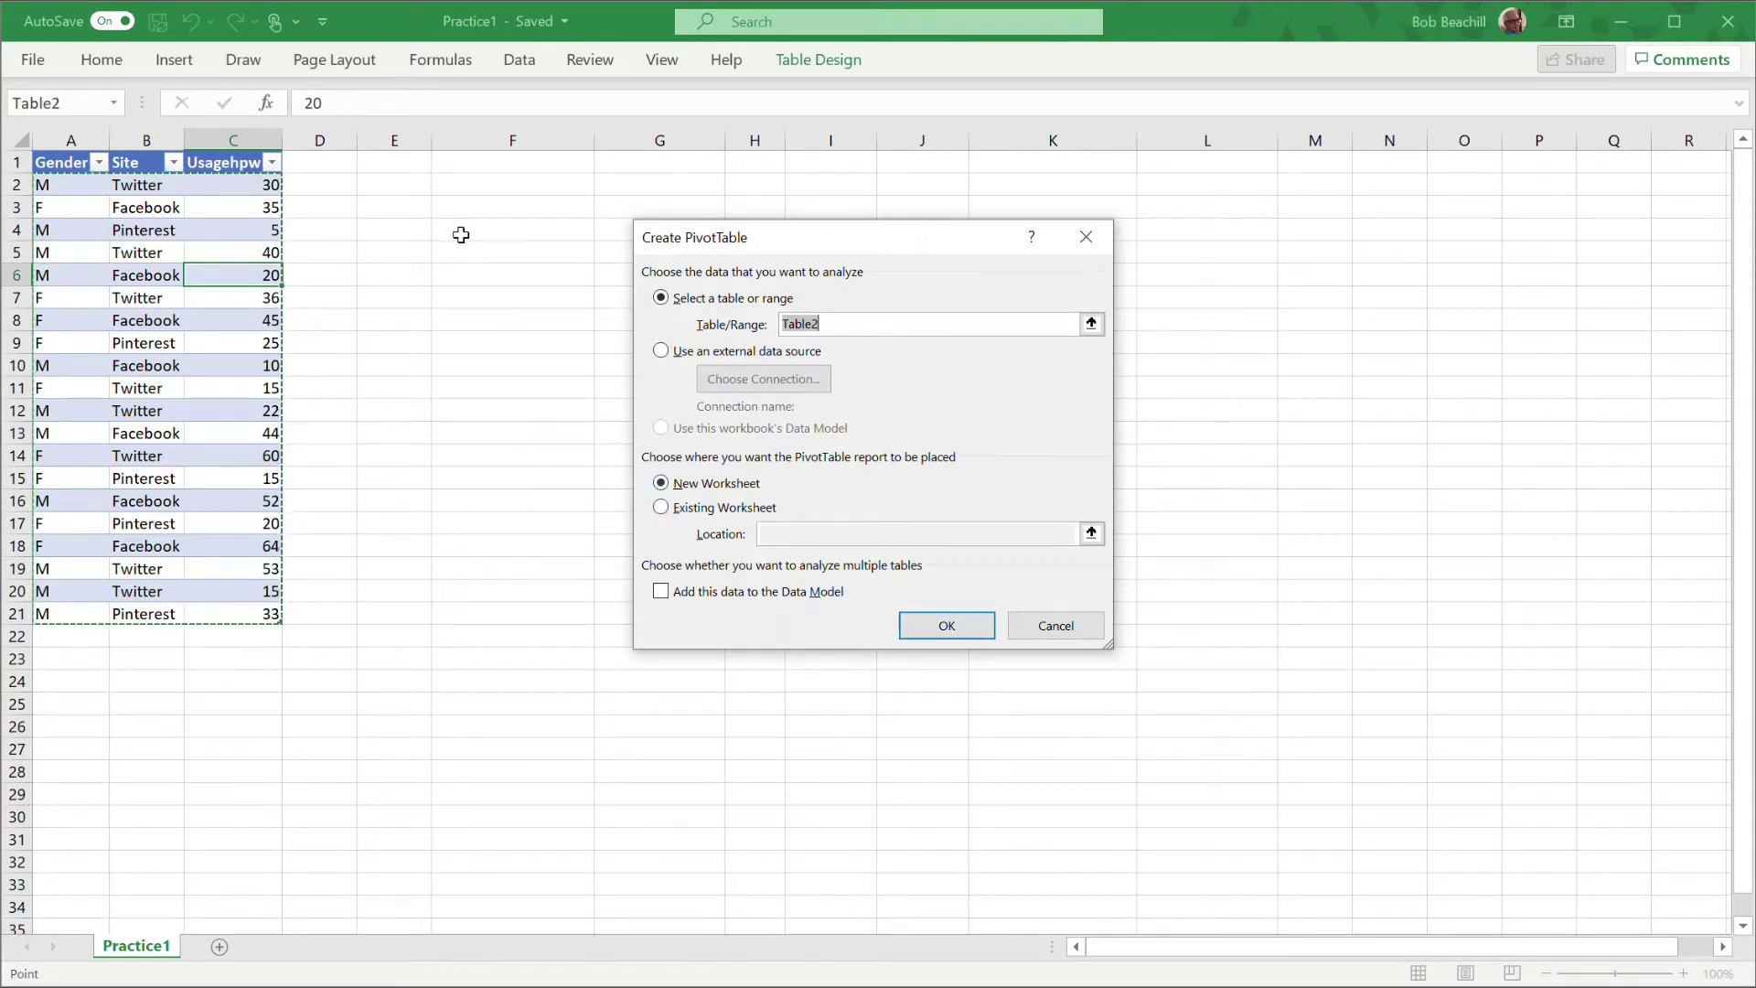
{"action": "left_click", "coordinate": [661, 507]}
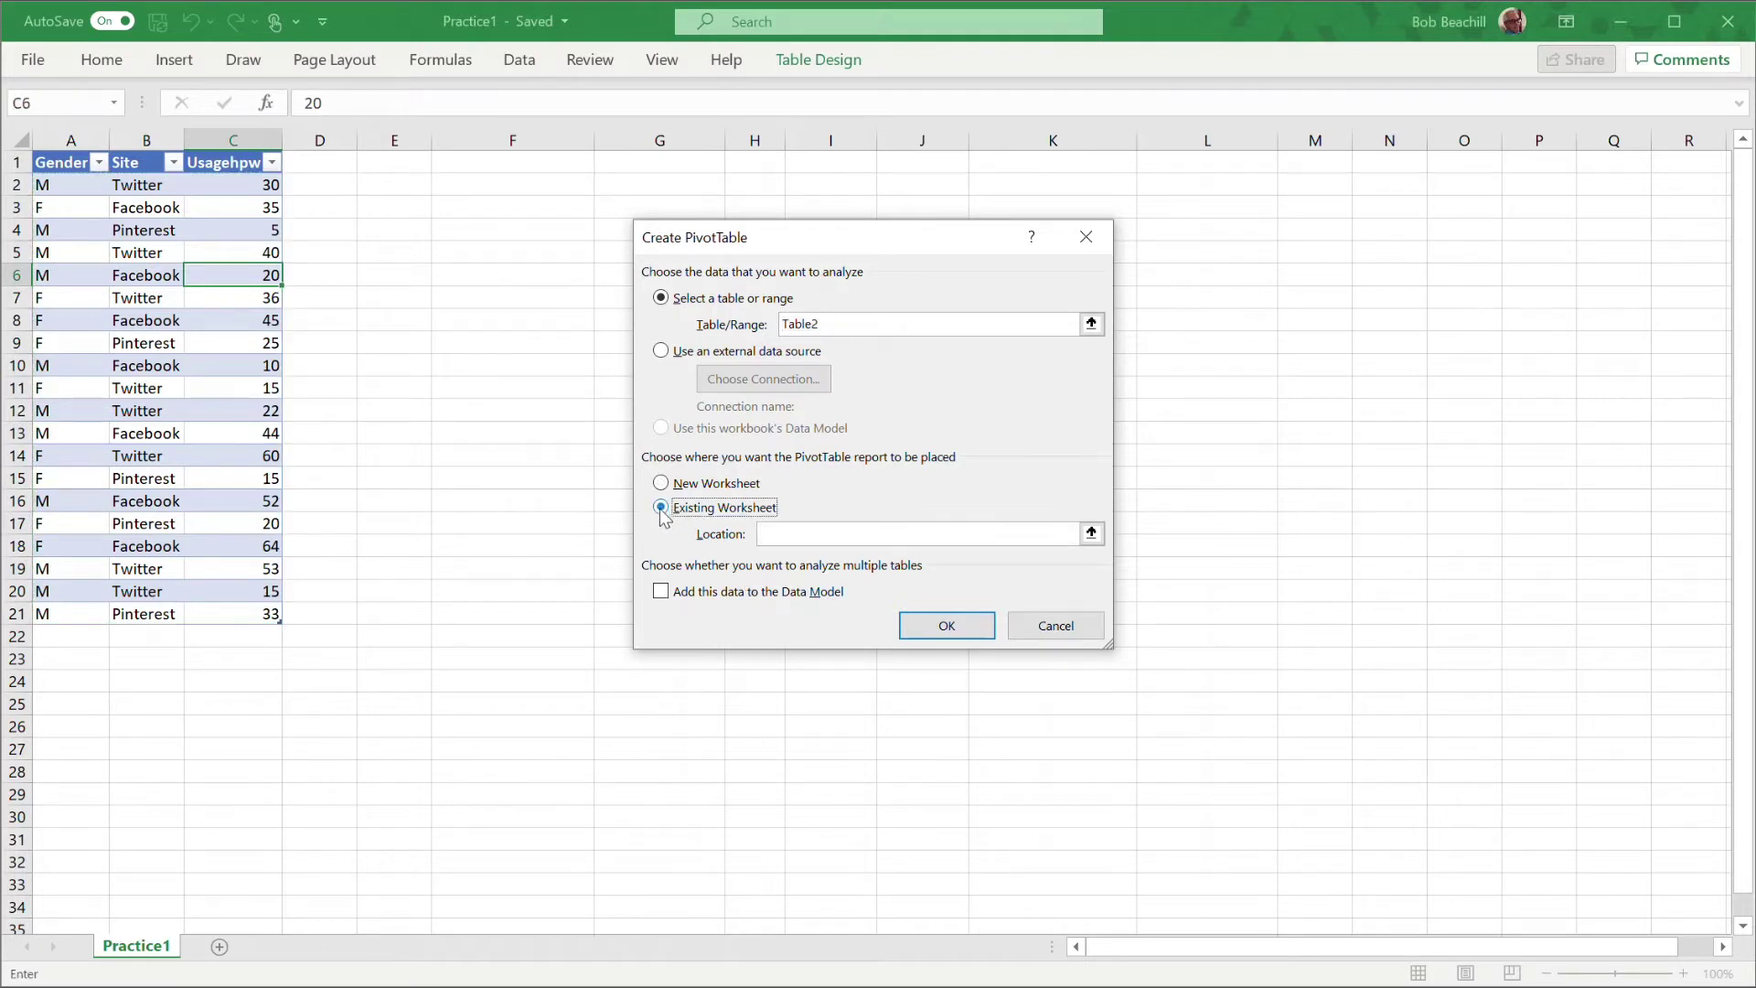
{"action": "left_click", "coordinate": [782, 534]}
{"action": "left_click", "coordinate": [492, 209]}
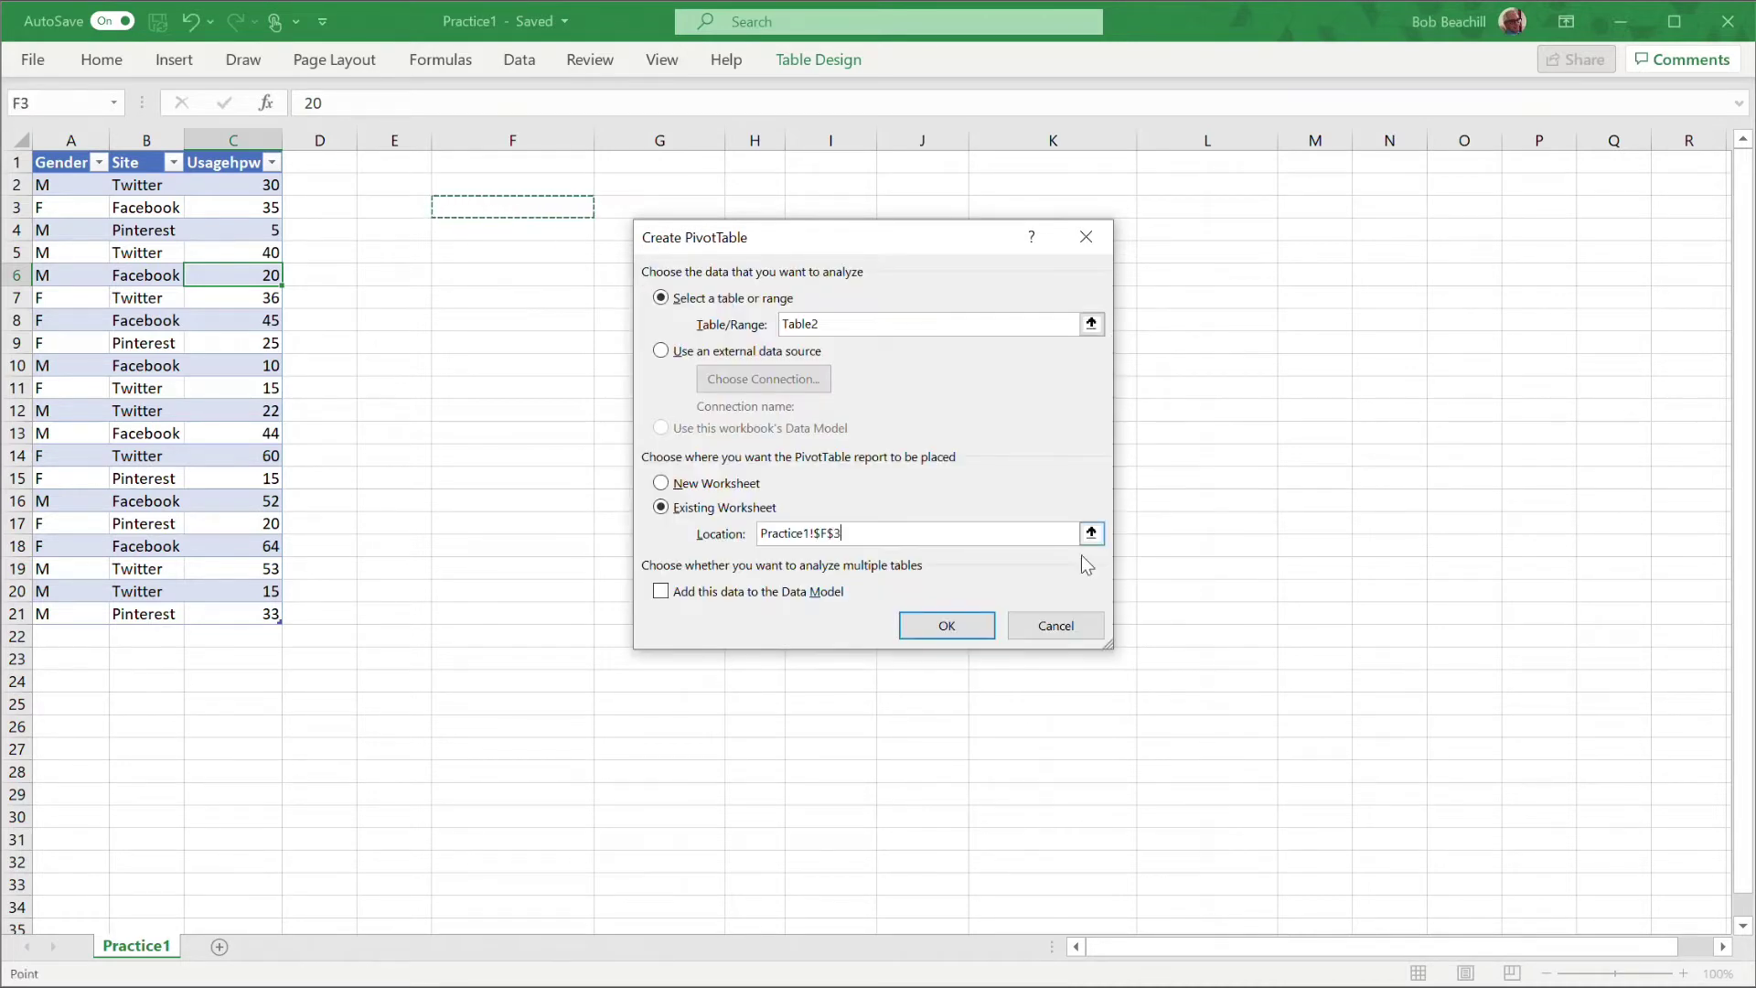
{"action": "left_click", "coordinate": [947, 623]}
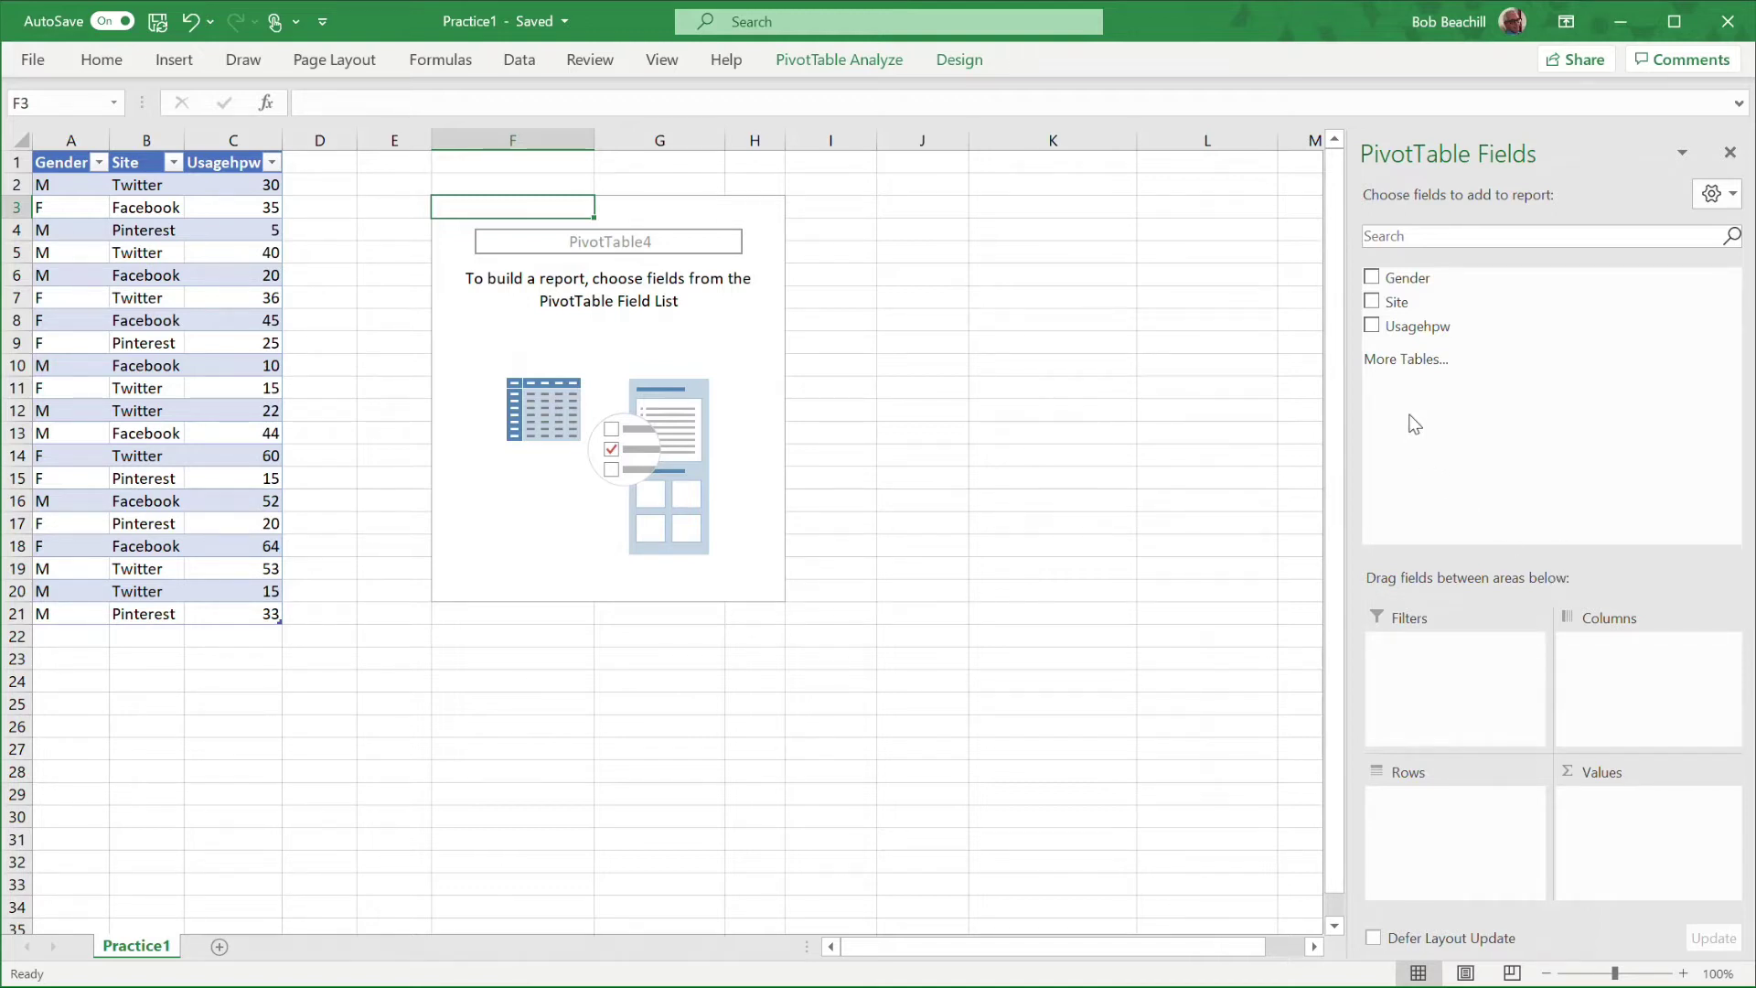
Add Gender to Rows and Values, giving counts F 9, M 11, Grand Total 20
{"action": "mouse_move", "coordinate": [1406, 276]}
{"action": "left_mouse_down"}
{"action": "mouse_move", "coordinate": [1454, 618]}
{"action": "mouse_move", "coordinate": [1463, 821]}
{"action": "mouse_move", "coordinate": [1441, 821]}
{"action": "left_mouse_up"}
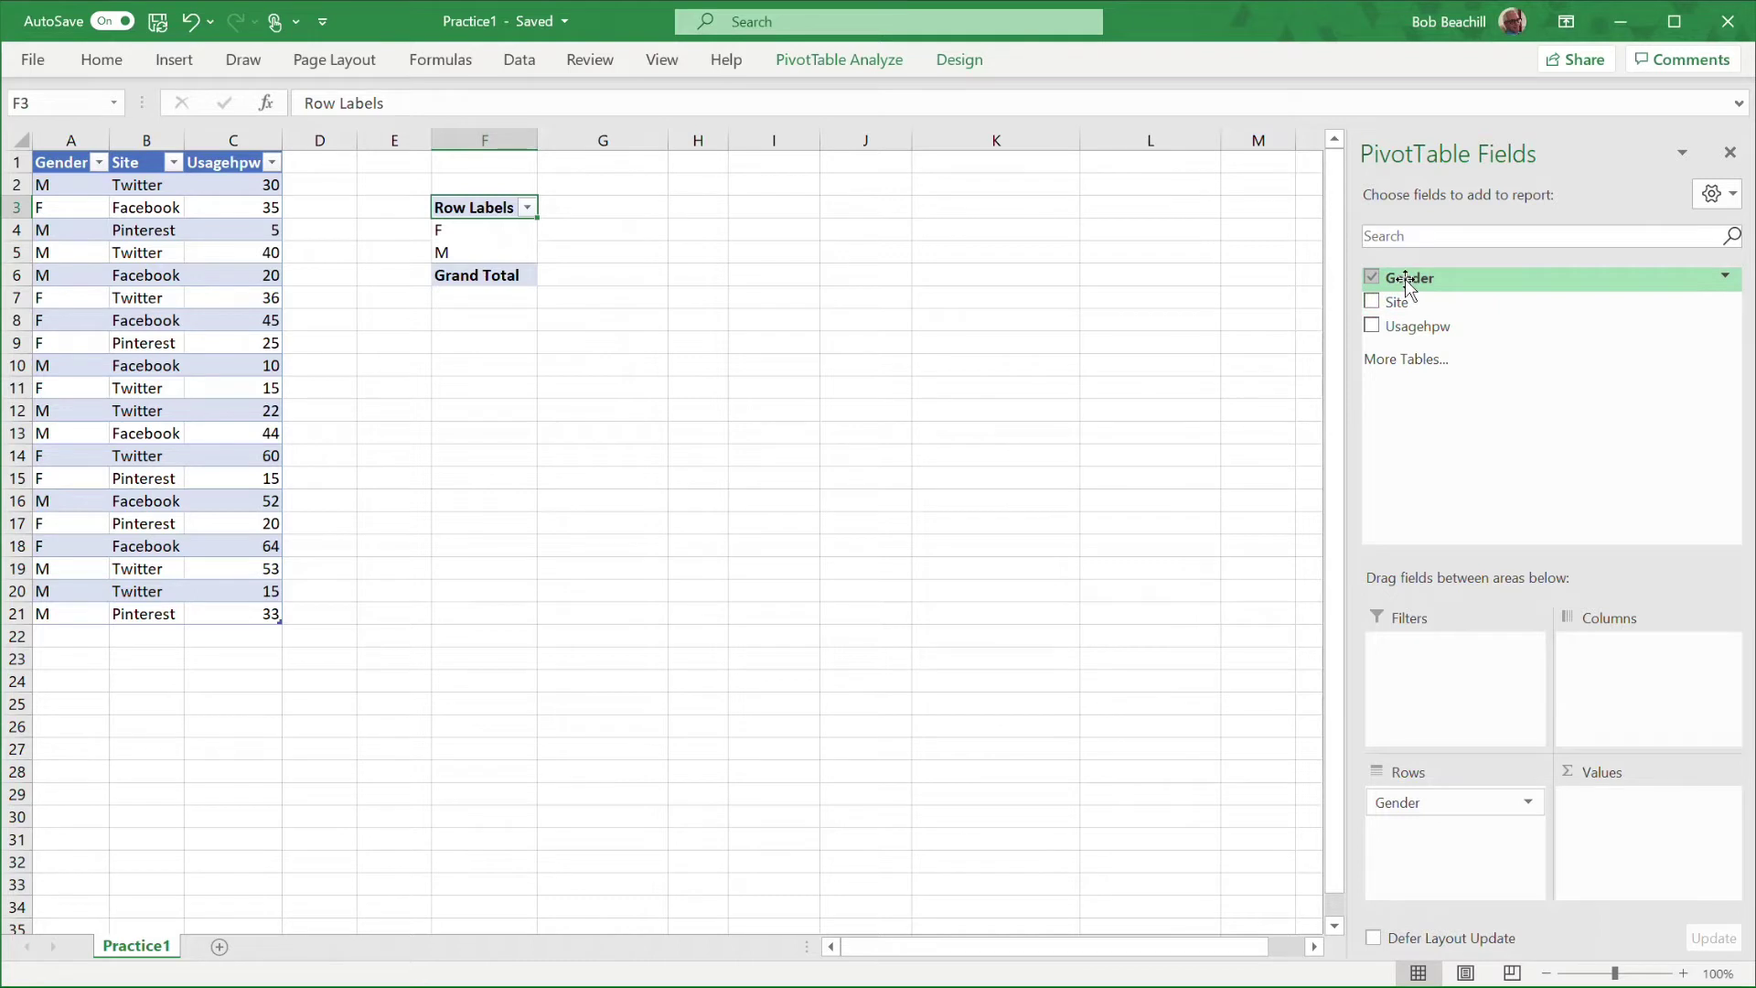
{"action": "left_click_drag", "start_coordinate": [1405, 283], "coordinate": [1635, 856]}
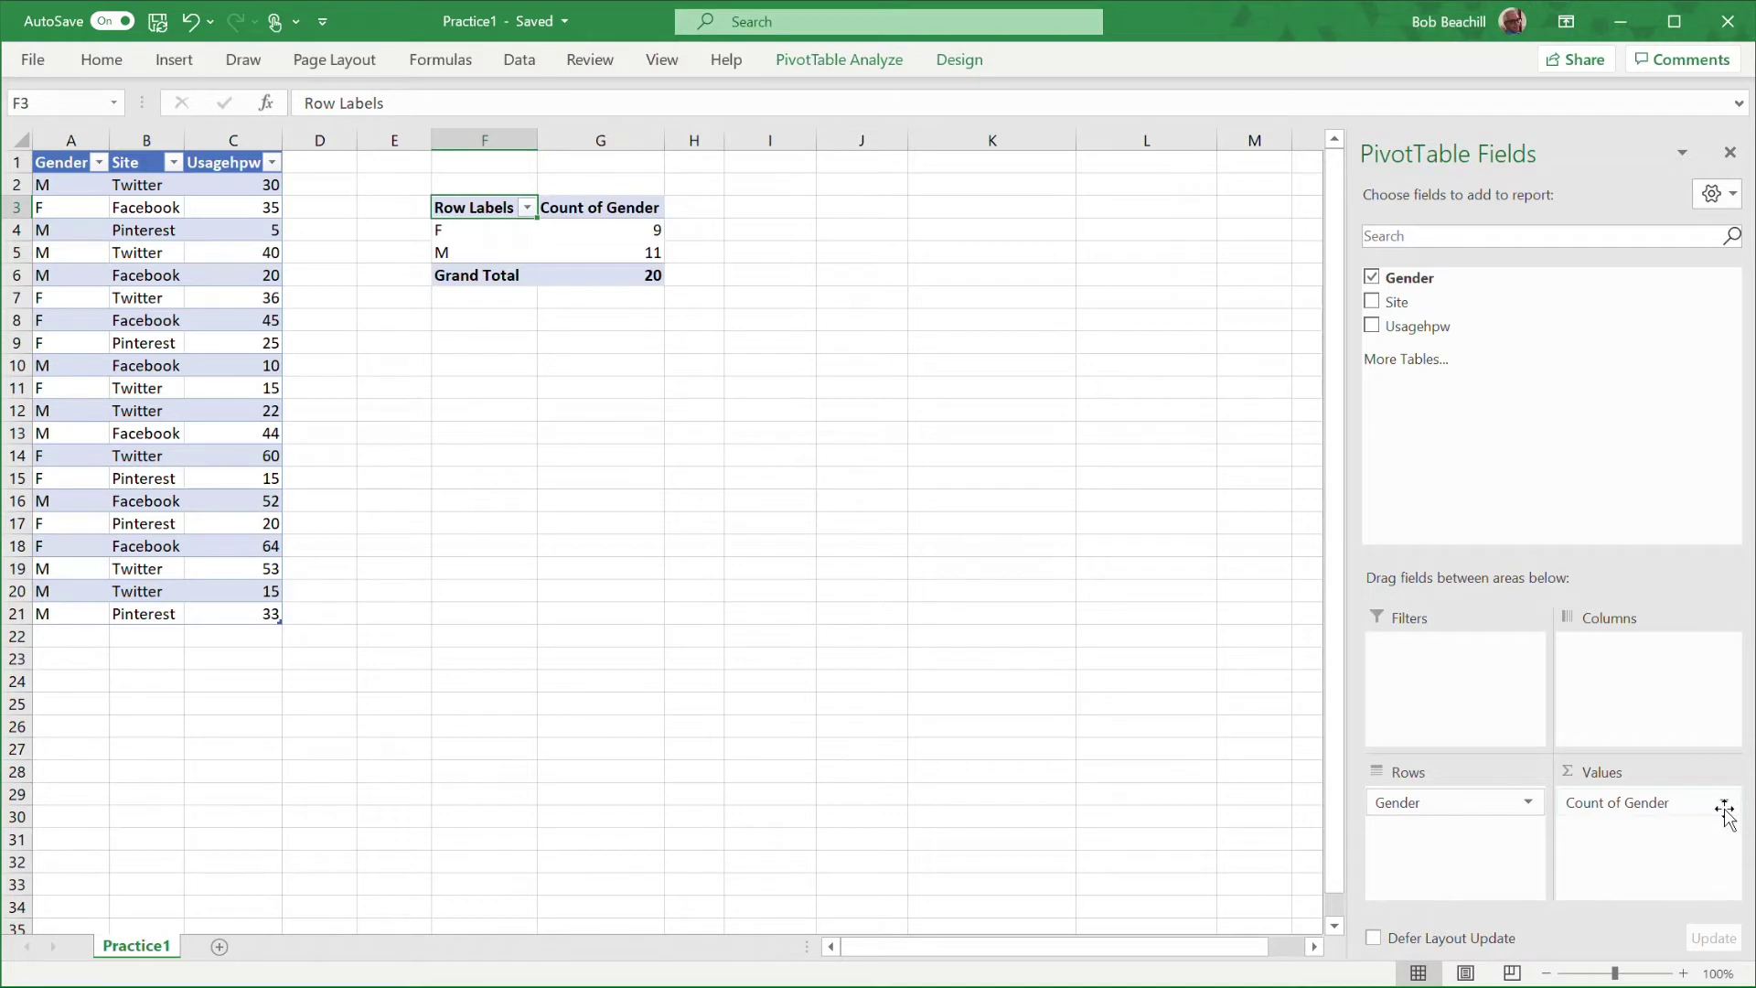
{"action": "mouse_move", "coordinate": [606, 232]}
{"action": "mouse_move", "coordinate": [471, 252]}
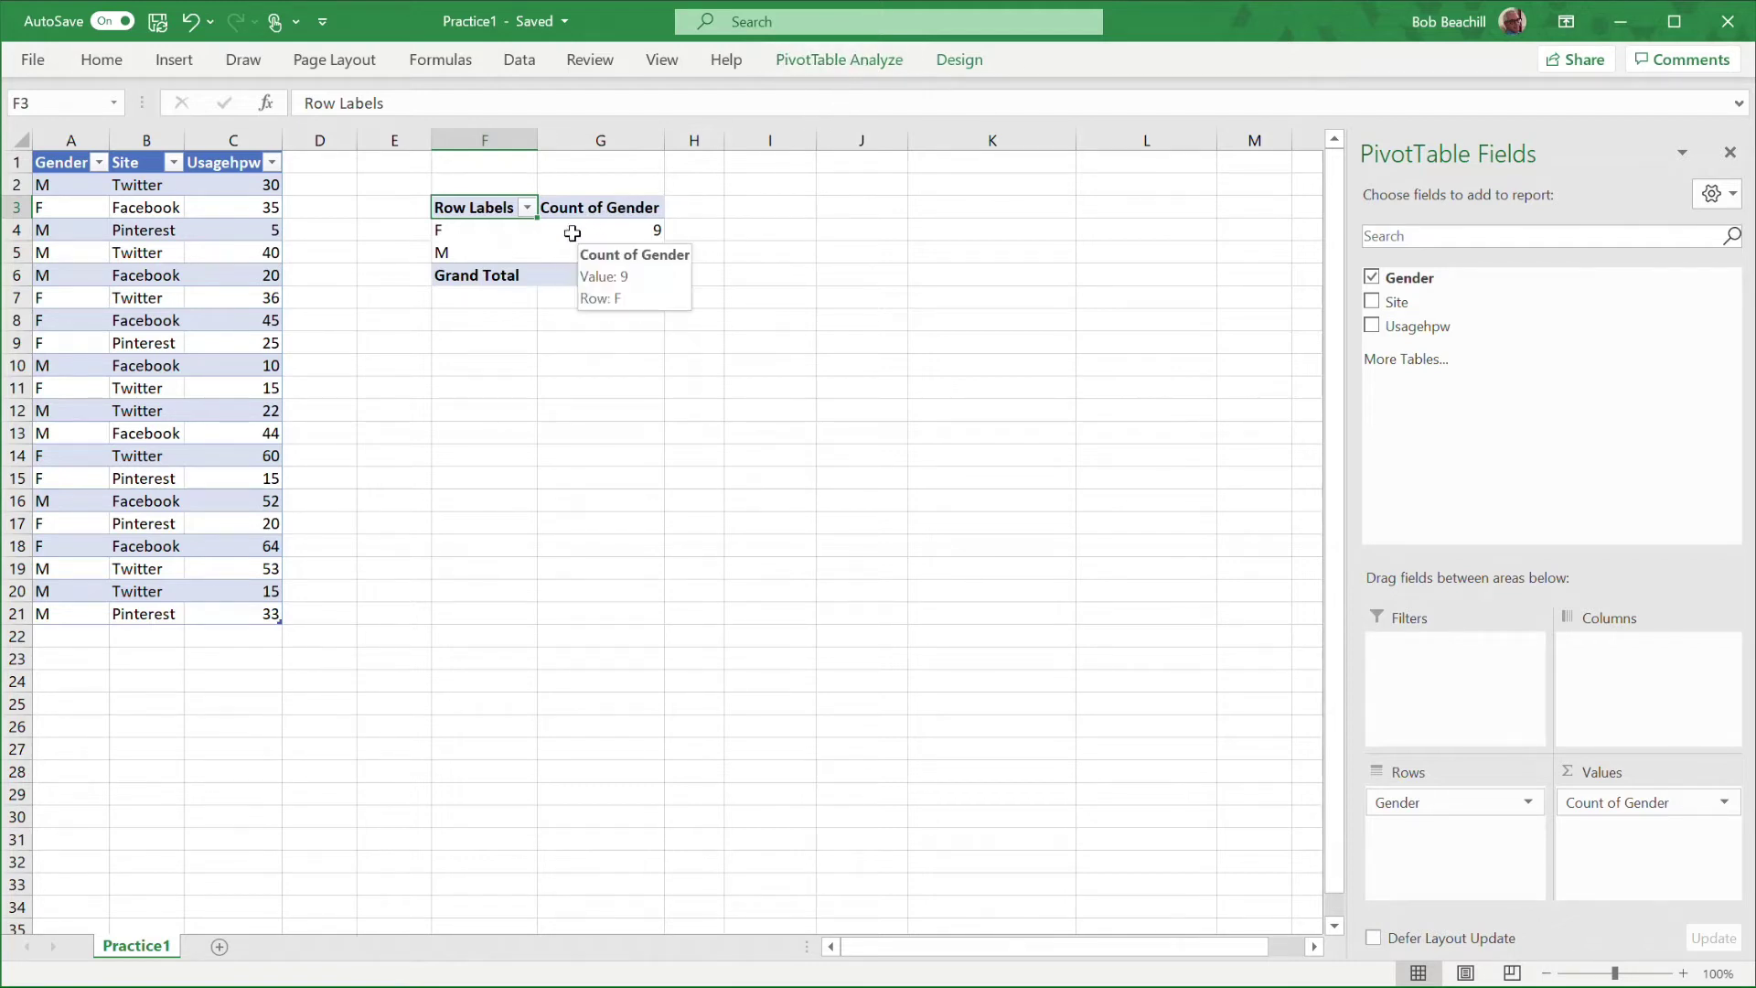
Turn off the pivot table's Field Headers so the Row Labels header disappears
{"action": "left_click", "coordinate": [834, 60]}
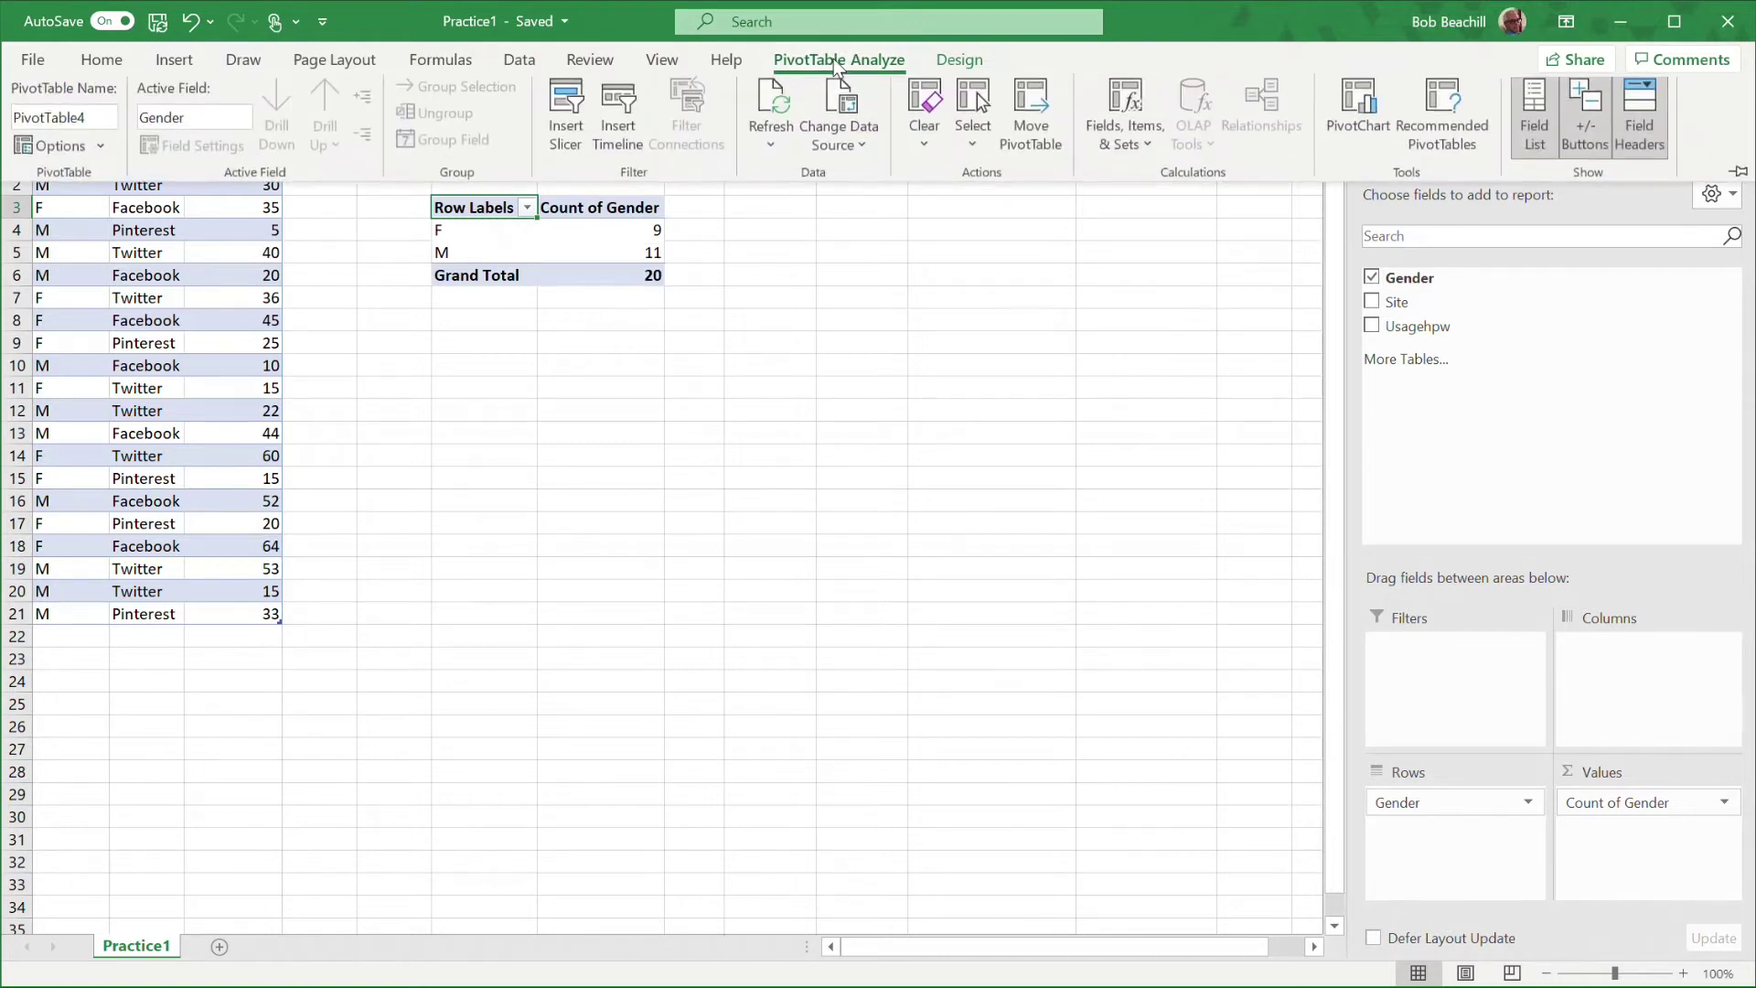
{"action": "left_click", "coordinate": [1640, 124]}
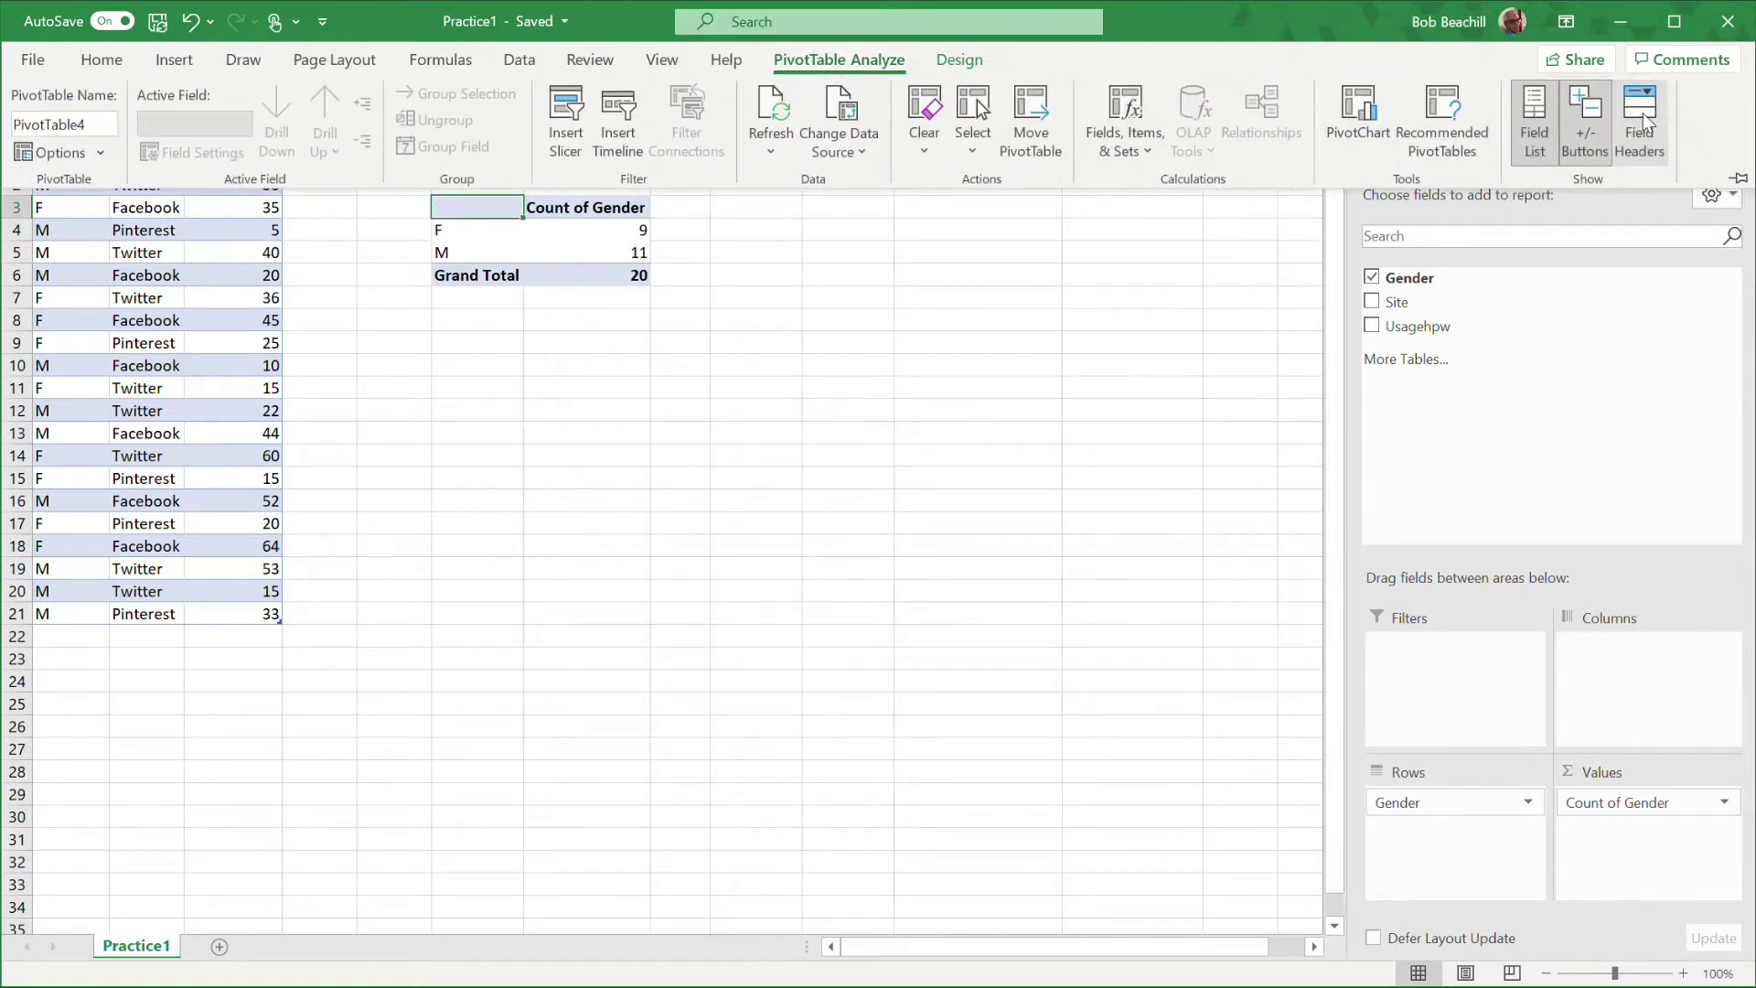
{"action": "left_click", "coordinate": [772, 365]}
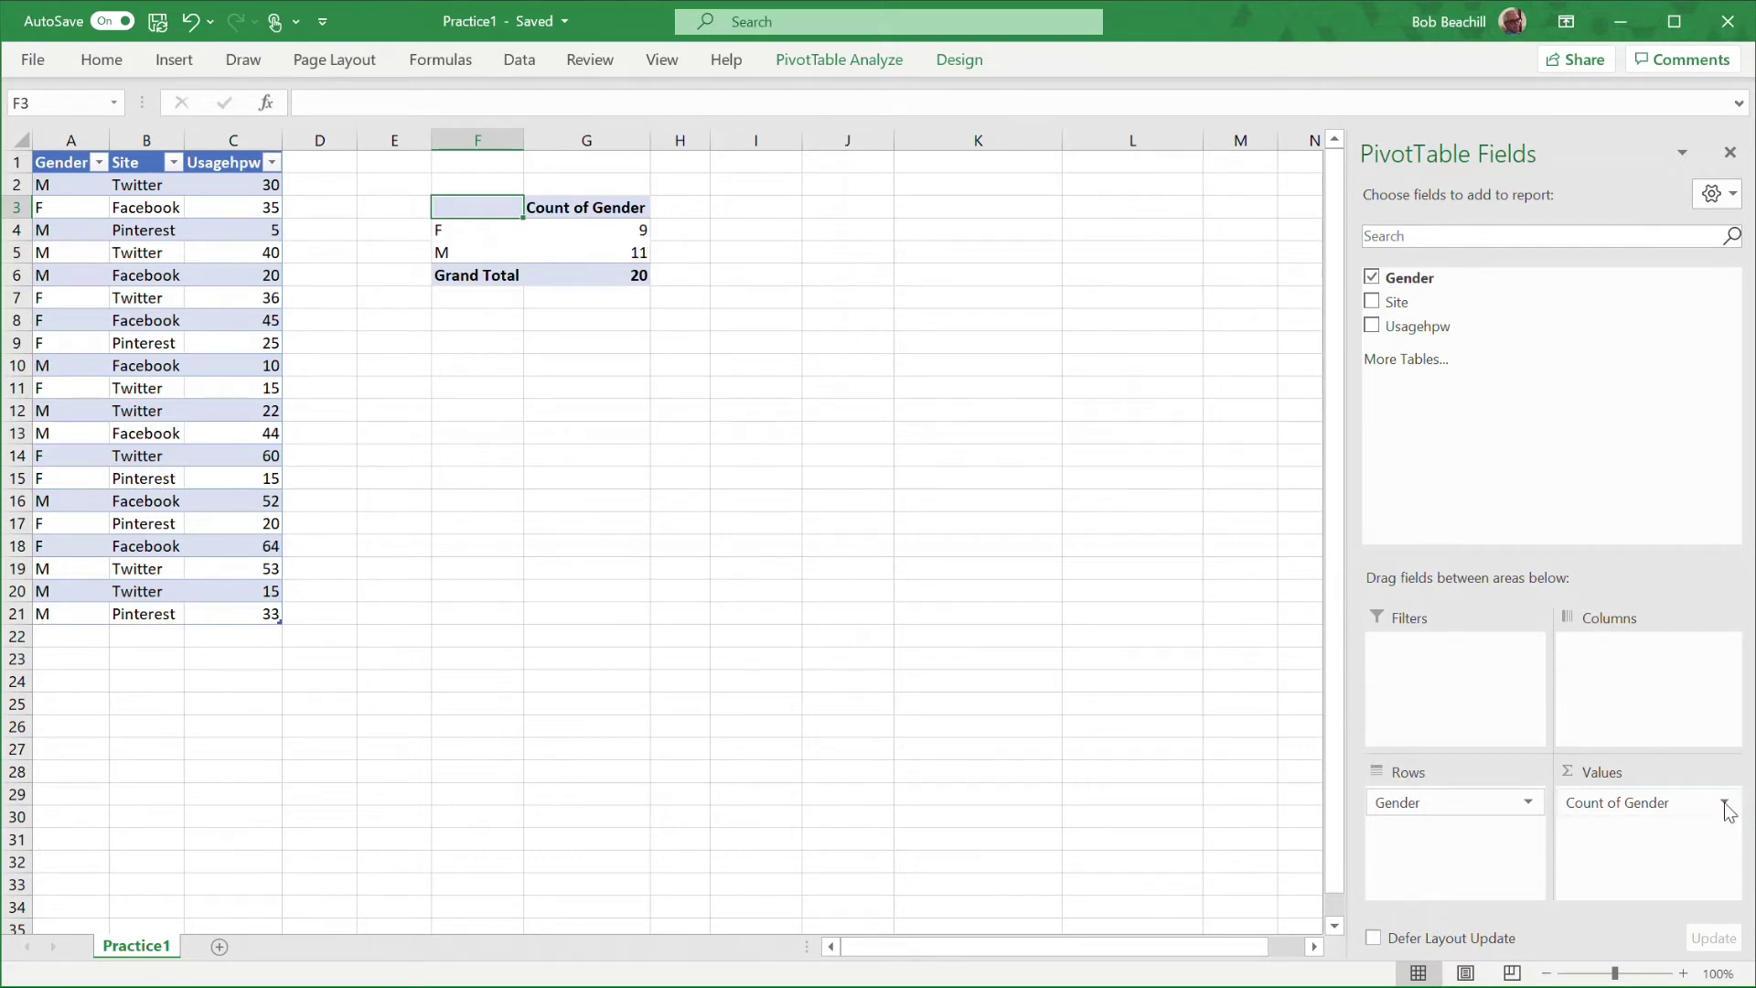
Show Count of Gender as % of Grand Total: F 45.00%, M 55.00%
{"action": "left_click", "coordinate": [1725, 805]}
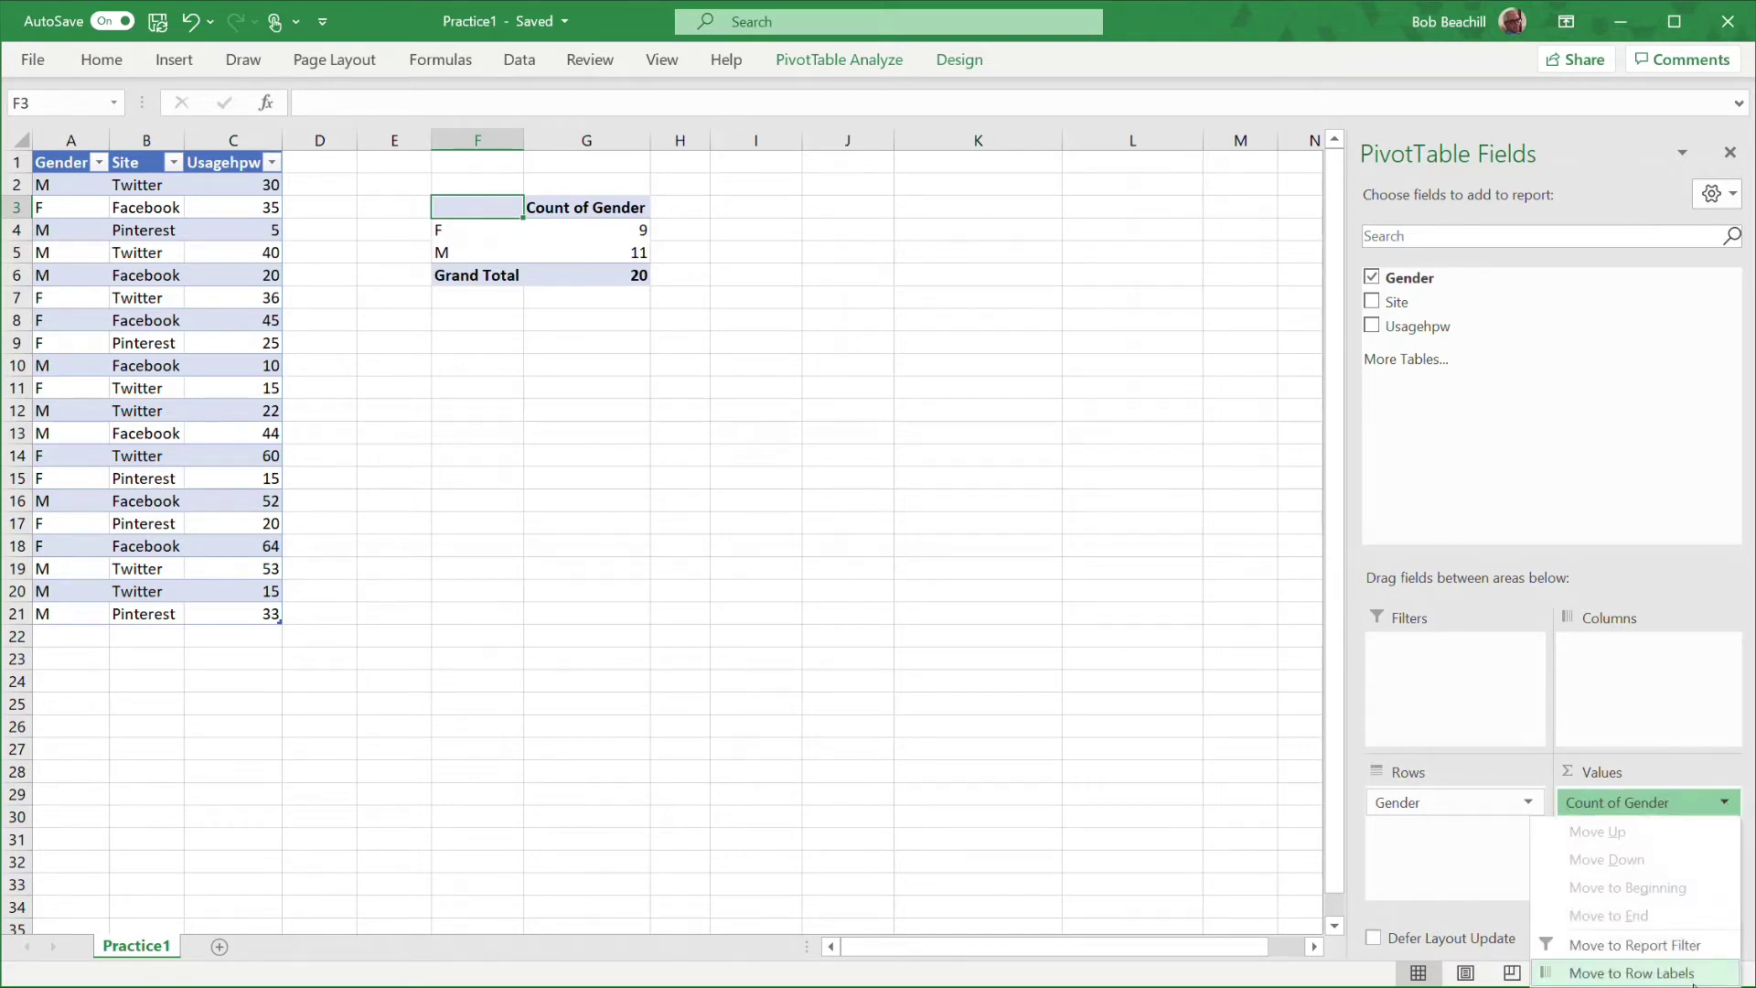
{"action": "left_click", "coordinate": [1637, 987]}
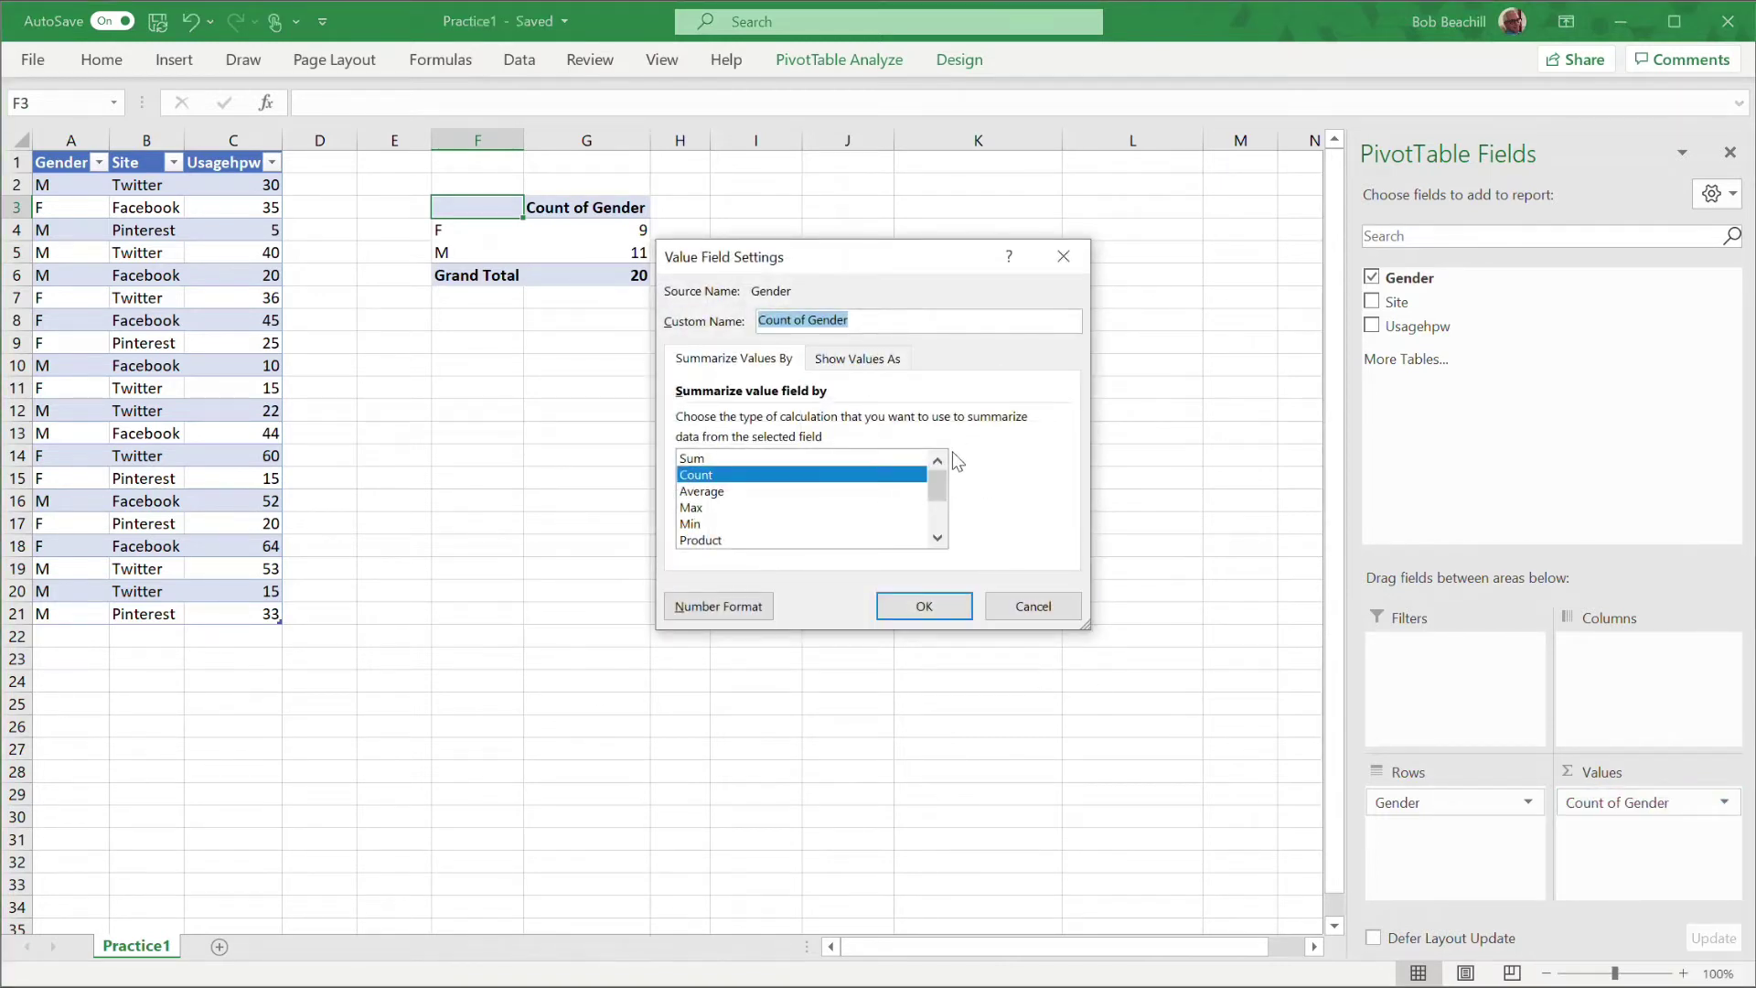
{"action": "left_click", "coordinate": [864, 362]}
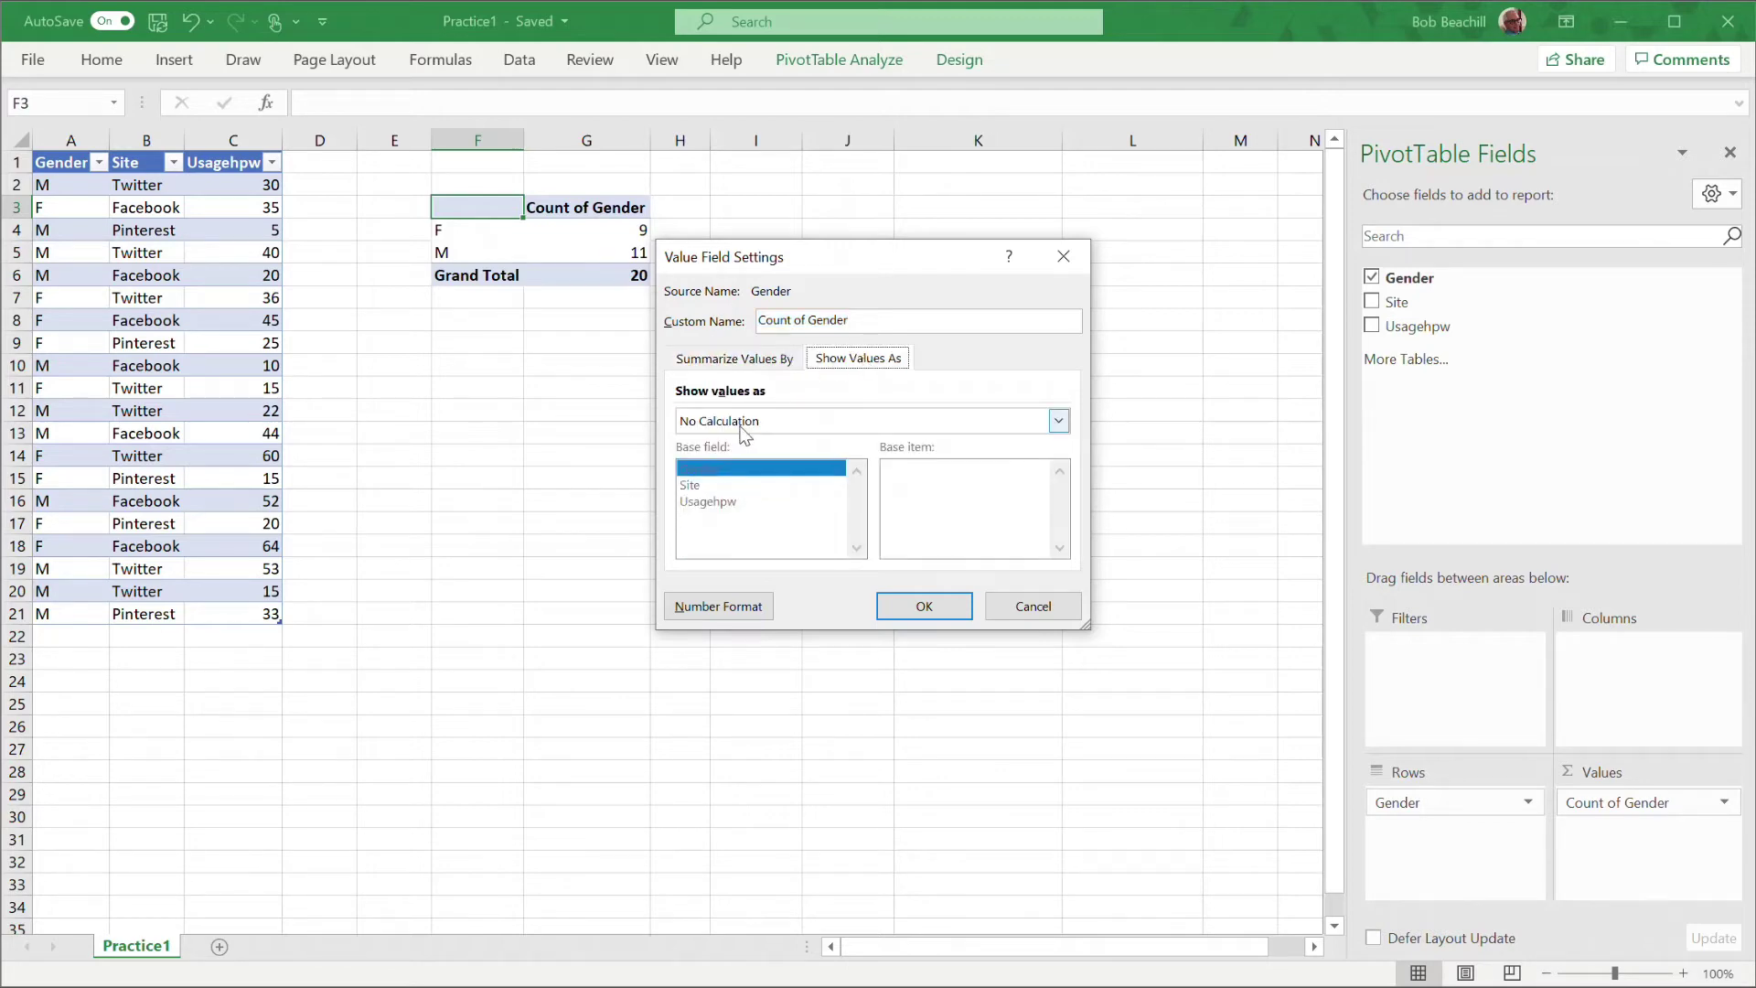
{"action": "left_click", "coordinate": [1059, 422]}
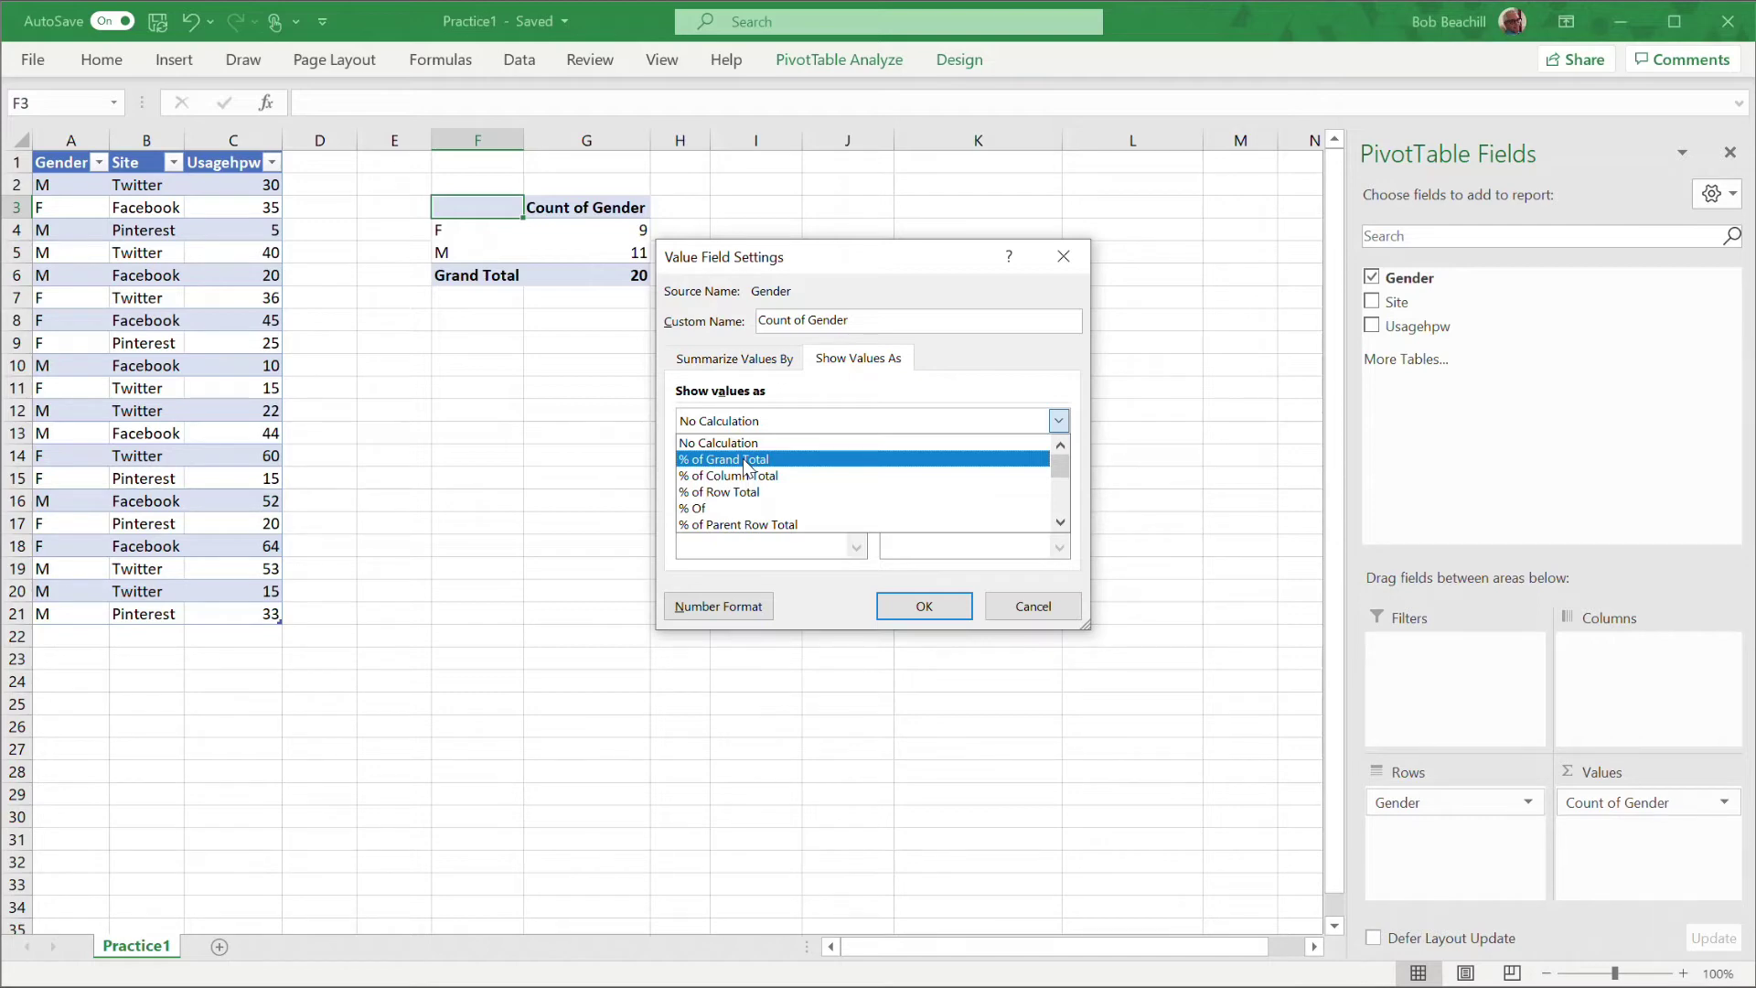
{"action": "left_click", "coordinate": [776, 461]}
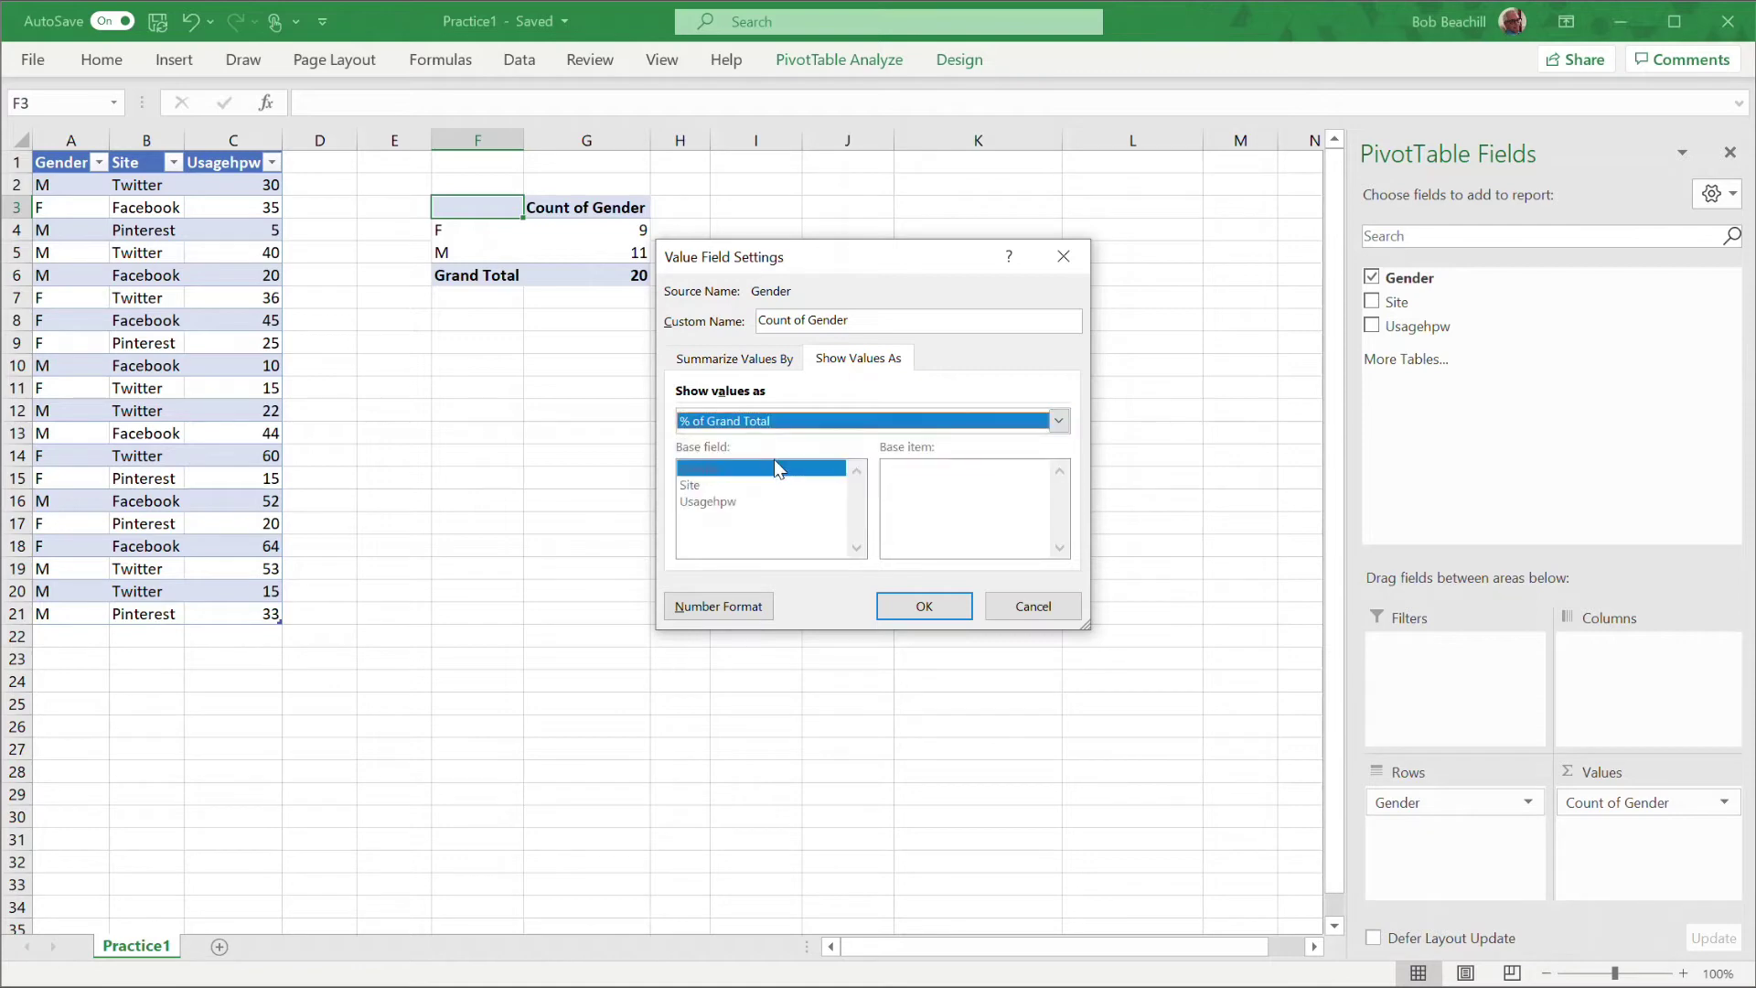
{"action": "left_click", "coordinate": [928, 604]}
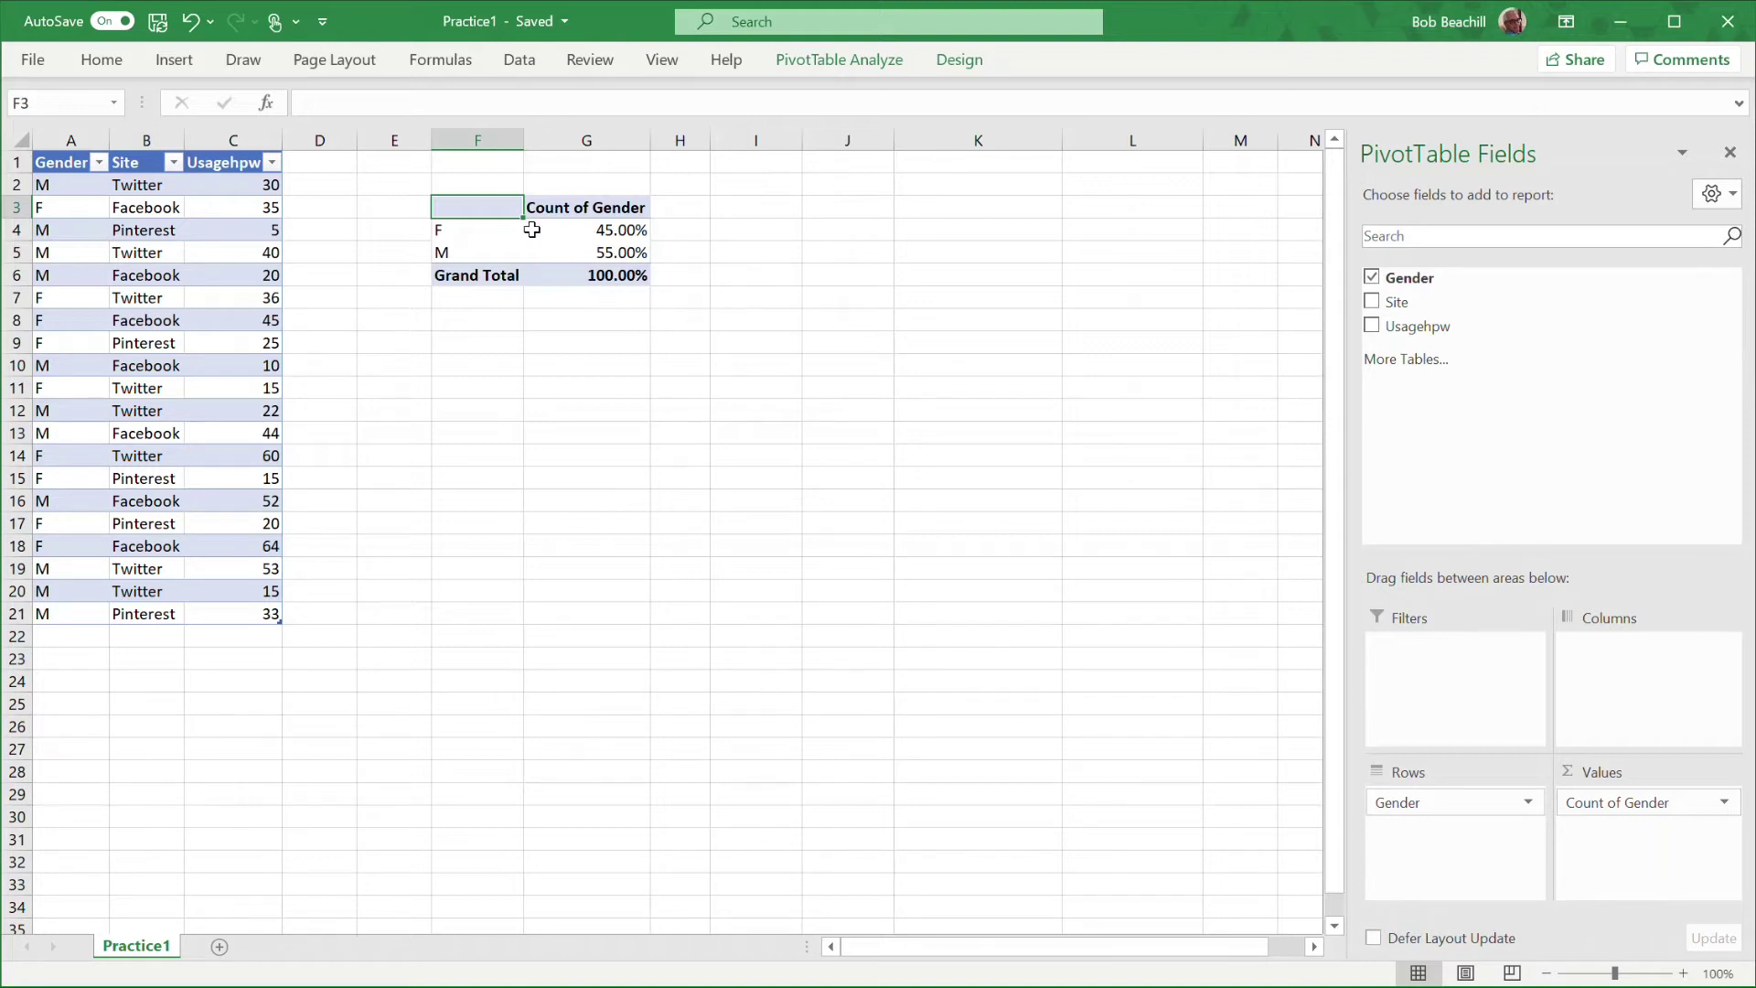
Insert a clustered column PivotChart of the gender percentages from the pivot table
{"action": "mouse_move", "coordinate": [527, 239]}
{"action": "left_click", "coordinate": [563, 229]}
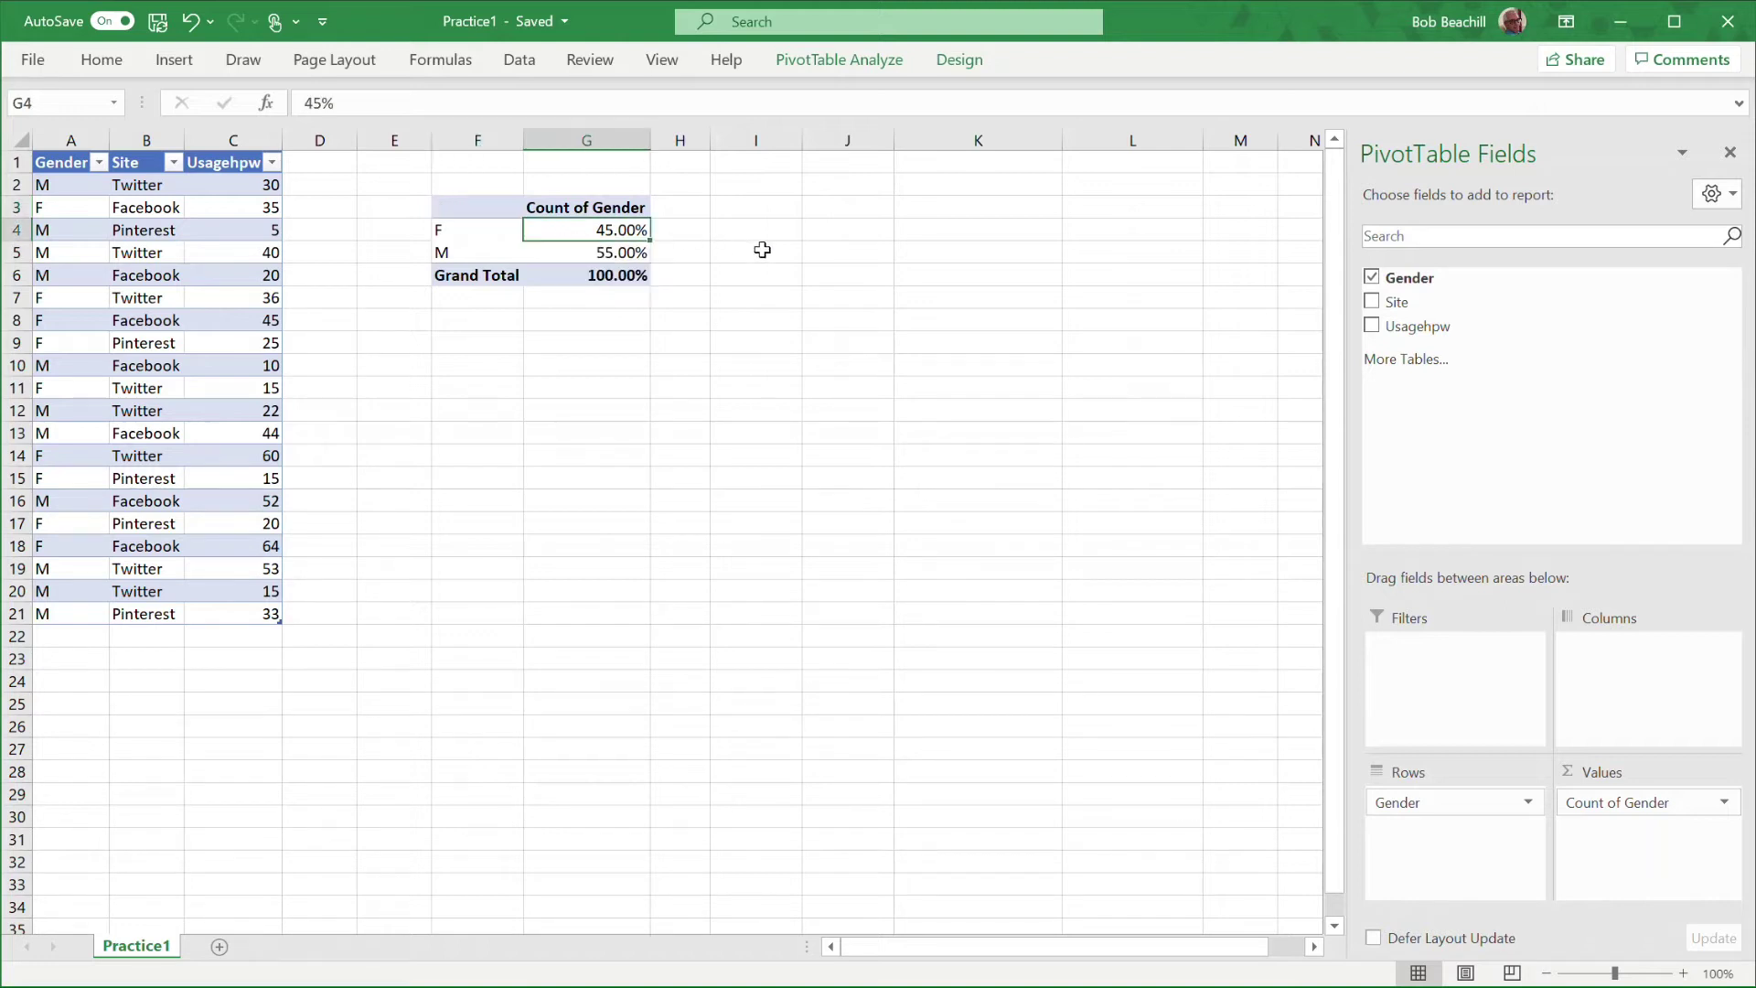
{"action": "left_click", "coordinate": [839, 62]}
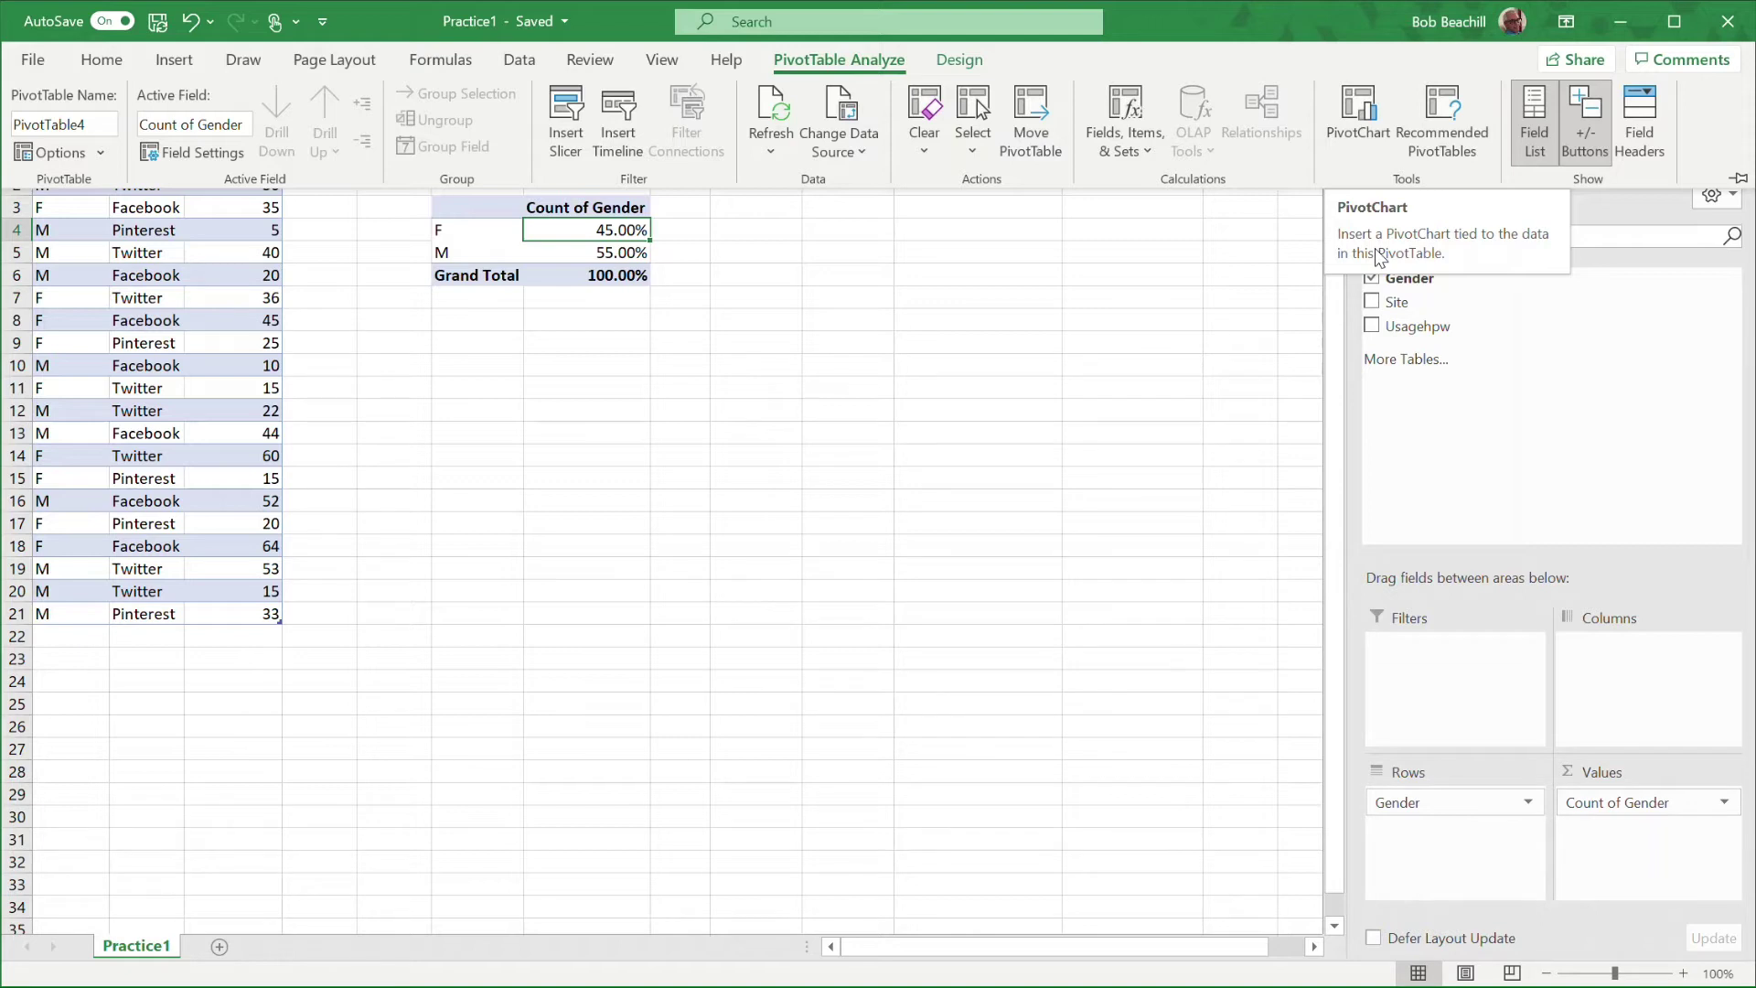
{"action": "left_click", "coordinate": [1357, 111]}
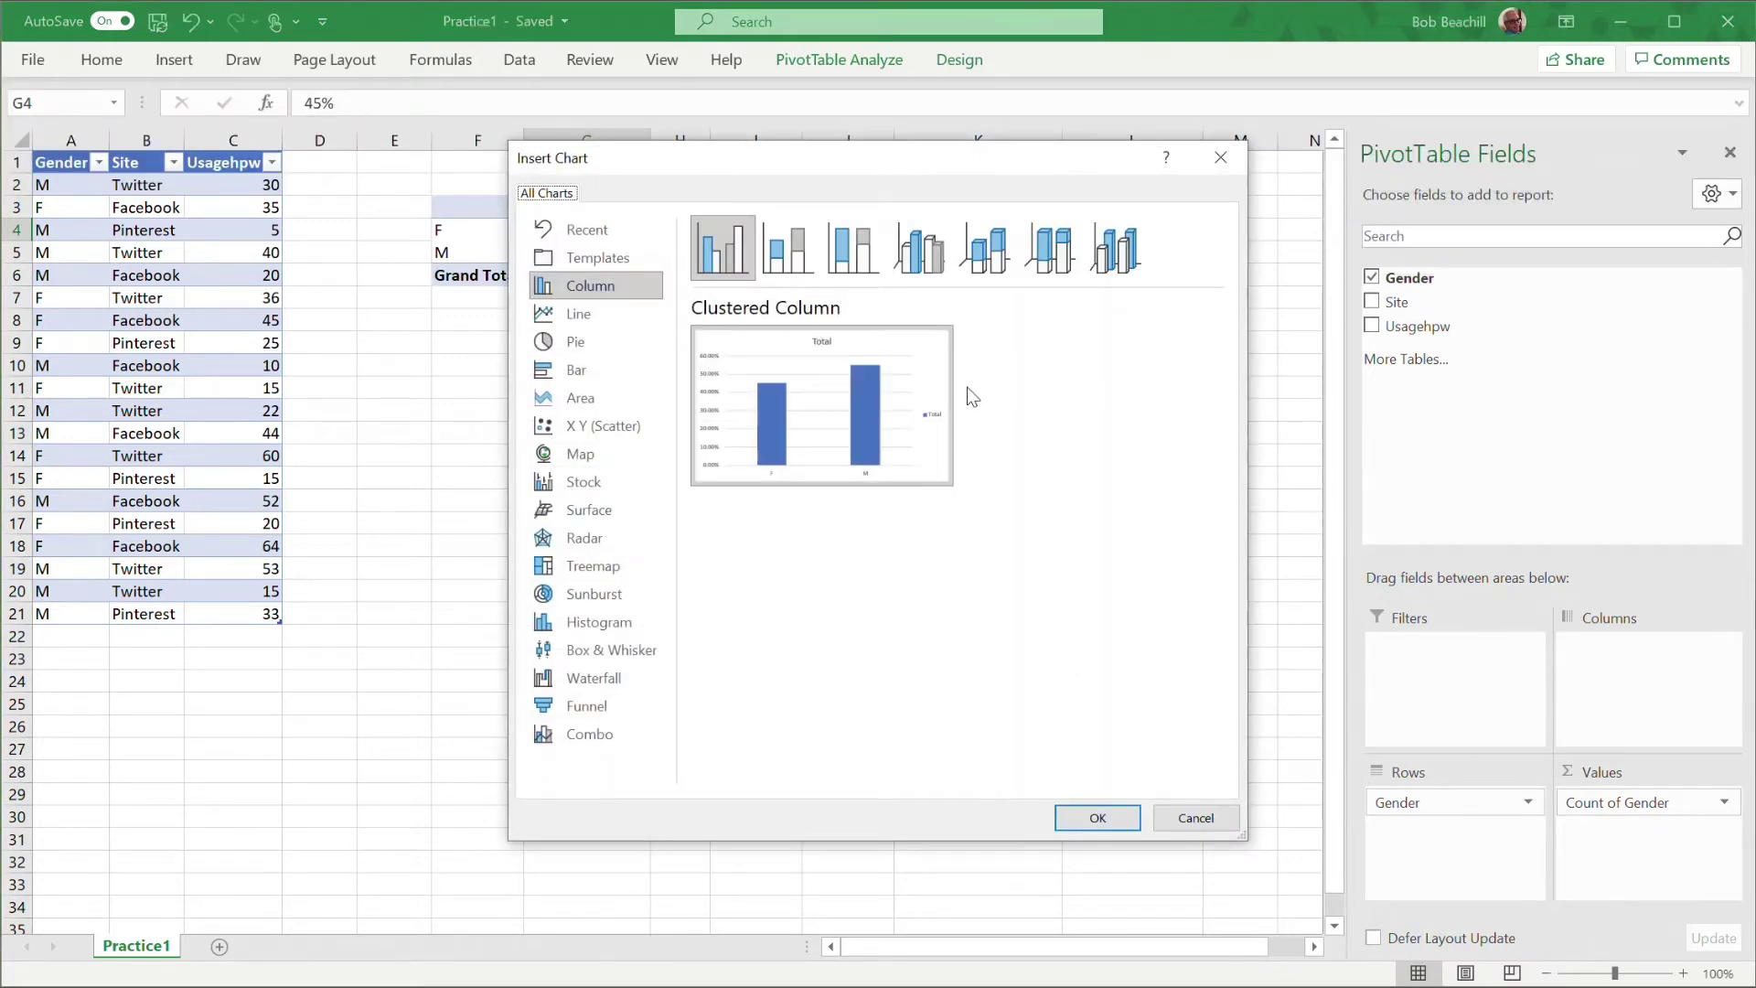
{"action": "mouse_move", "coordinate": [919, 411]}
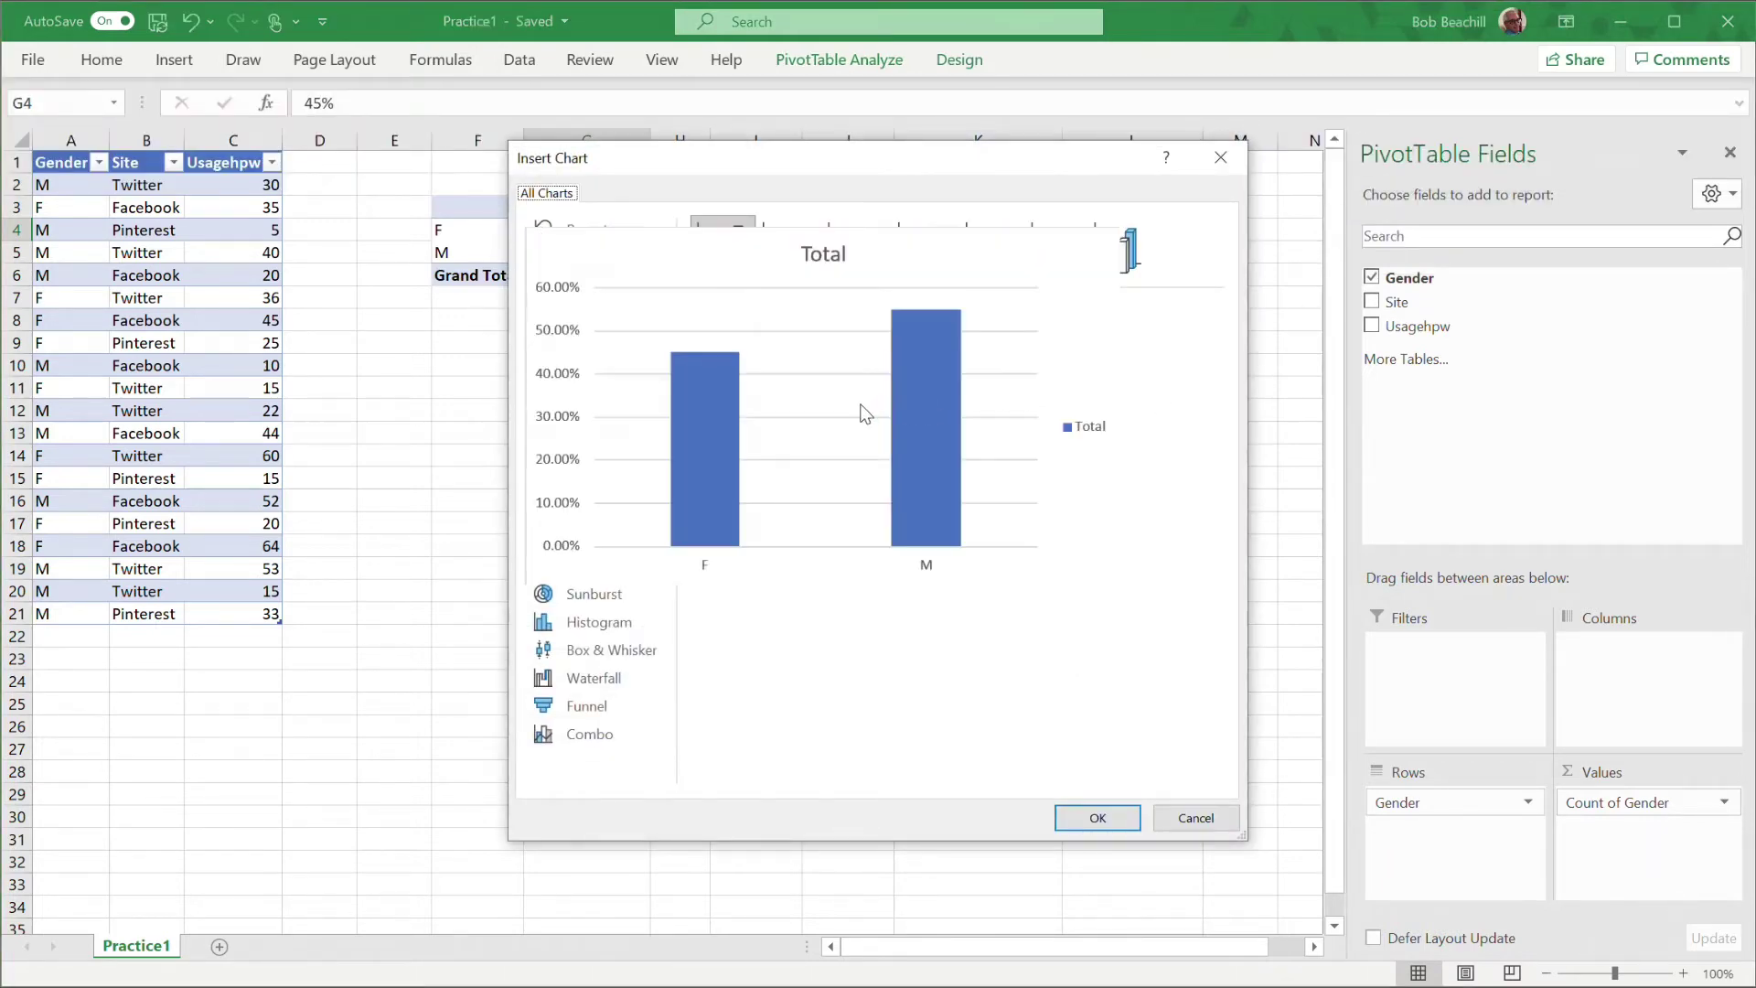
{"action": "left_click", "coordinate": [1097, 818]}
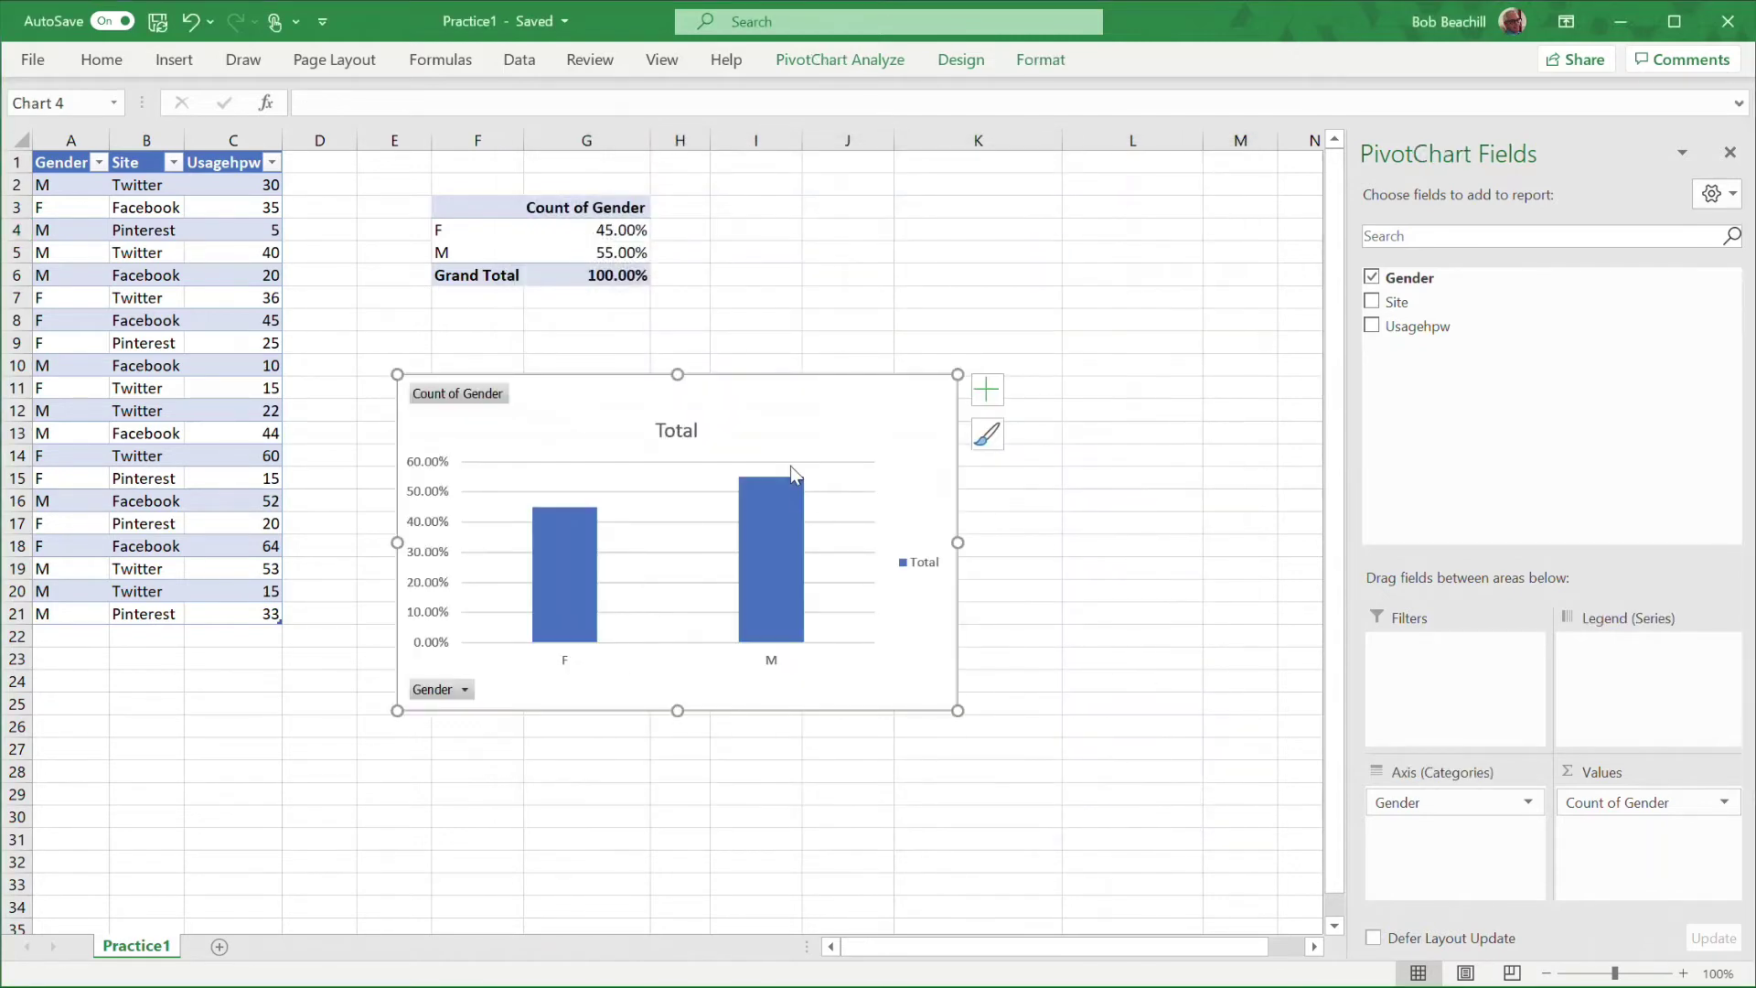
{"action": "left_click_drag", "start_coordinate": [745, 397], "coordinate": [893, 364]}
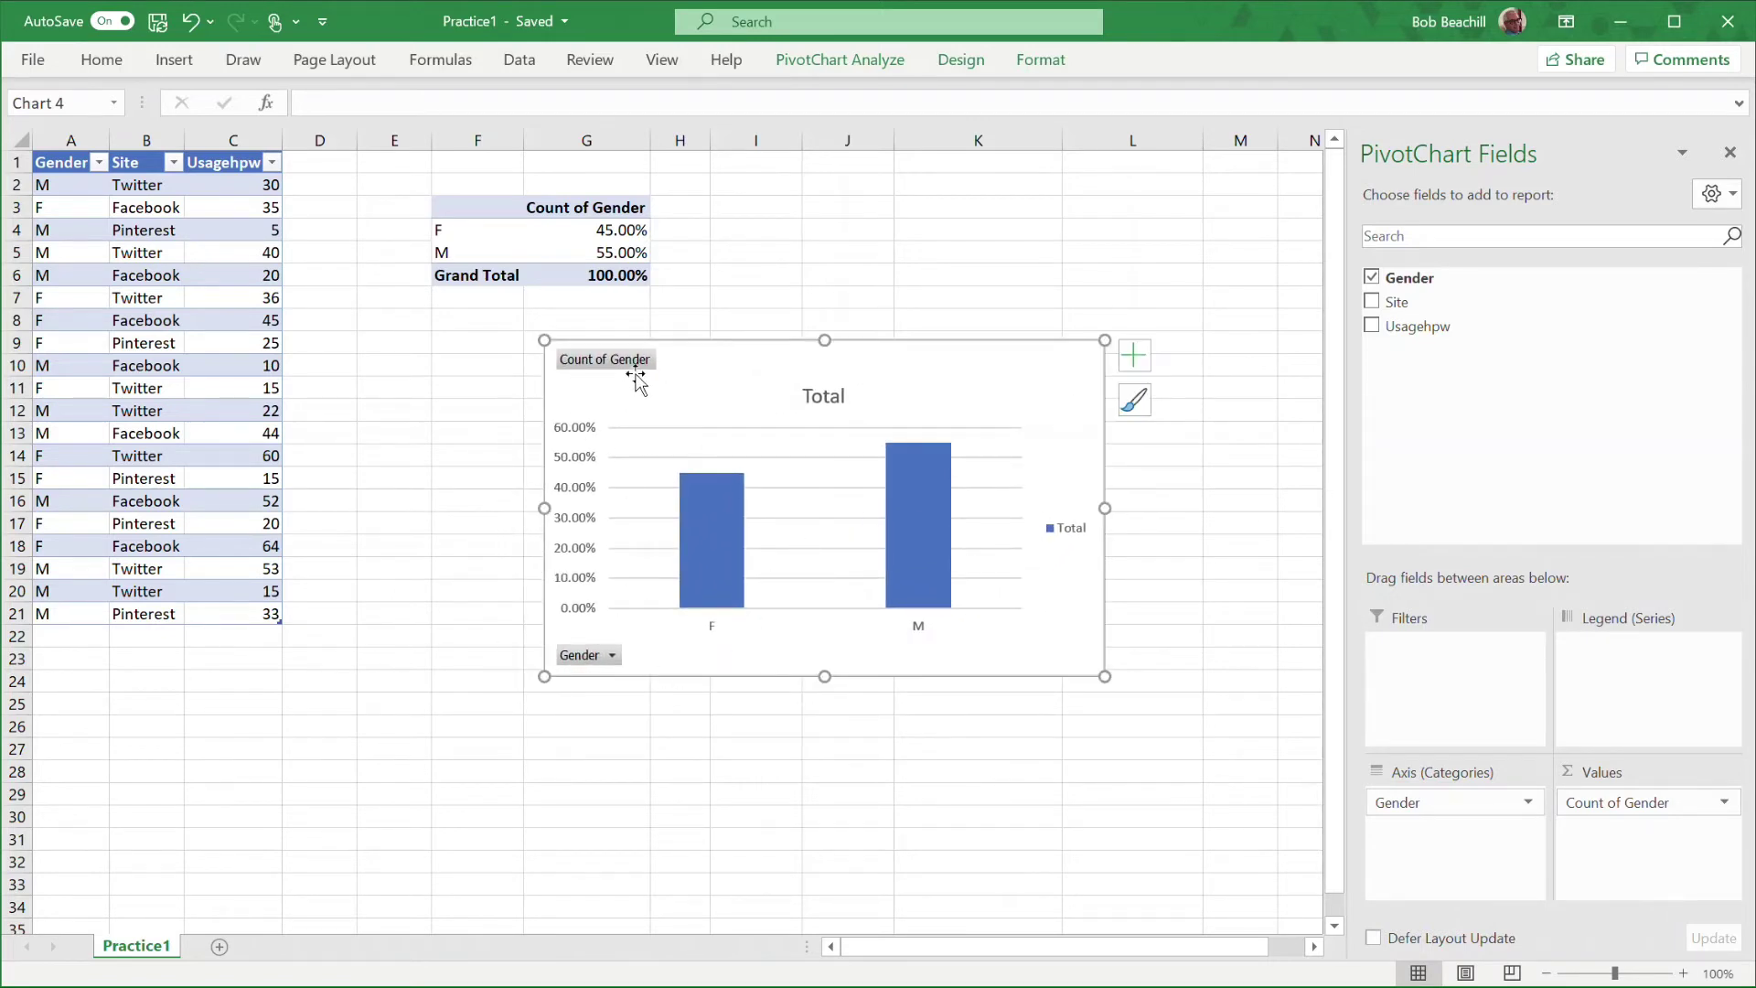
{"action": "left_click", "coordinate": [609, 655]}
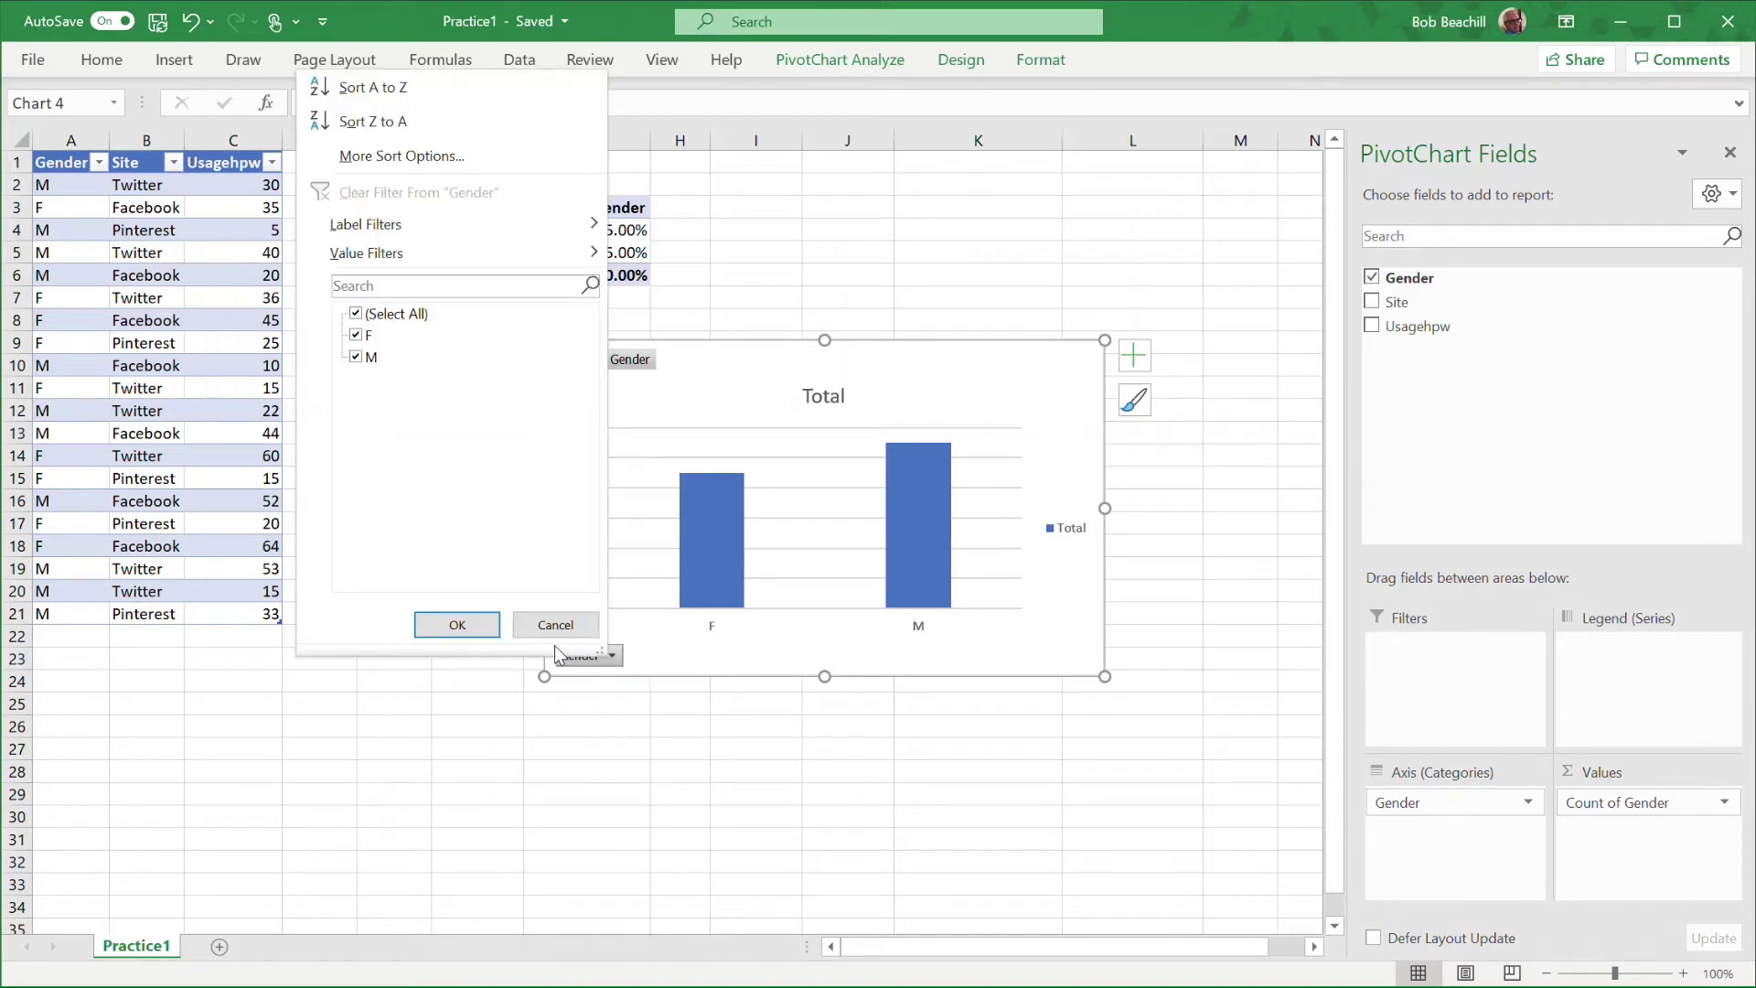
{"action": "left_click", "coordinate": [556, 625]}
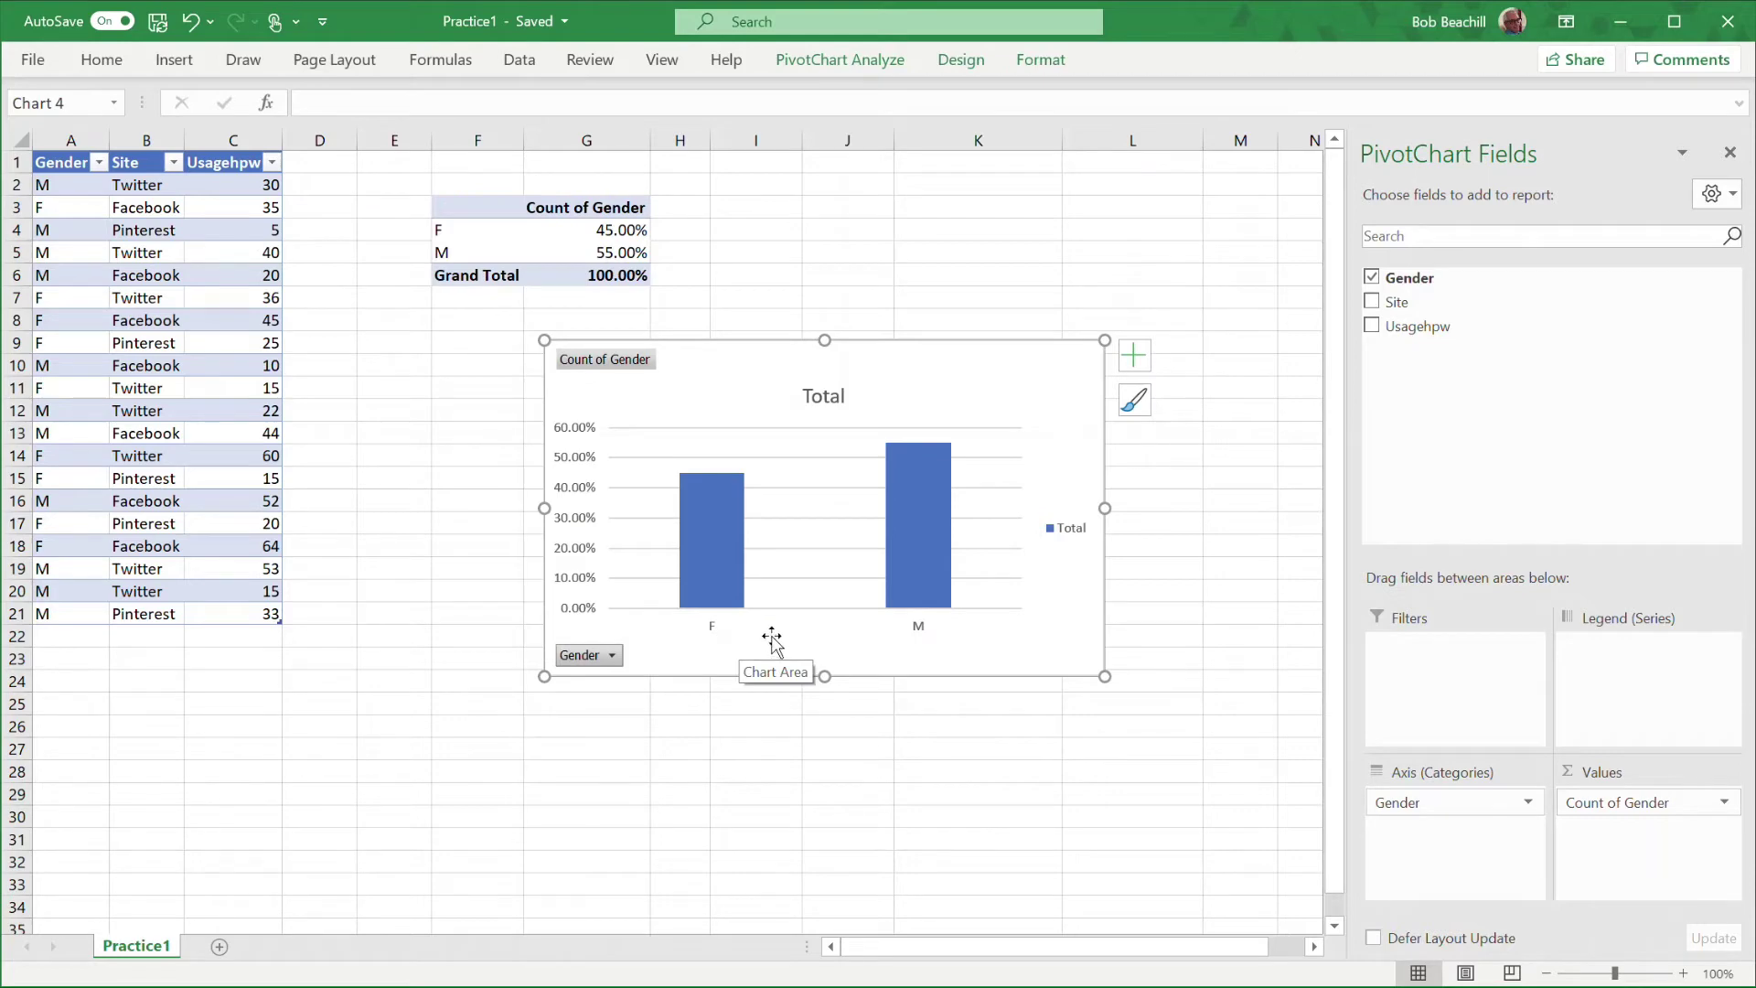
Hide all field buttons on the gender PivotChart
{"action": "left_click", "coordinate": [838, 60]}
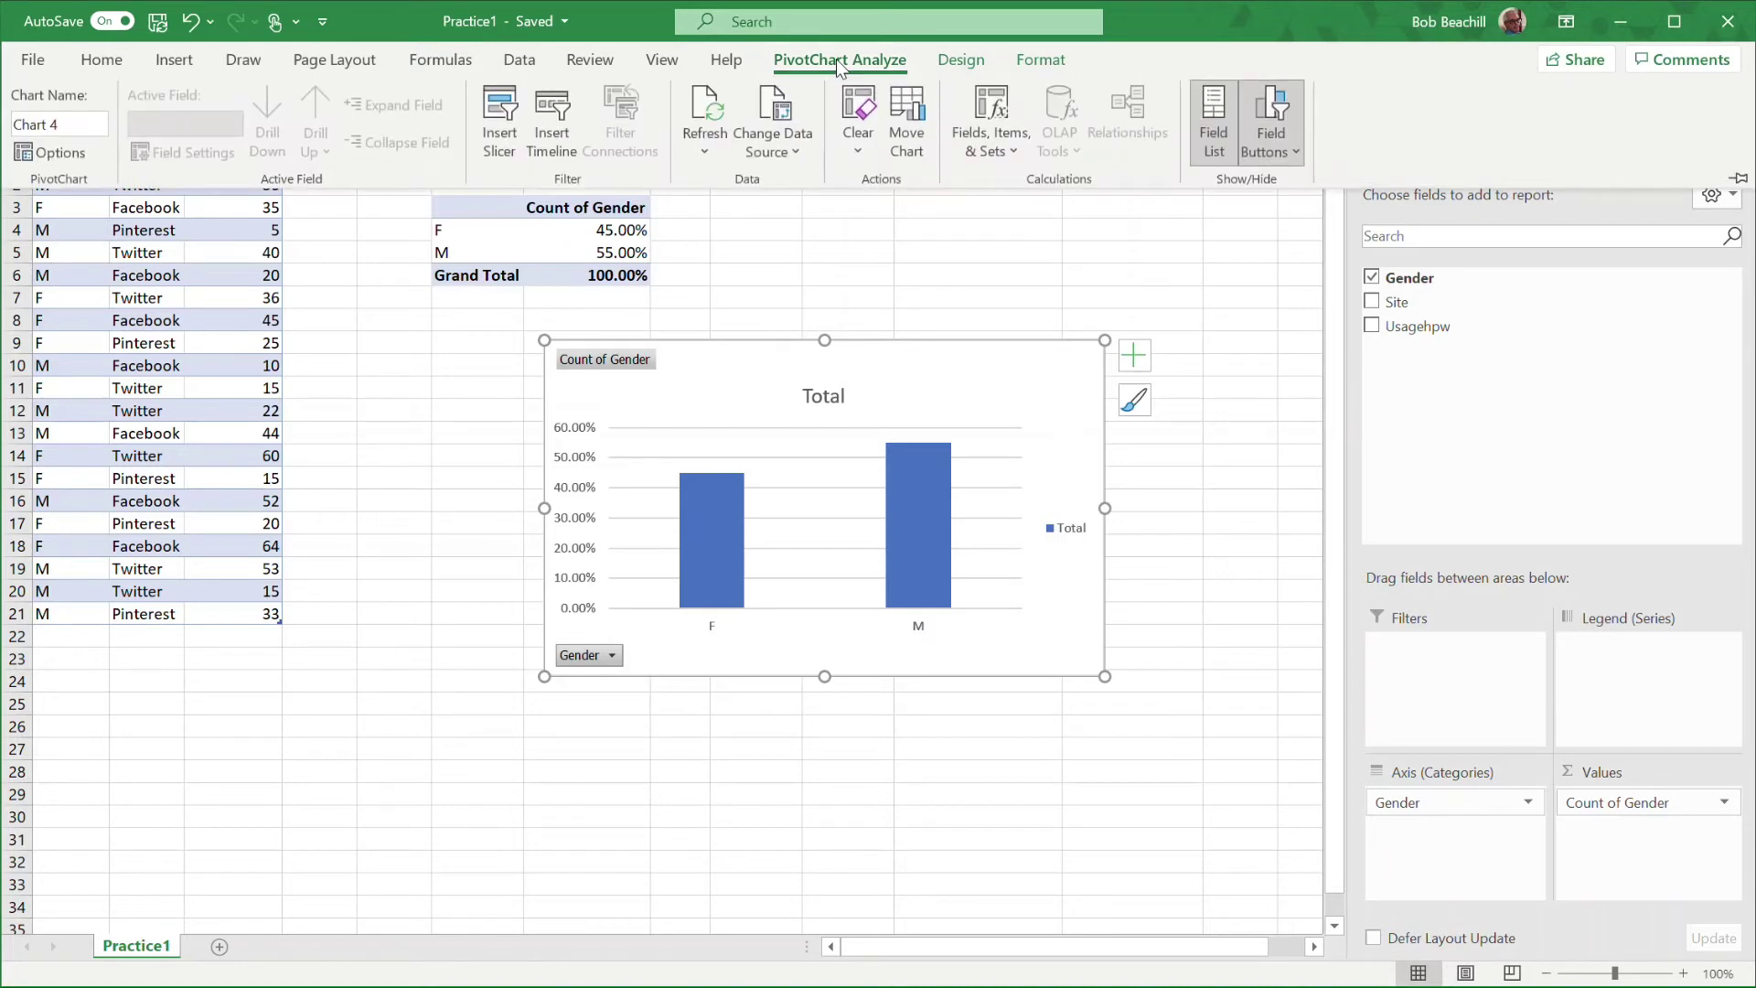
{"action": "left_click", "coordinate": [1269, 136]}
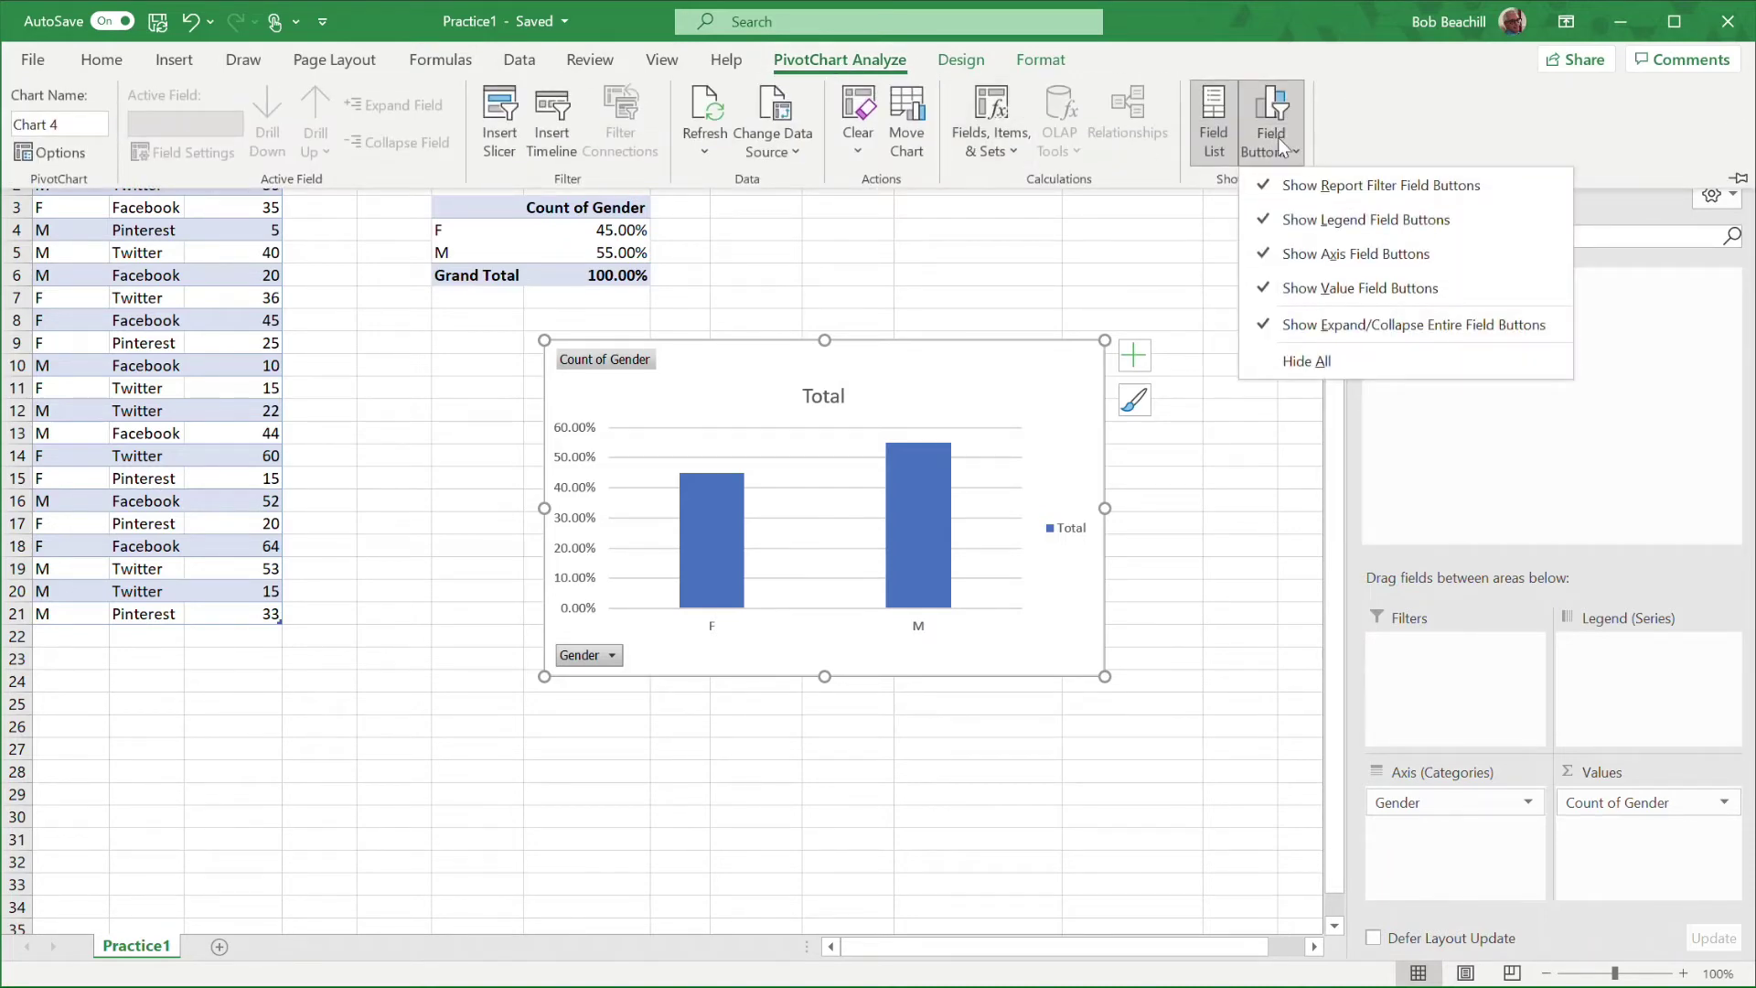
{"action": "left_click", "coordinate": [1313, 362]}
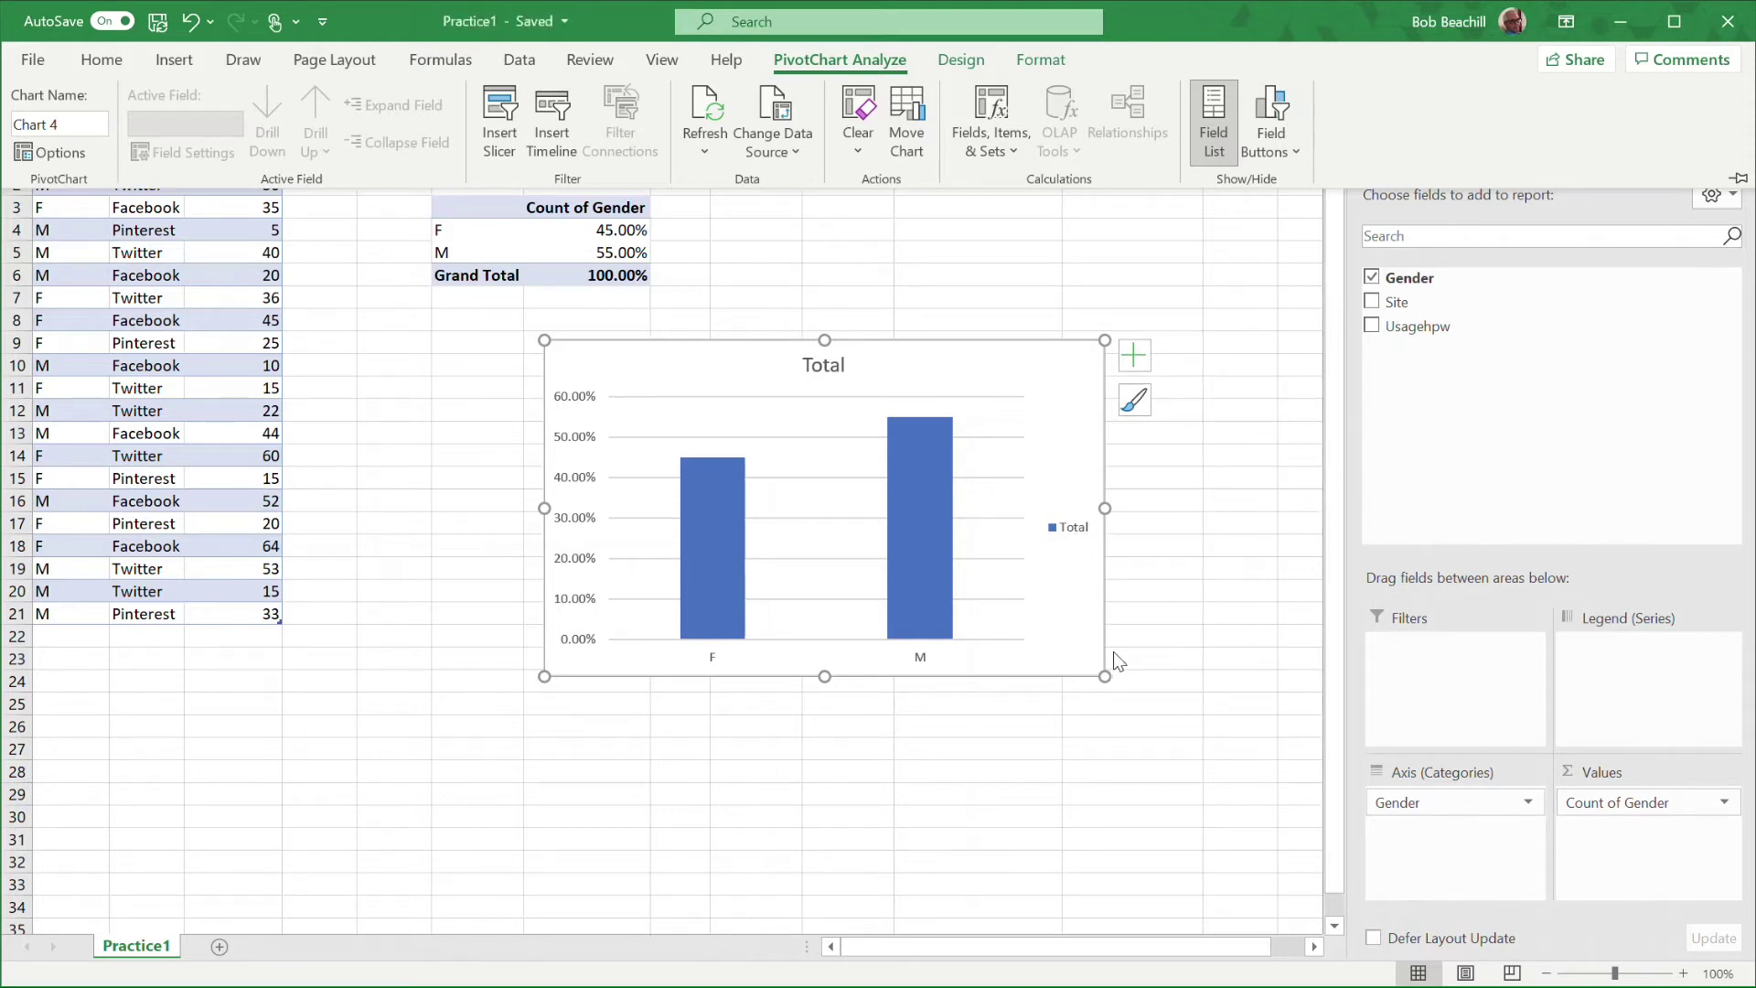
Delete the chart's Total legend
{"action": "left_click", "coordinate": [1074, 536]}
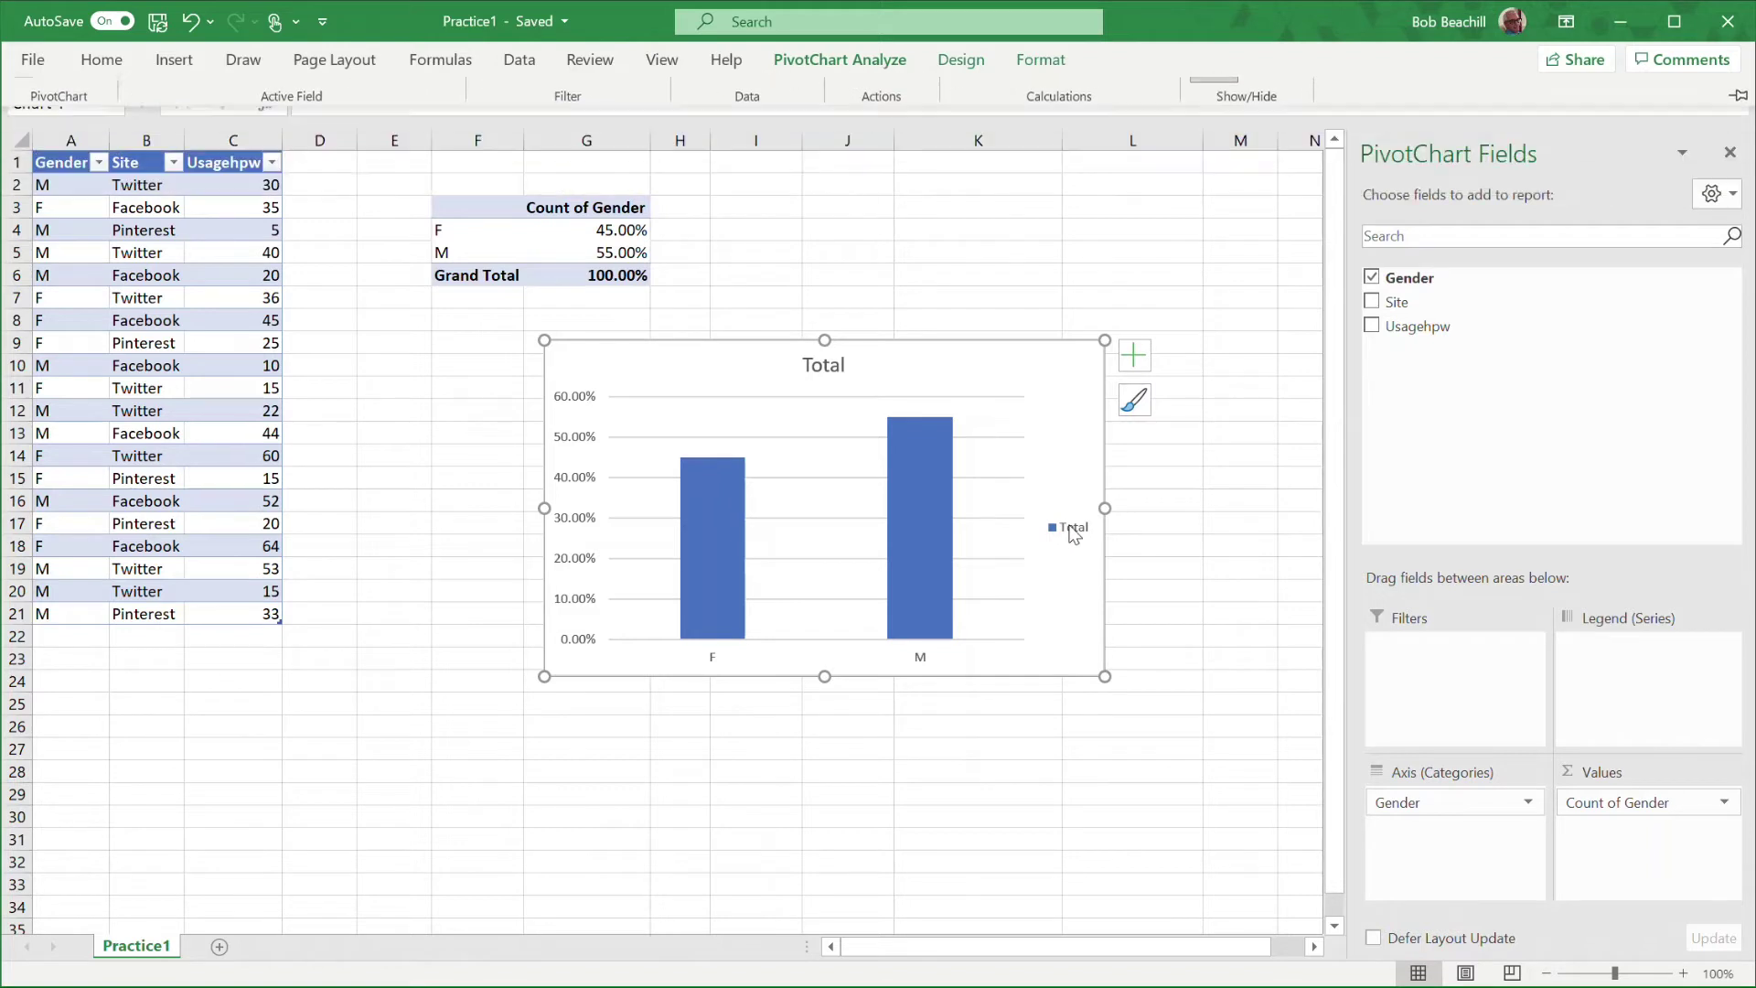
{"action": "left_click", "coordinate": [1074, 536]}
{"action": "key", "text": "Delete"}
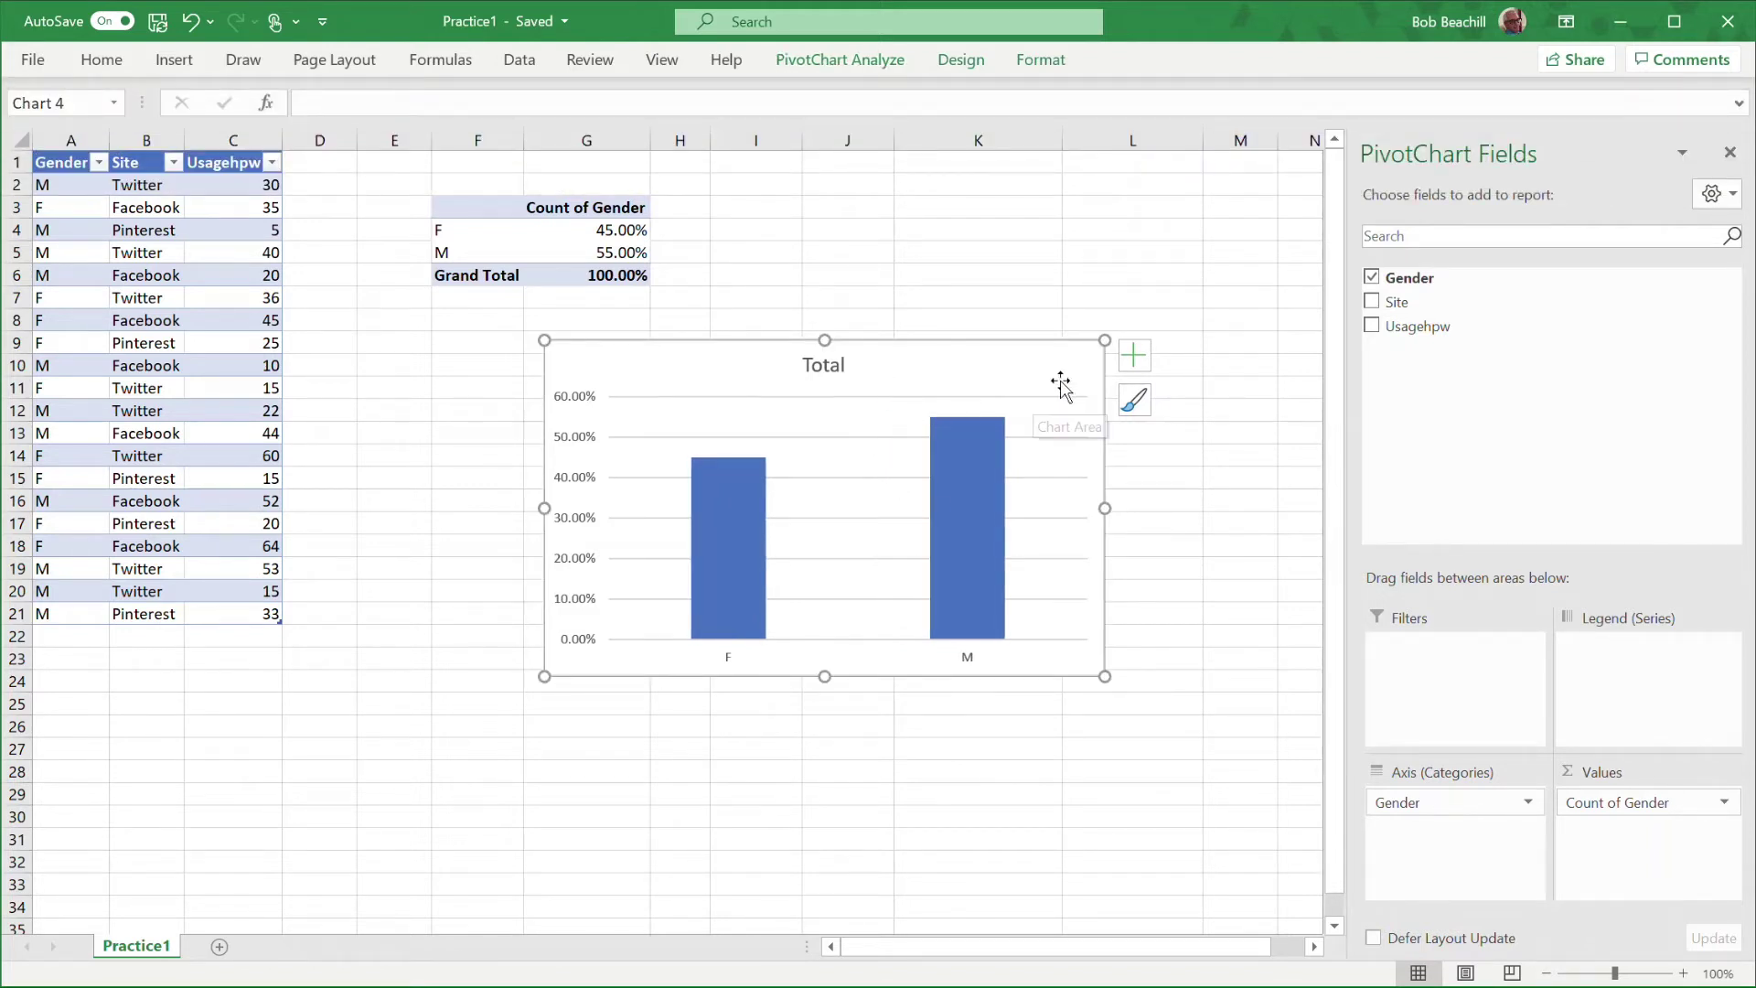
{"action": "left_click", "coordinate": [1137, 365]}
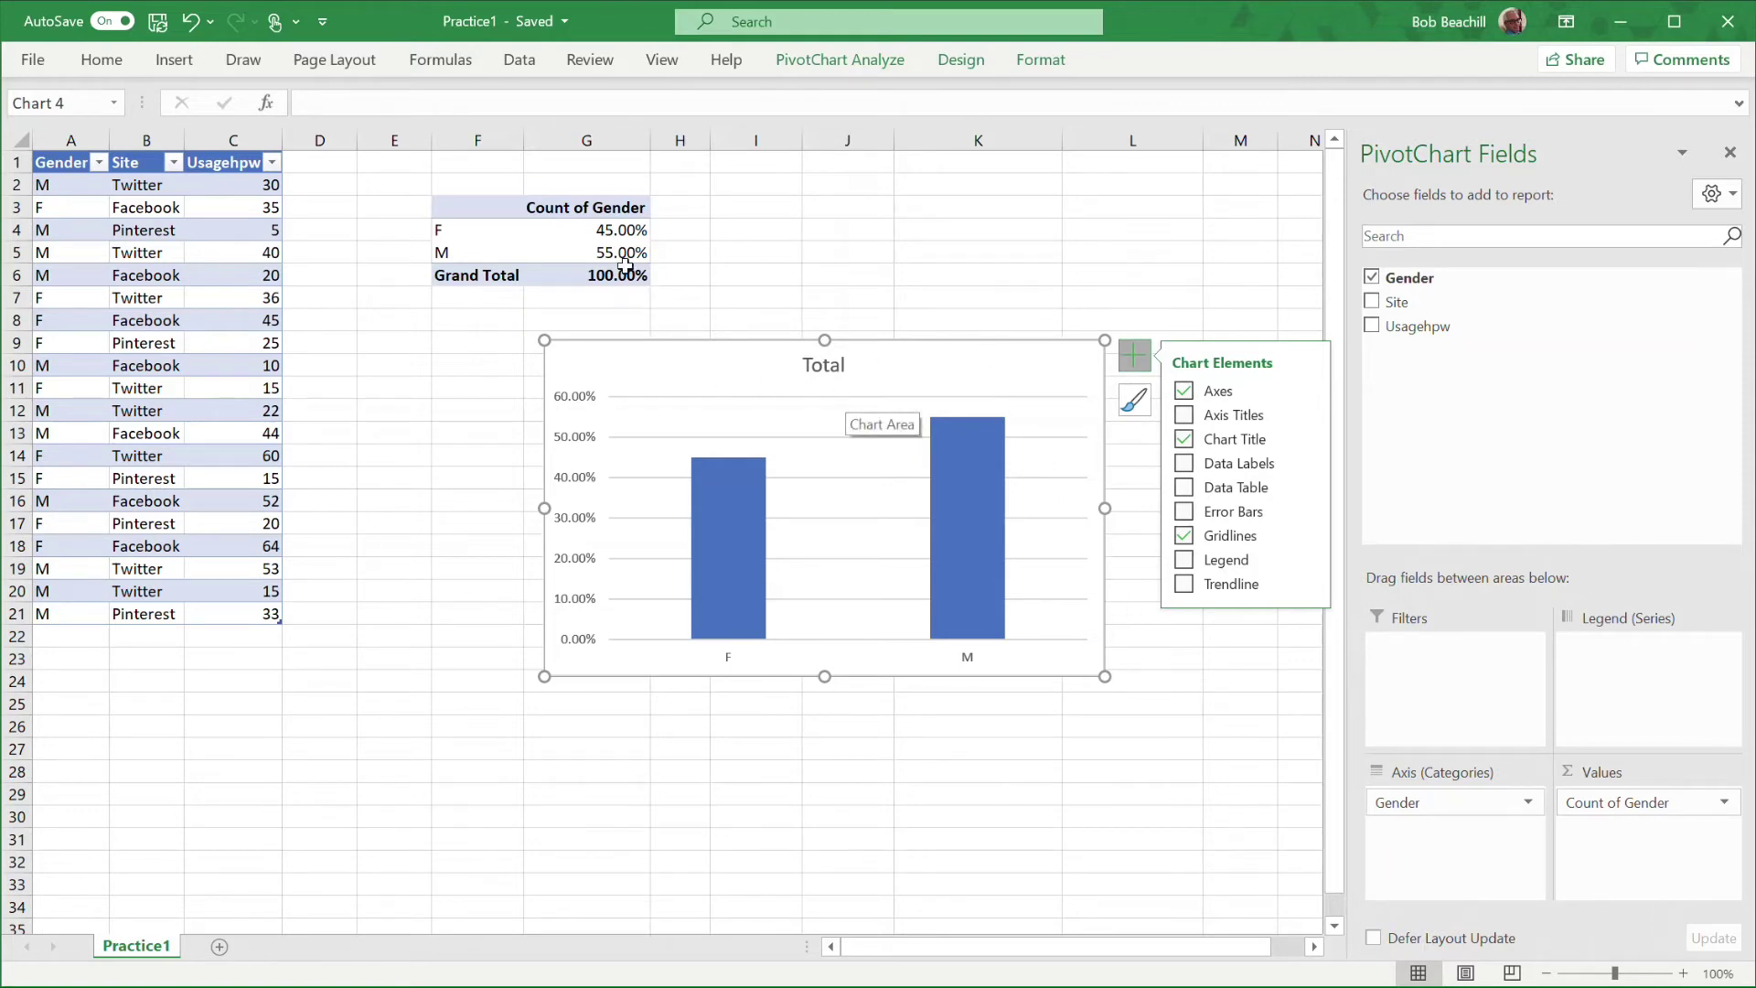
Open the Count of Gender dropdown in the PivotChart Fields Values area
{"action": "mouse_move", "coordinate": [599, 241]}
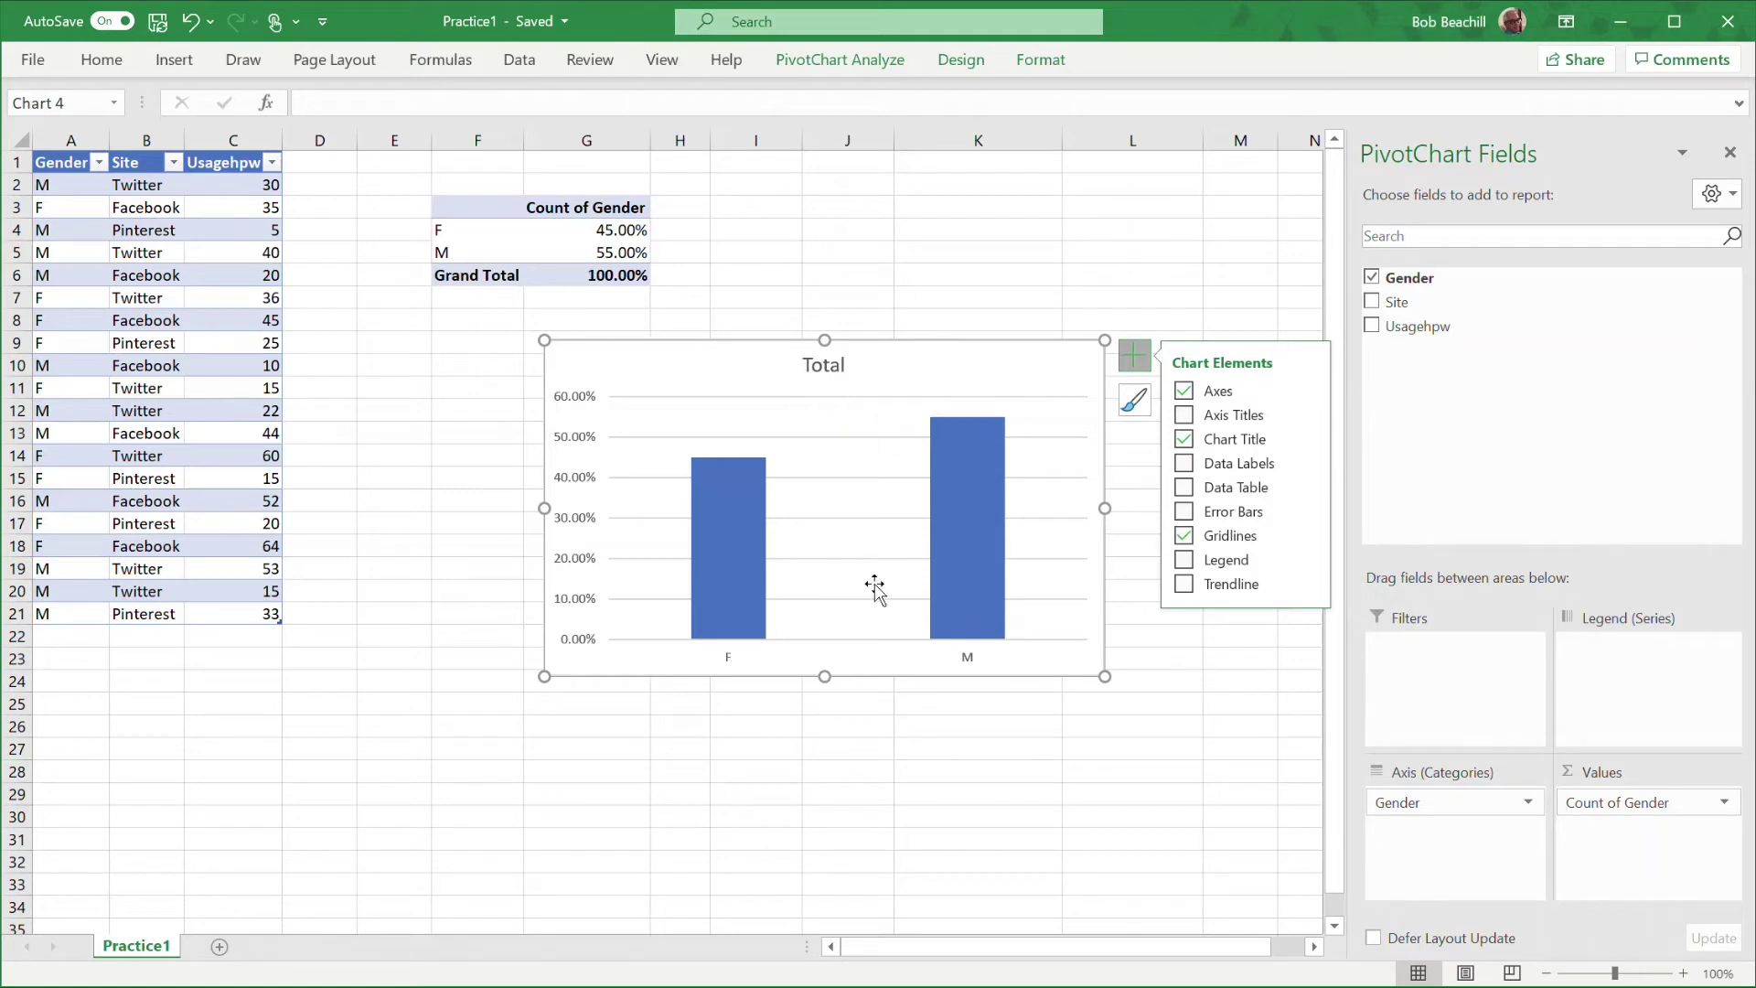
{"action": "left_click", "coordinate": [1725, 804]}
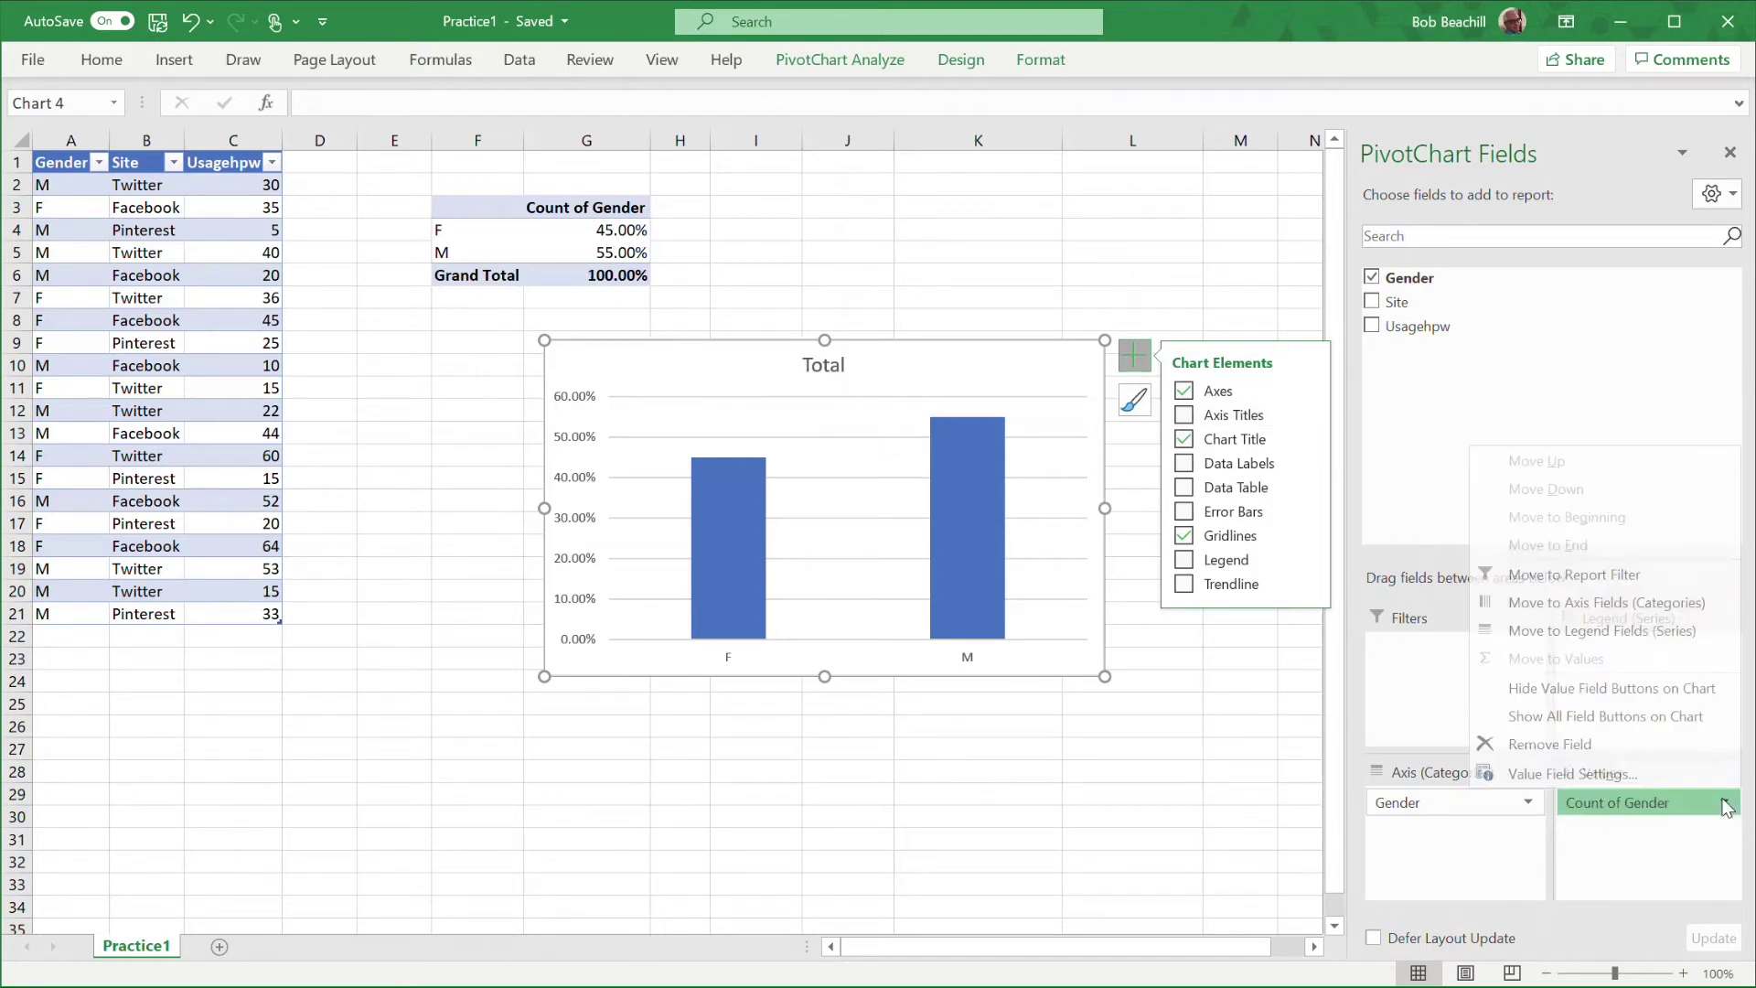
Set Show Values As to No Calculation so values read F 9, M 11, total 20
{"action": "left_click", "coordinate": [1557, 774]}
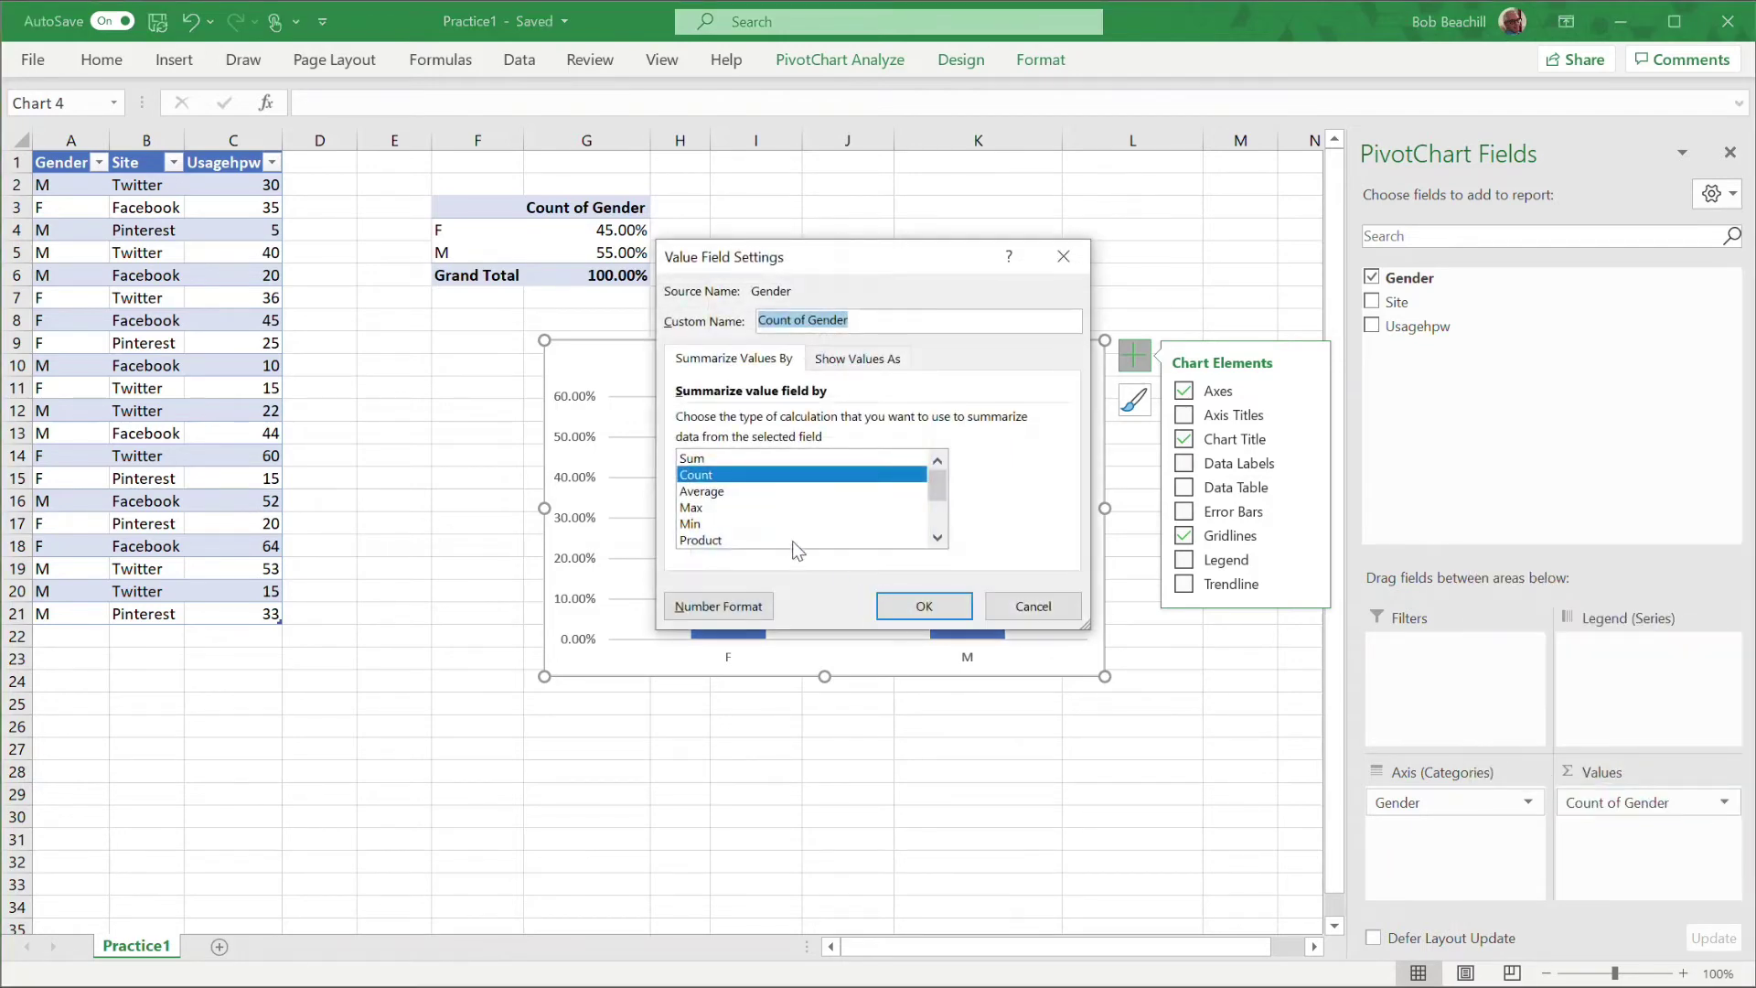
{"action": "left_click", "coordinate": [842, 359]}
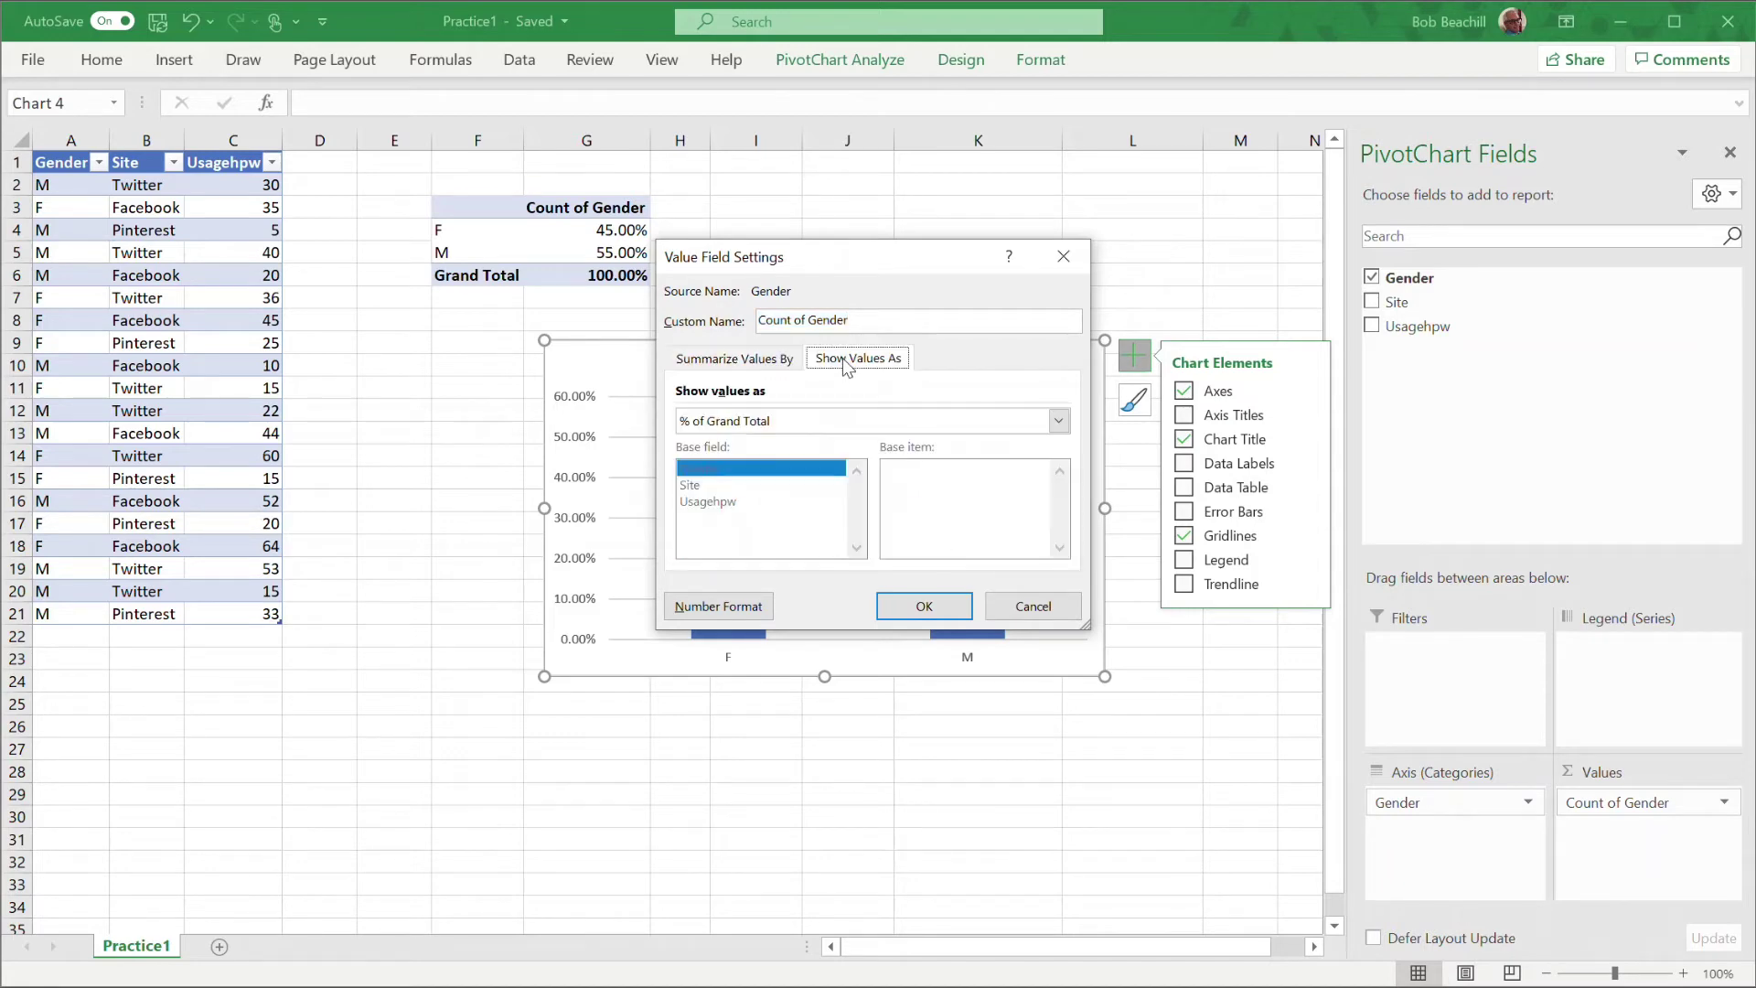
{"action": "left_click", "coordinate": [1058, 420]}
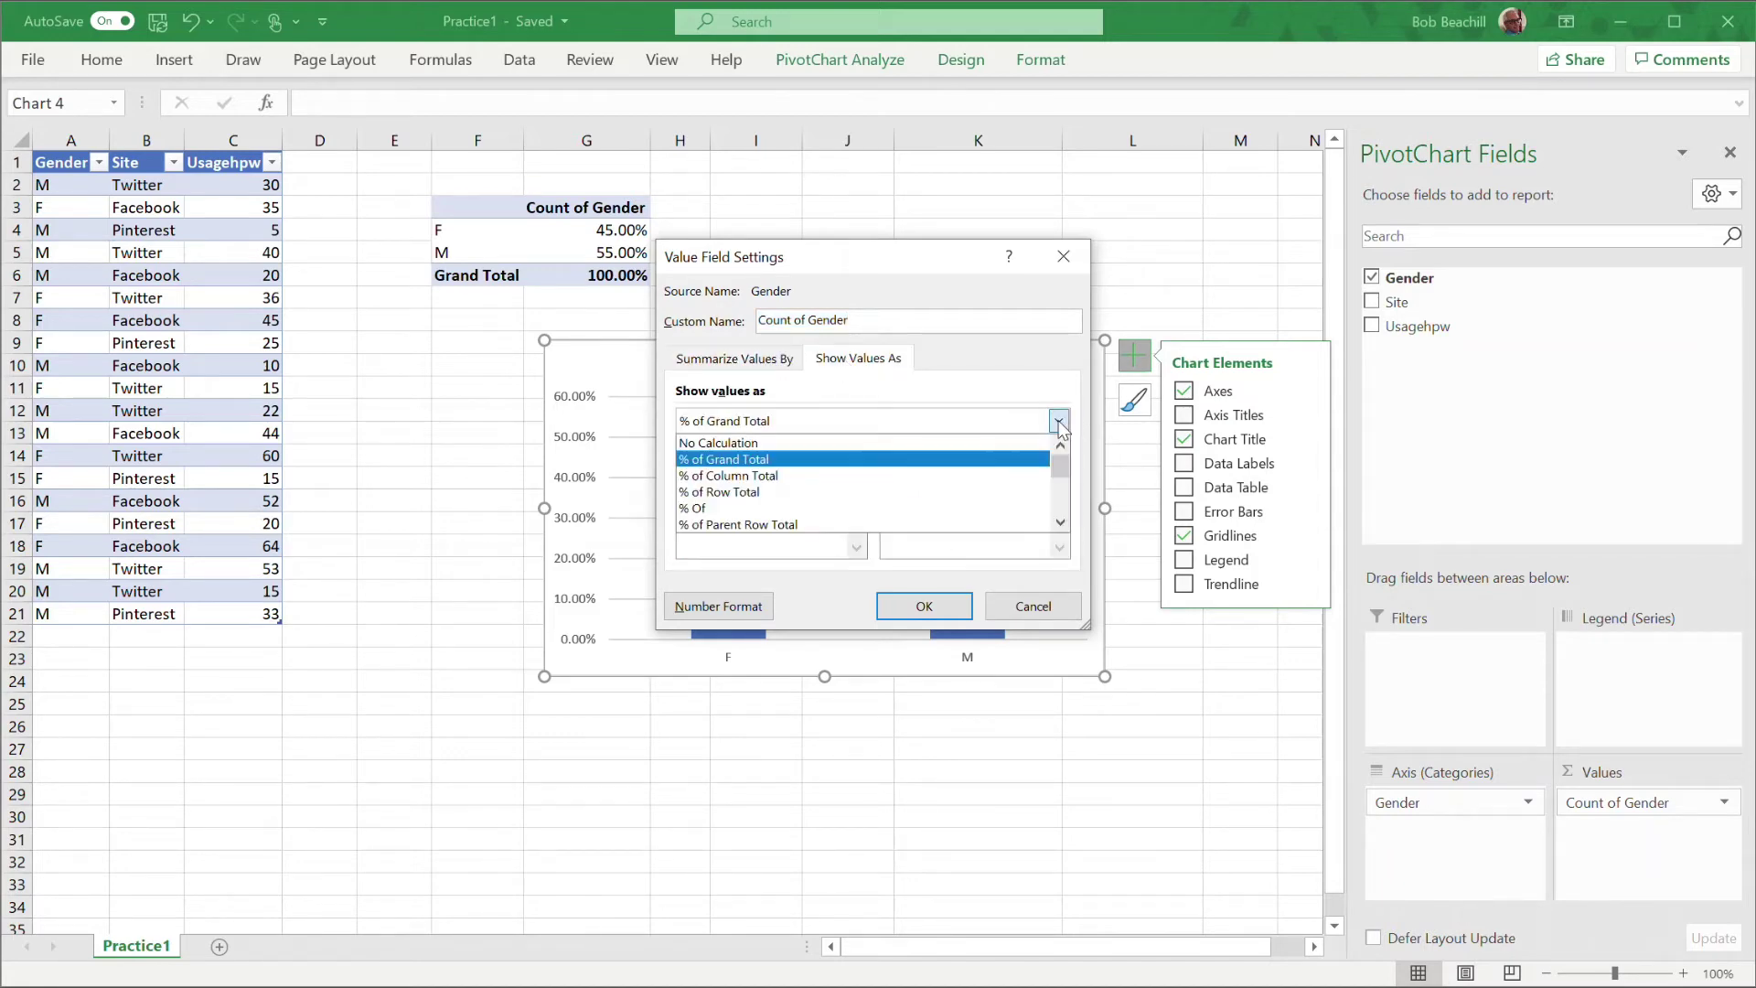
{"action": "left_click", "coordinate": [728, 442]}
{"action": "left_click", "coordinate": [929, 607]}
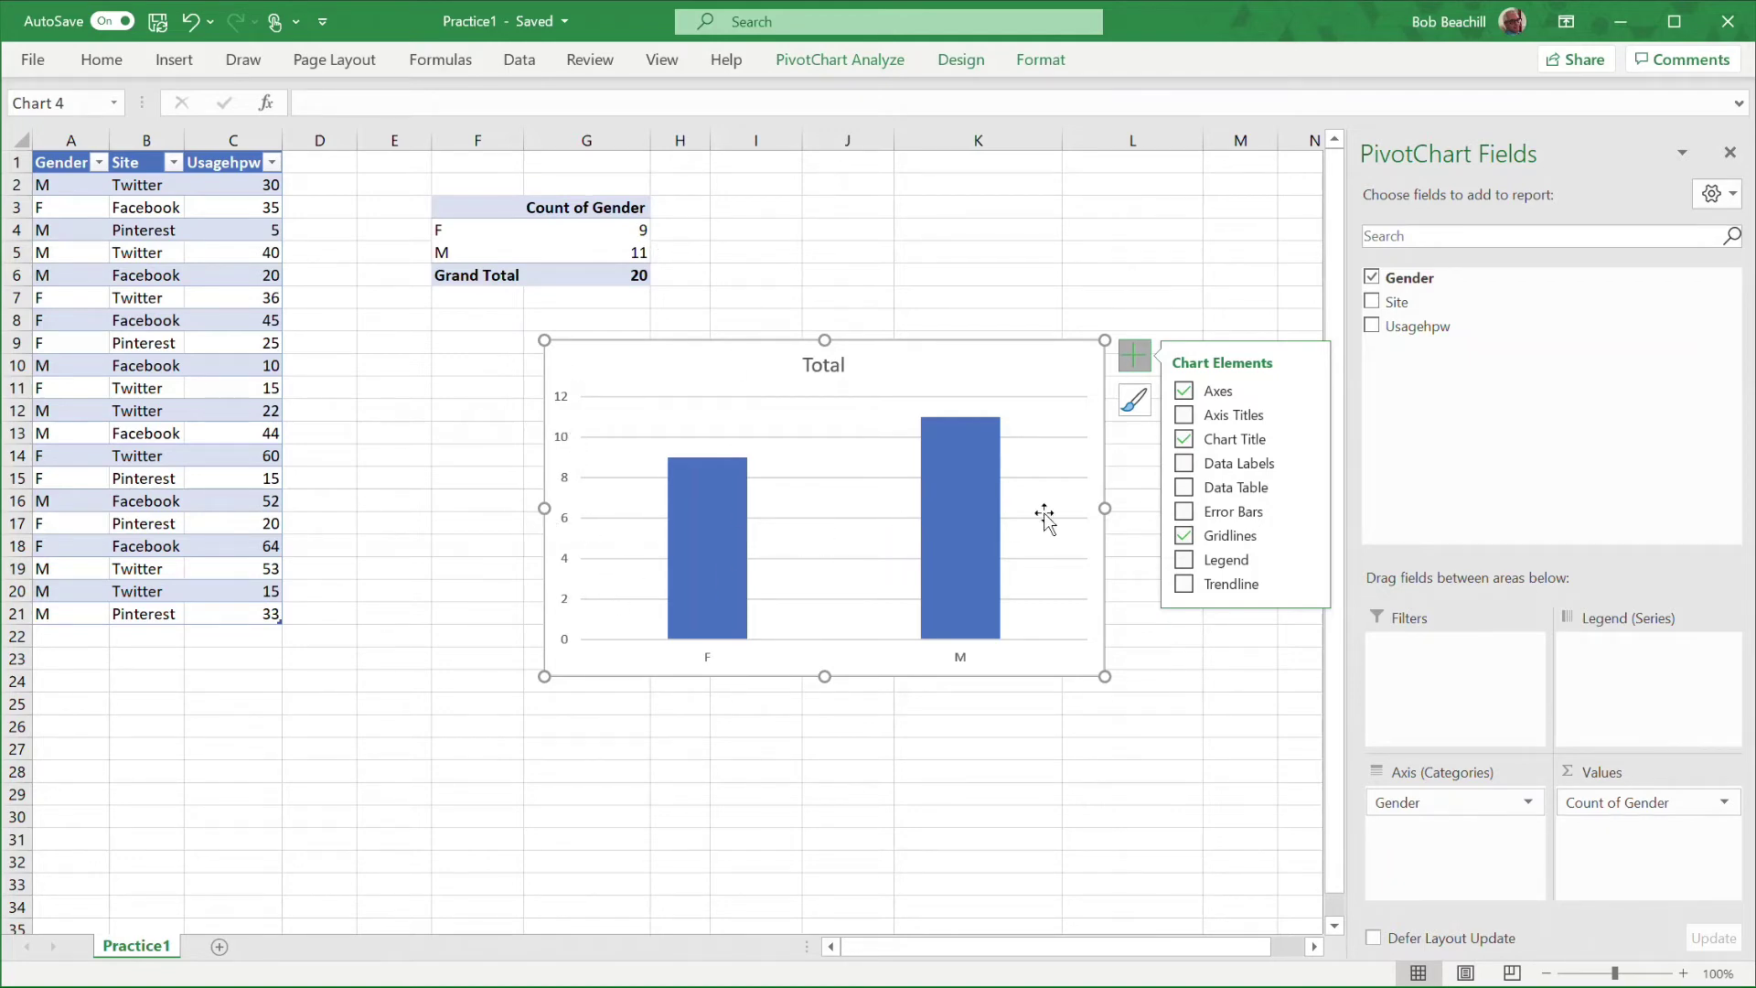
Delete the gender PivotChart from the Practice1 sheet
{"action": "left_click", "coordinate": [1131, 575]}
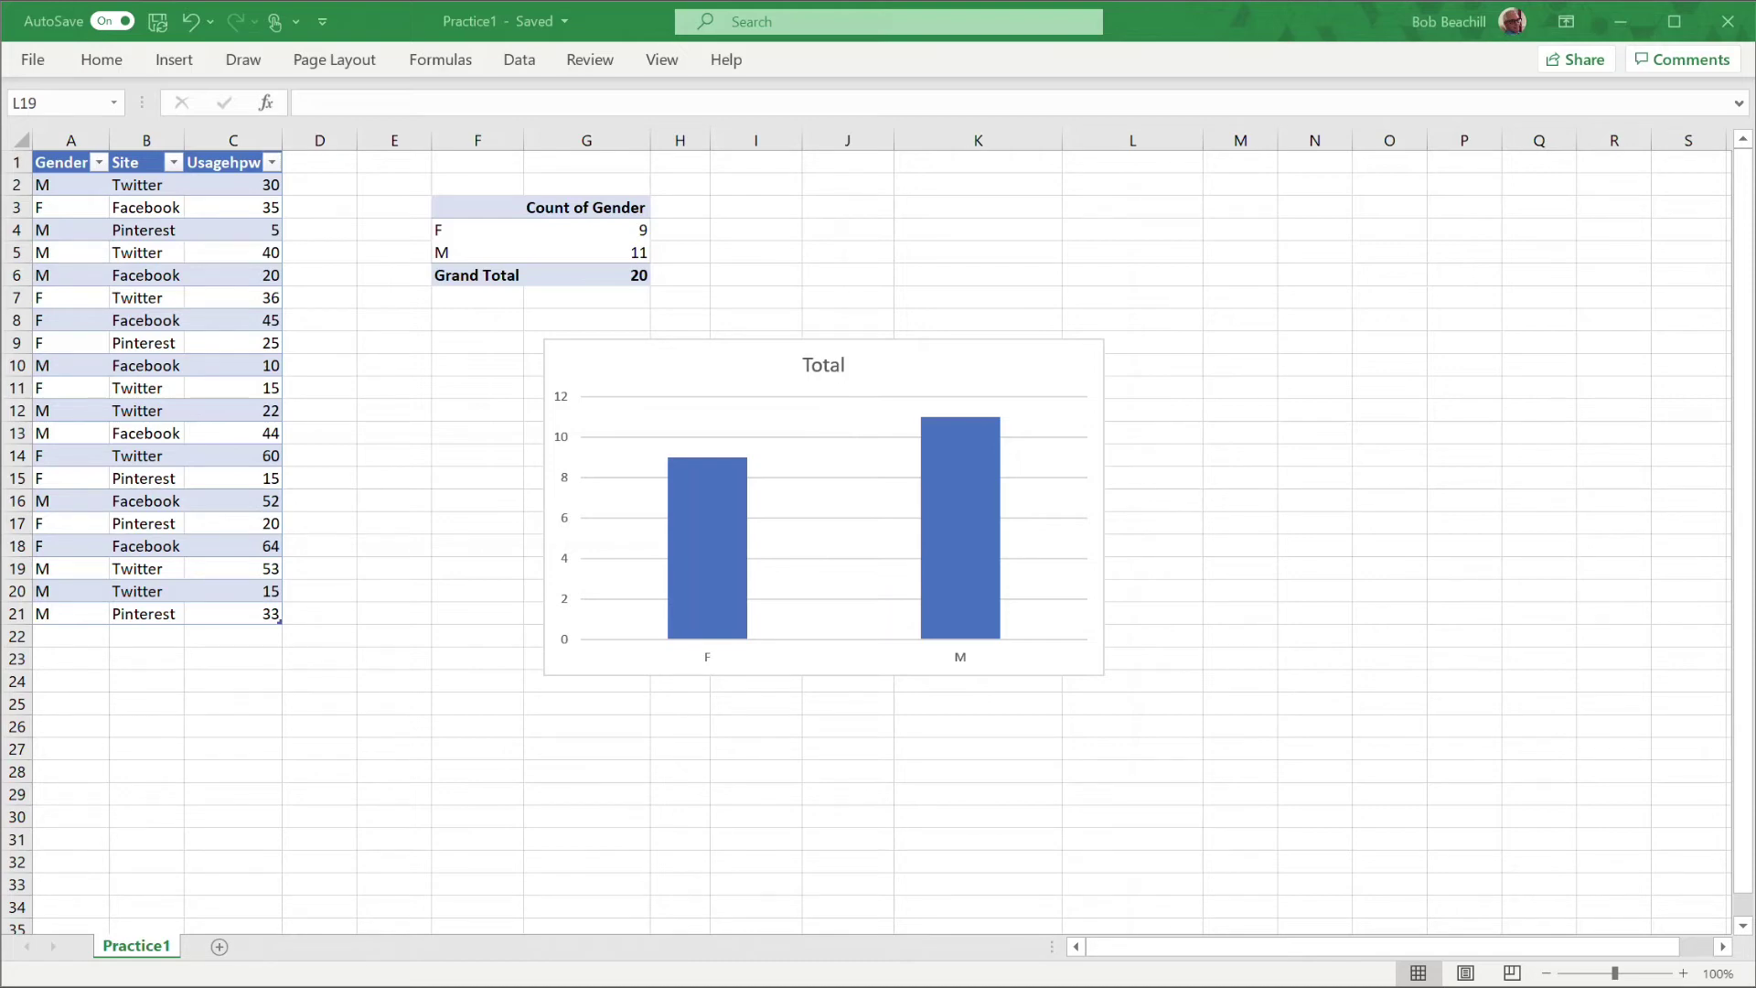
{"action": "left_click", "coordinate": [969, 360]}
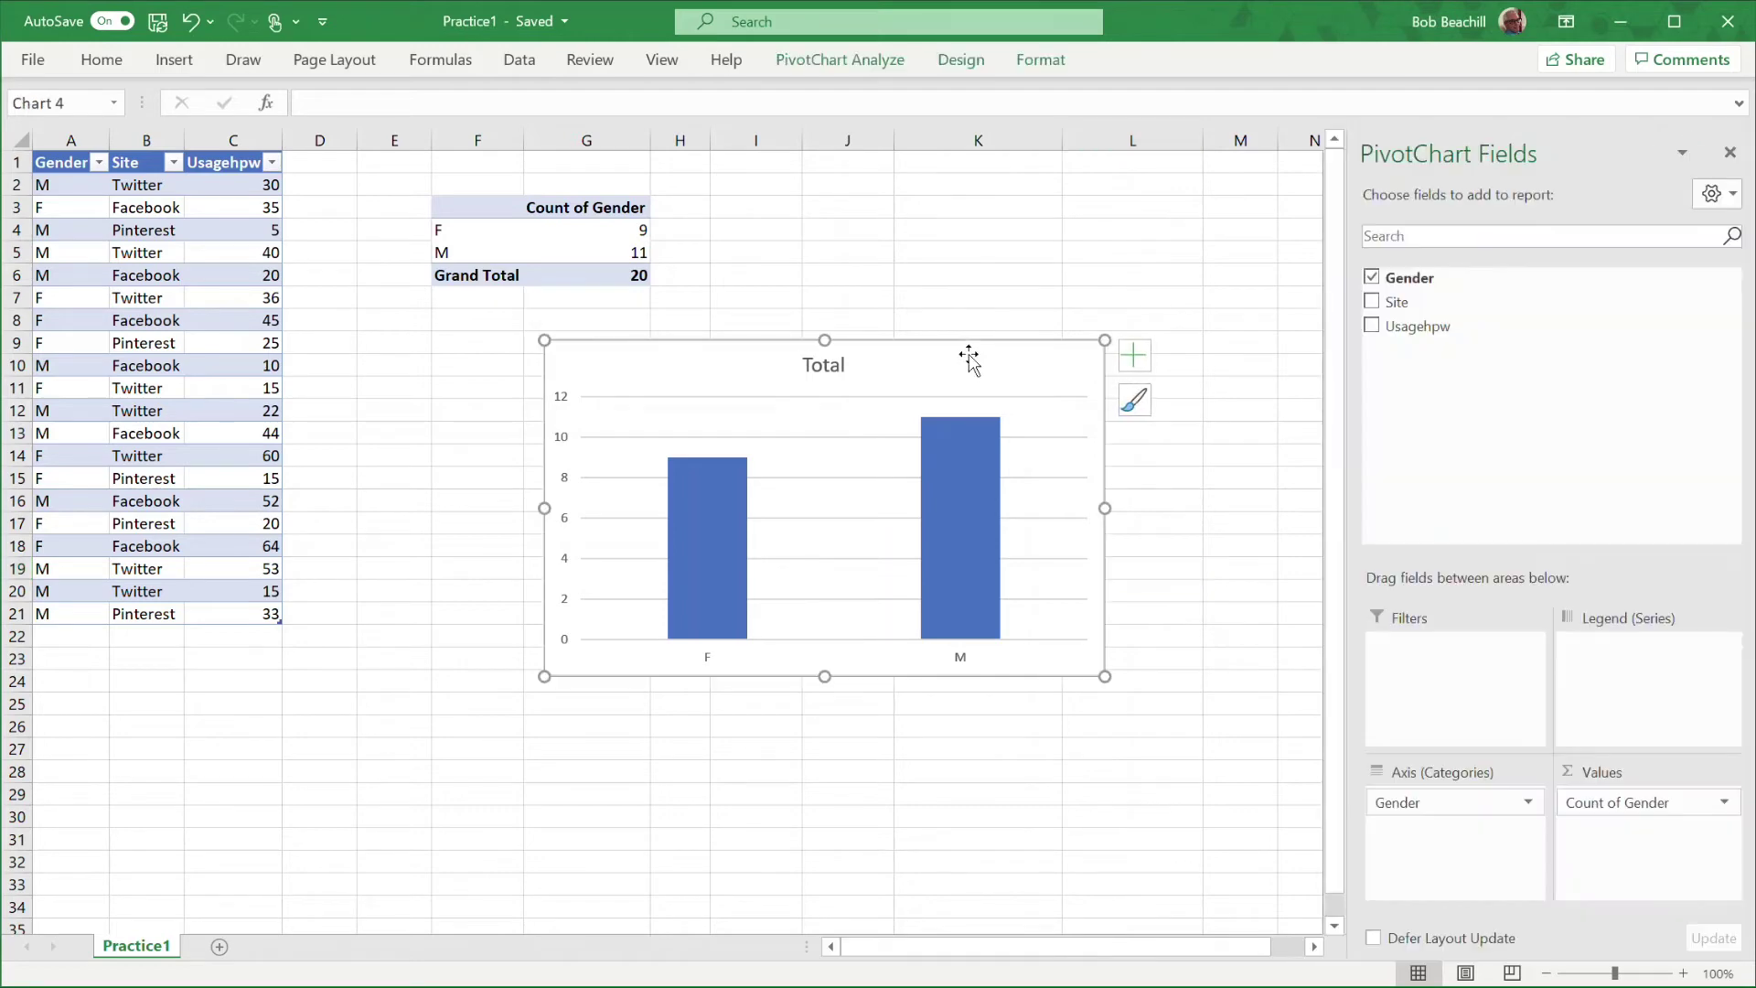
{"action": "key", "text": "Delete"}
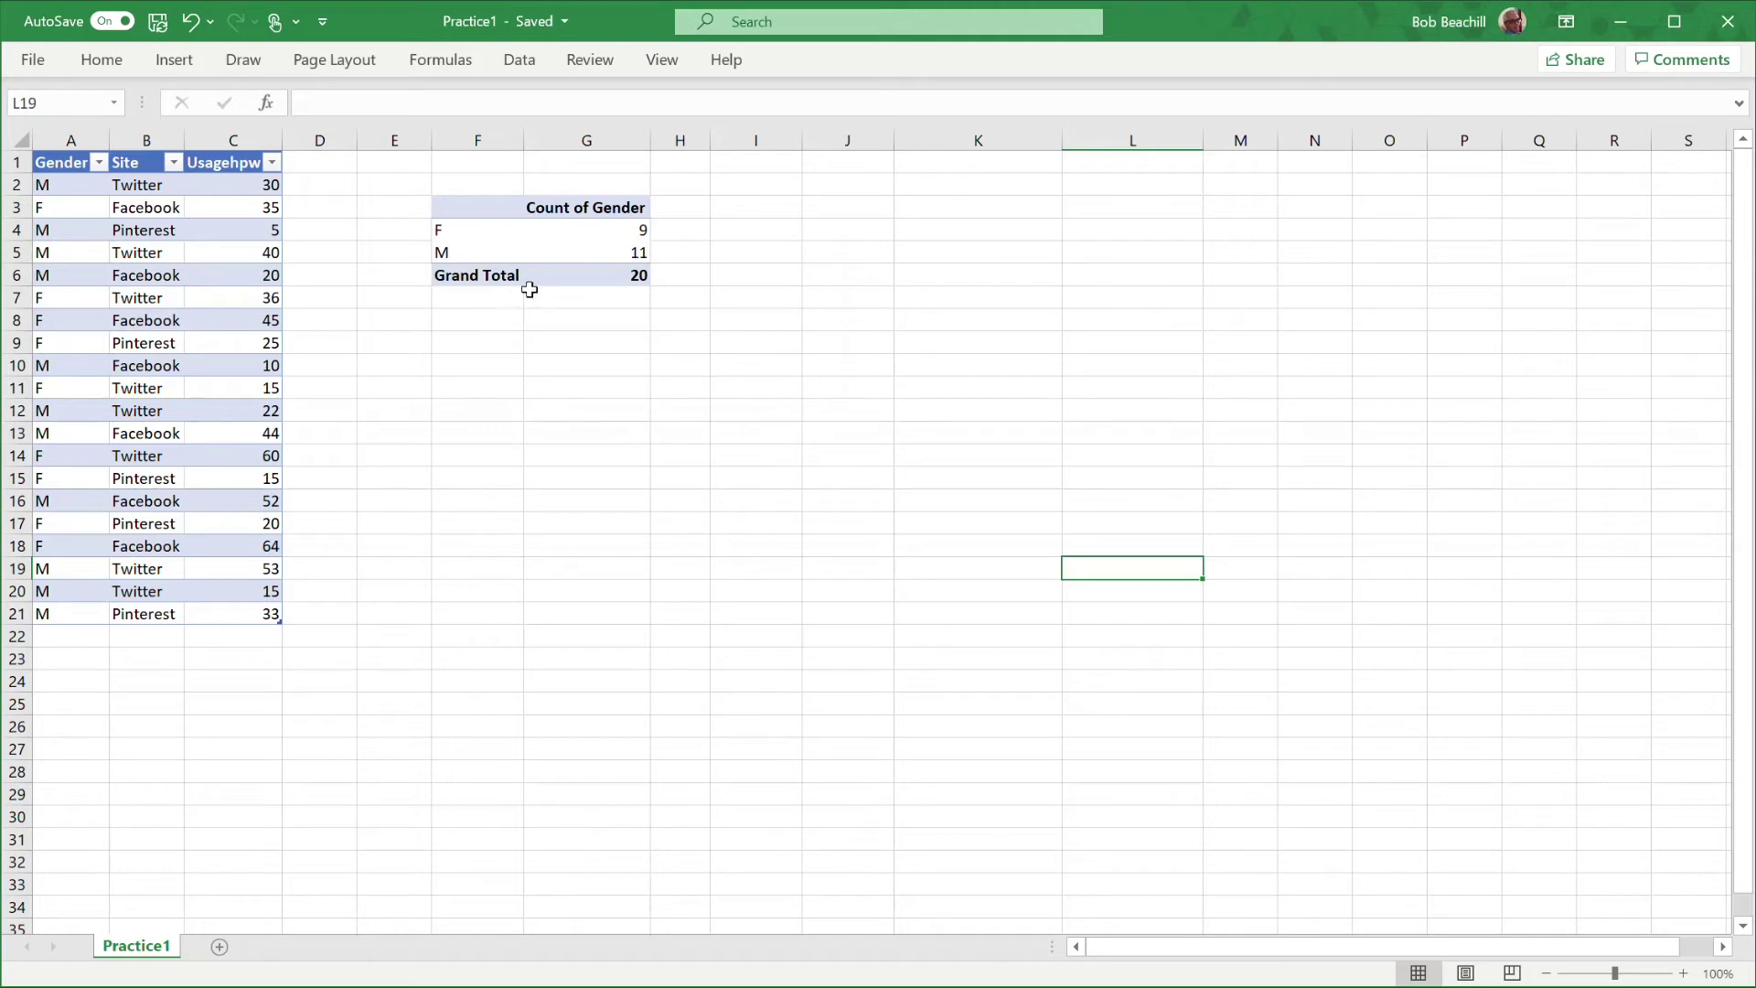
{"action": "left_click", "coordinate": [203, 274]}
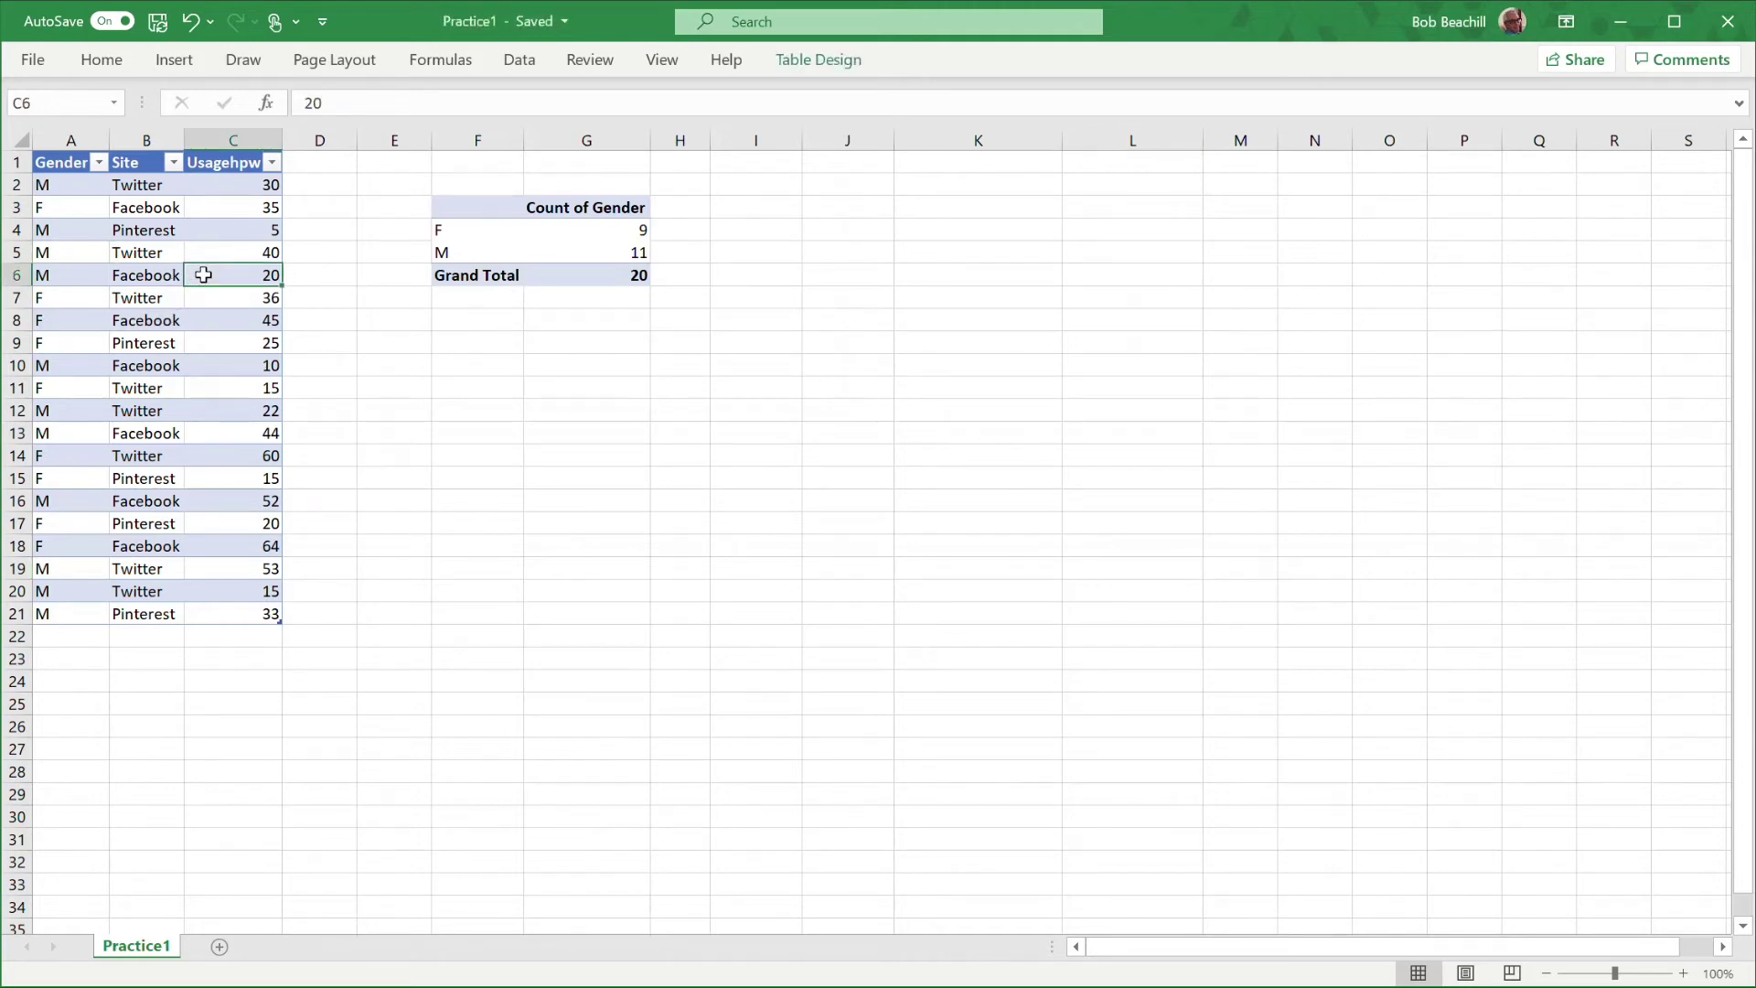
Insert a new PivotTable from the survey table at cell F10 on the existing worksheet
{"action": "left_click", "coordinate": [174, 60]}
{"action": "left_click", "coordinate": [41, 114]}
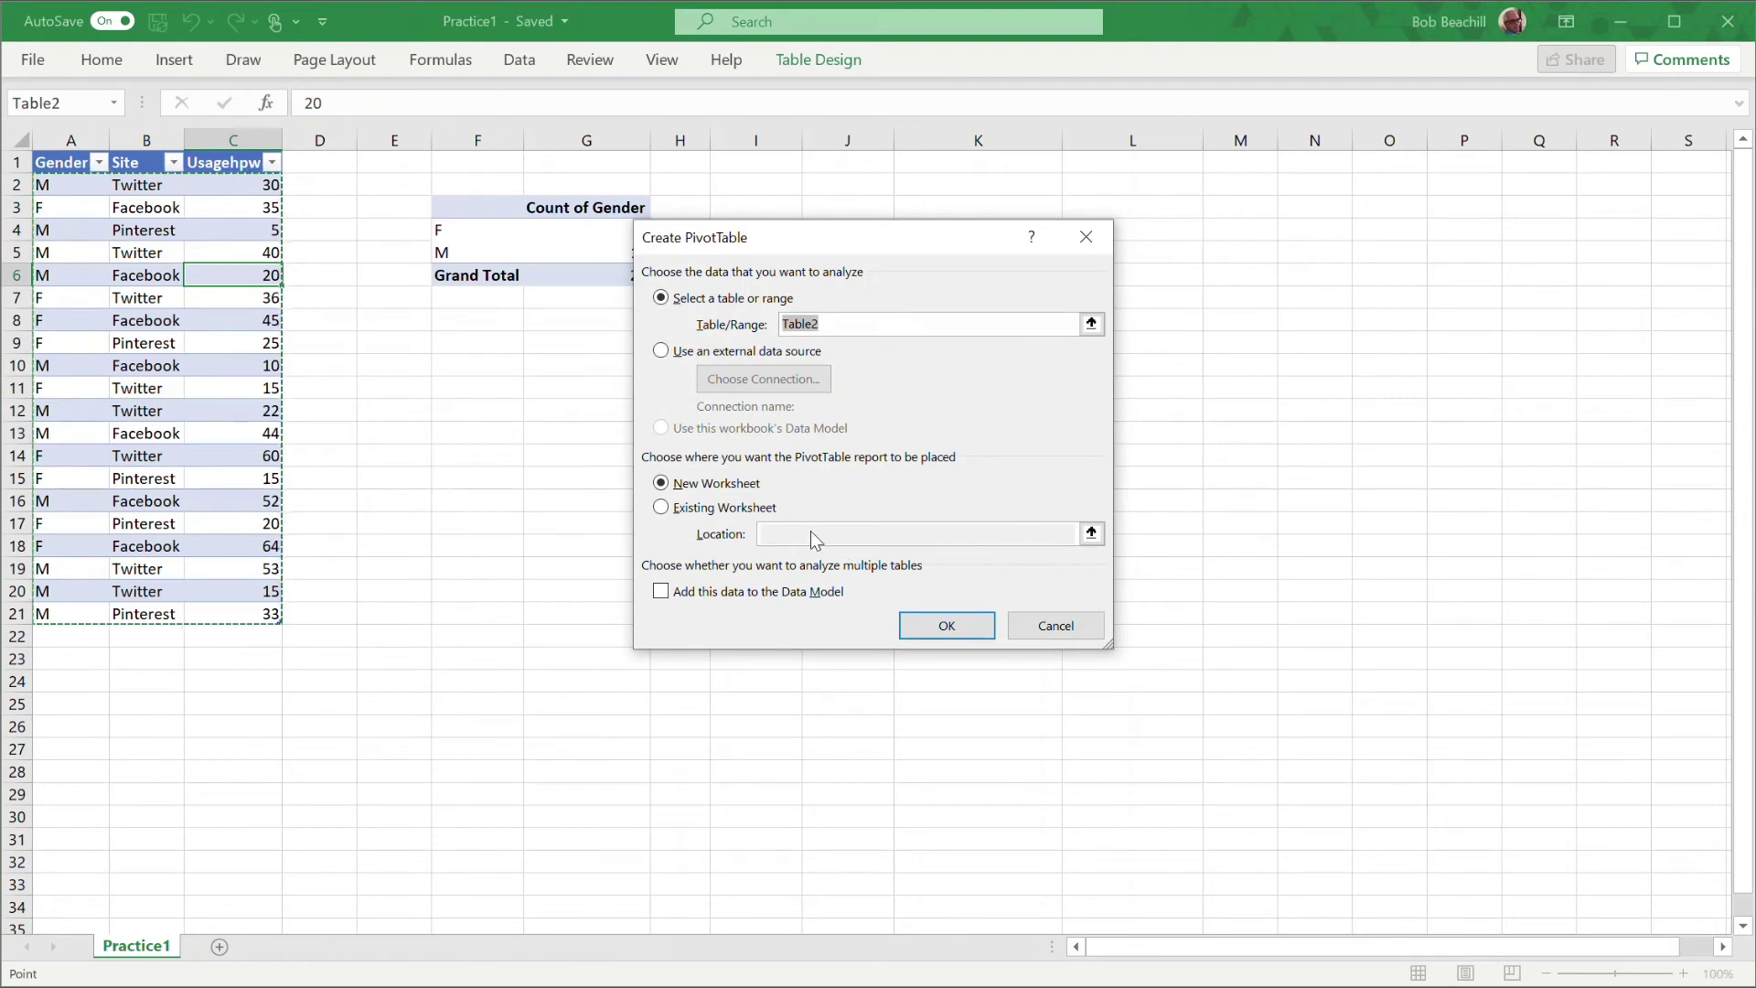
{"action": "left_click", "coordinate": [662, 508]}
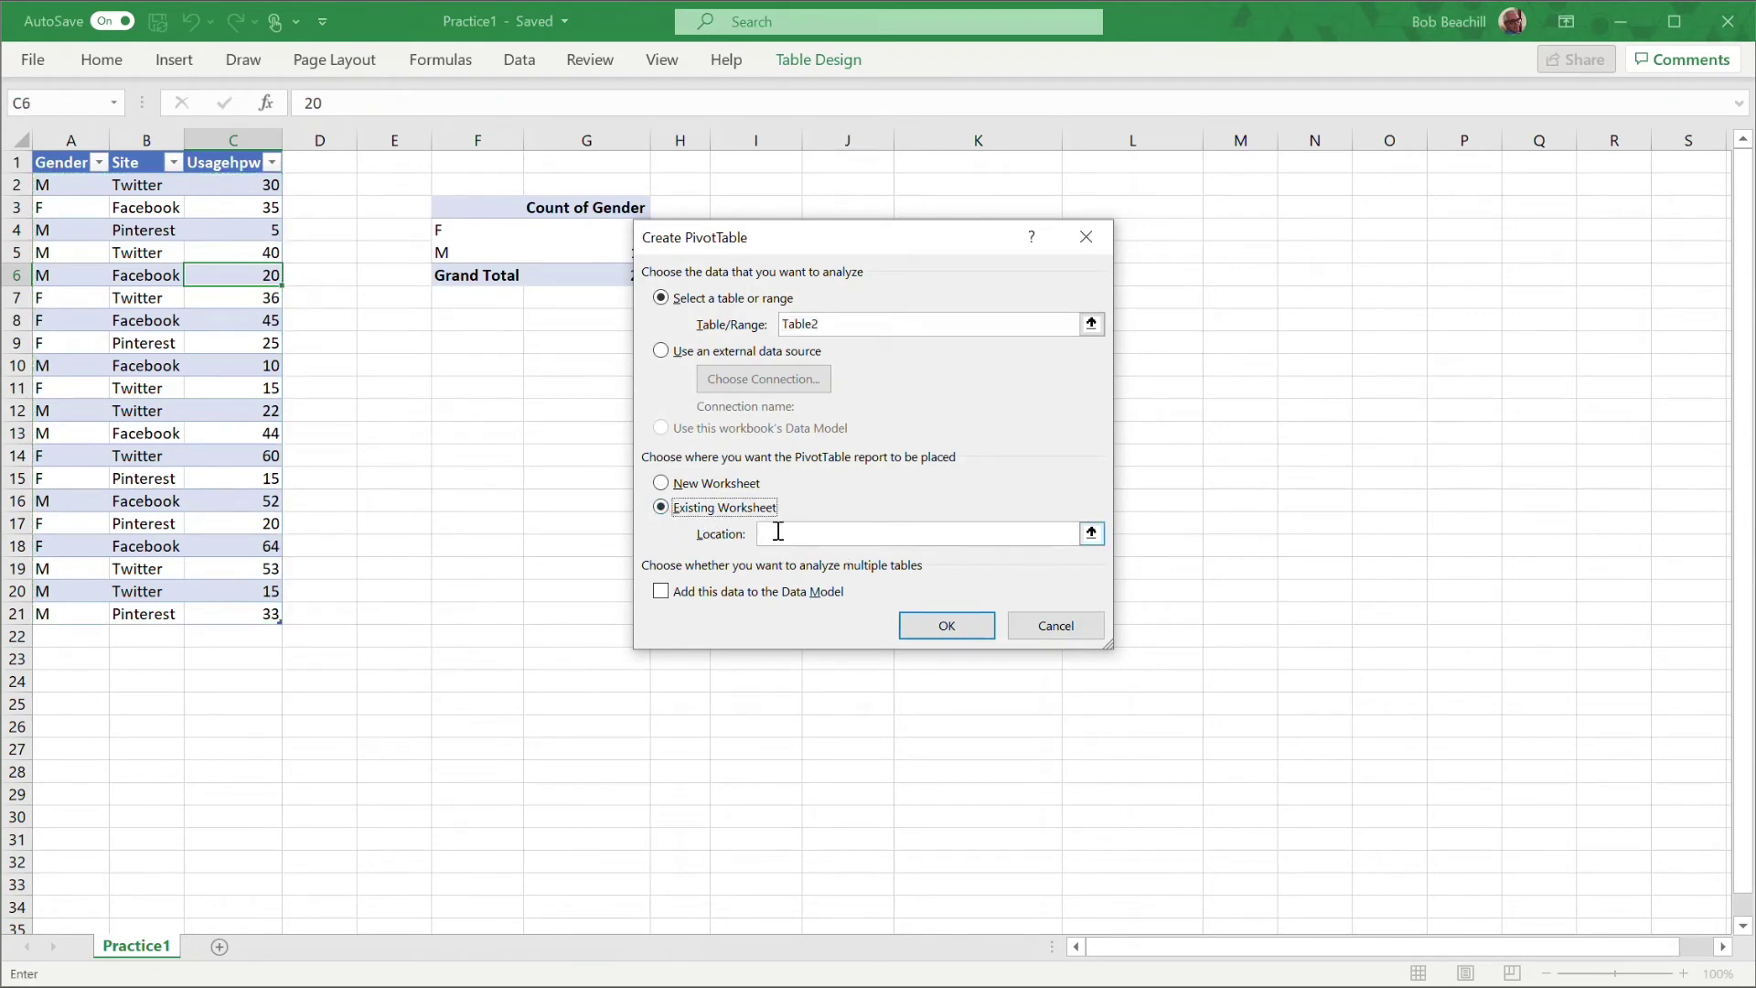
{"action": "left_click", "coordinate": [777, 531]}
{"action": "left_click", "coordinate": [470, 373]}
{"action": "left_click", "coordinate": [955, 625]}
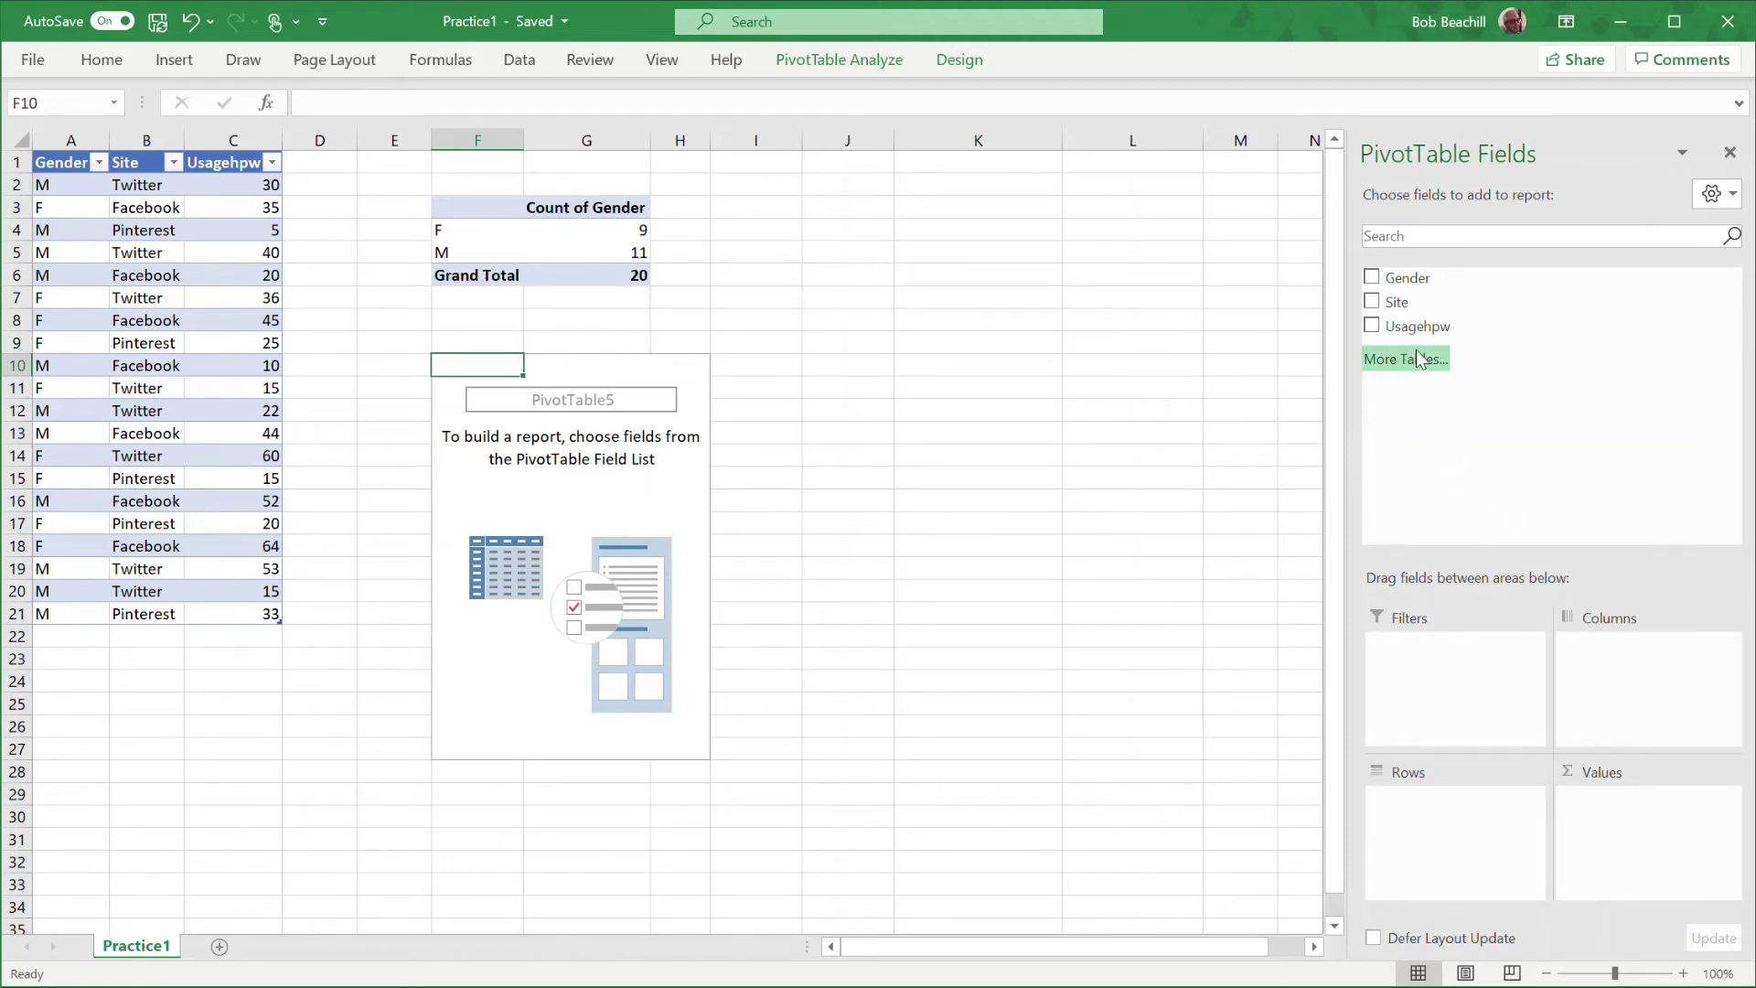
Lay out the pivot table with Site in Rows, Gender in Columns and Count of Gender in Values
{"action": "left_click_drag", "start_coordinate": [1397, 309], "coordinate": [1426, 823]}
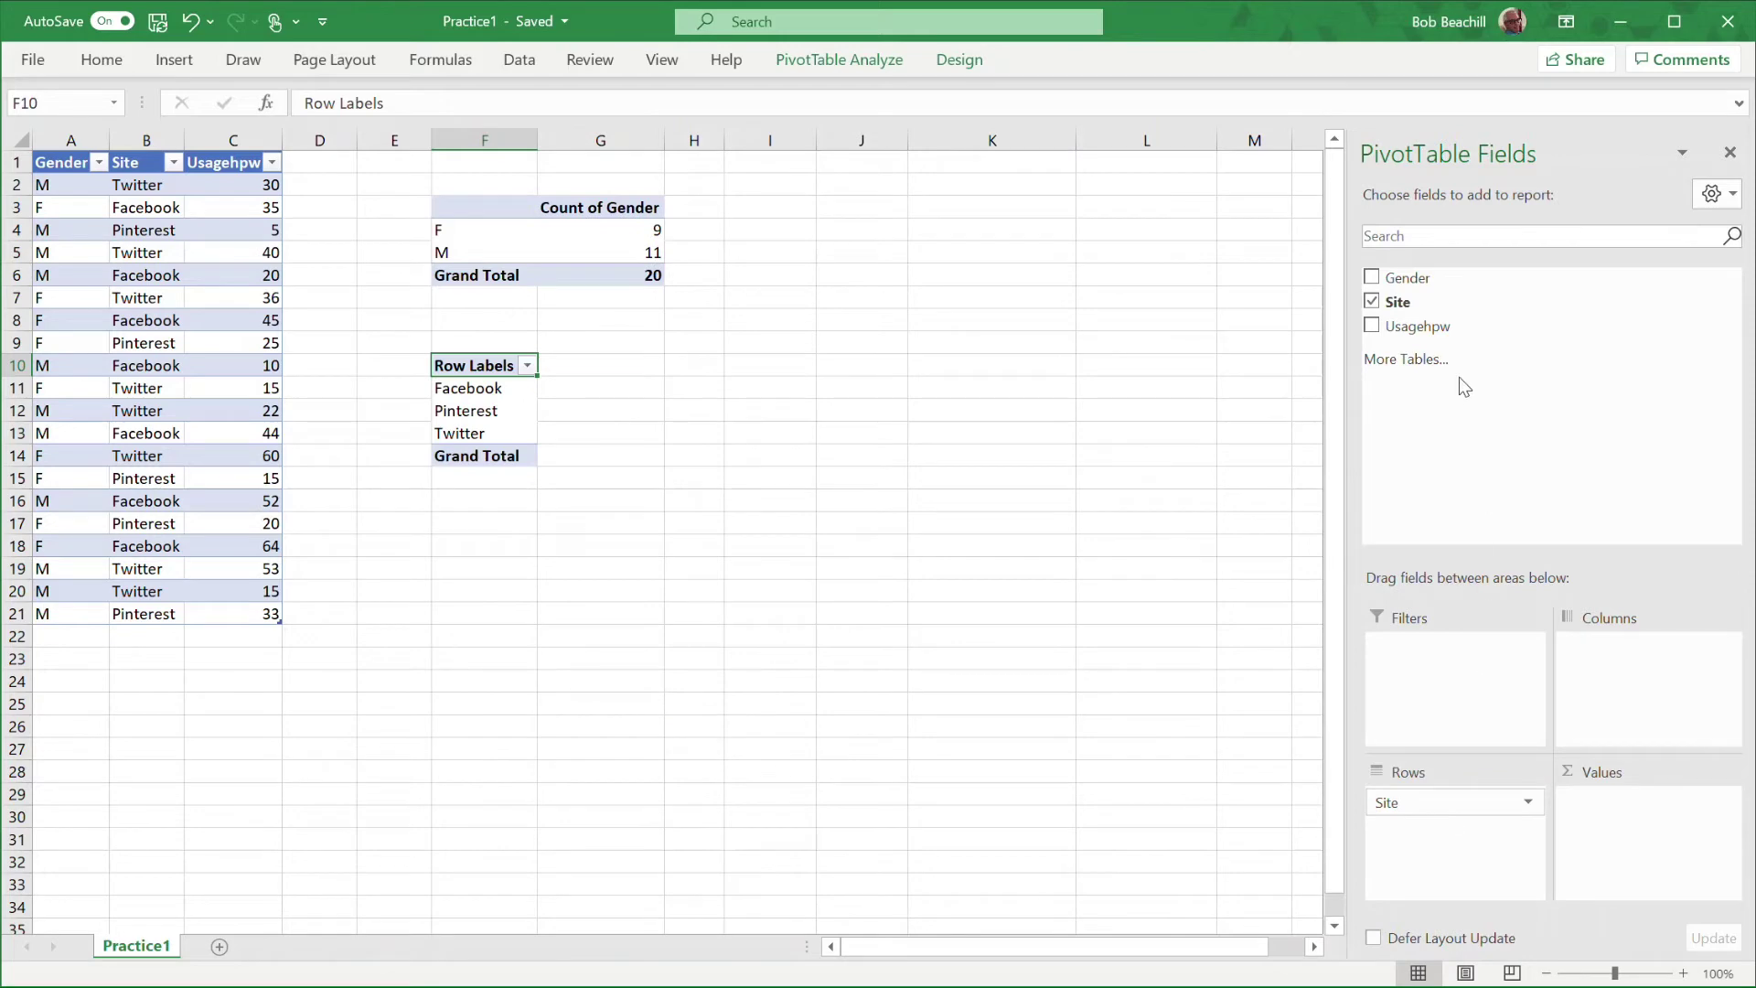
{"action": "left_click_drag", "start_coordinate": [1404, 277], "coordinate": [1617, 677]}
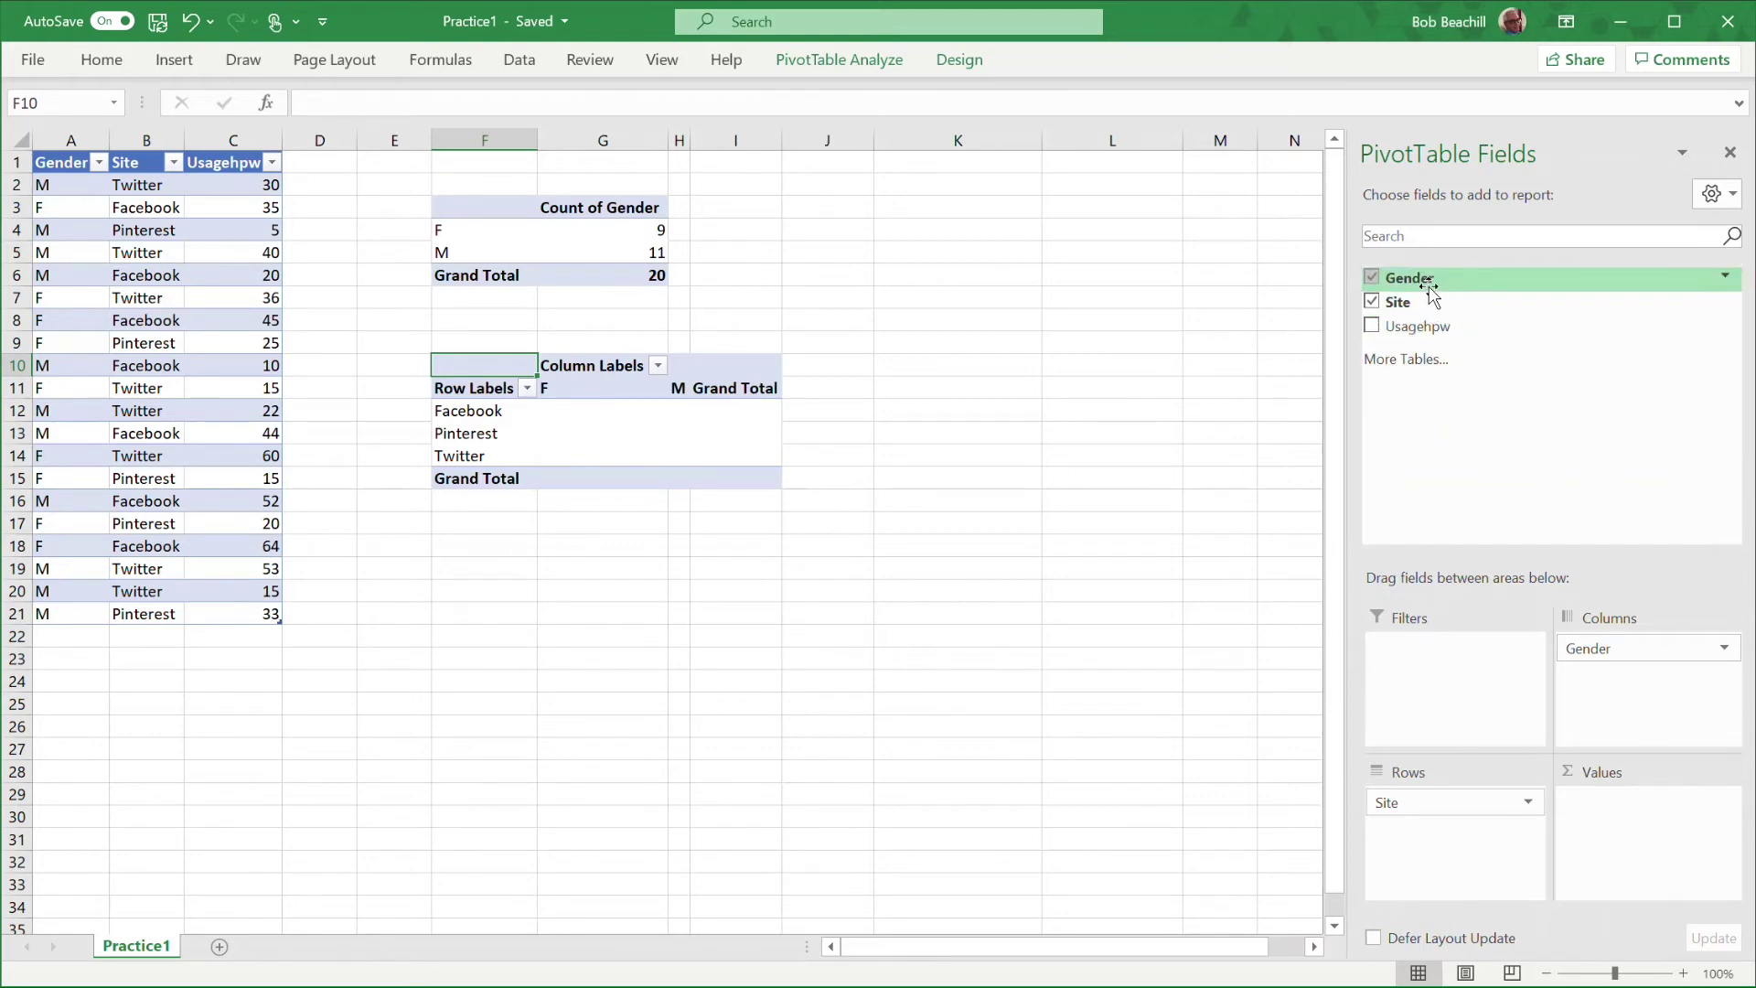
{"action": "left_click_drag", "start_coordinate": [1427, 291], "coordinate": [1617, 773]}
{"action": "left_click_drag", "start_coordinate": [1516, 336], "coordinate": [1623, 818]}
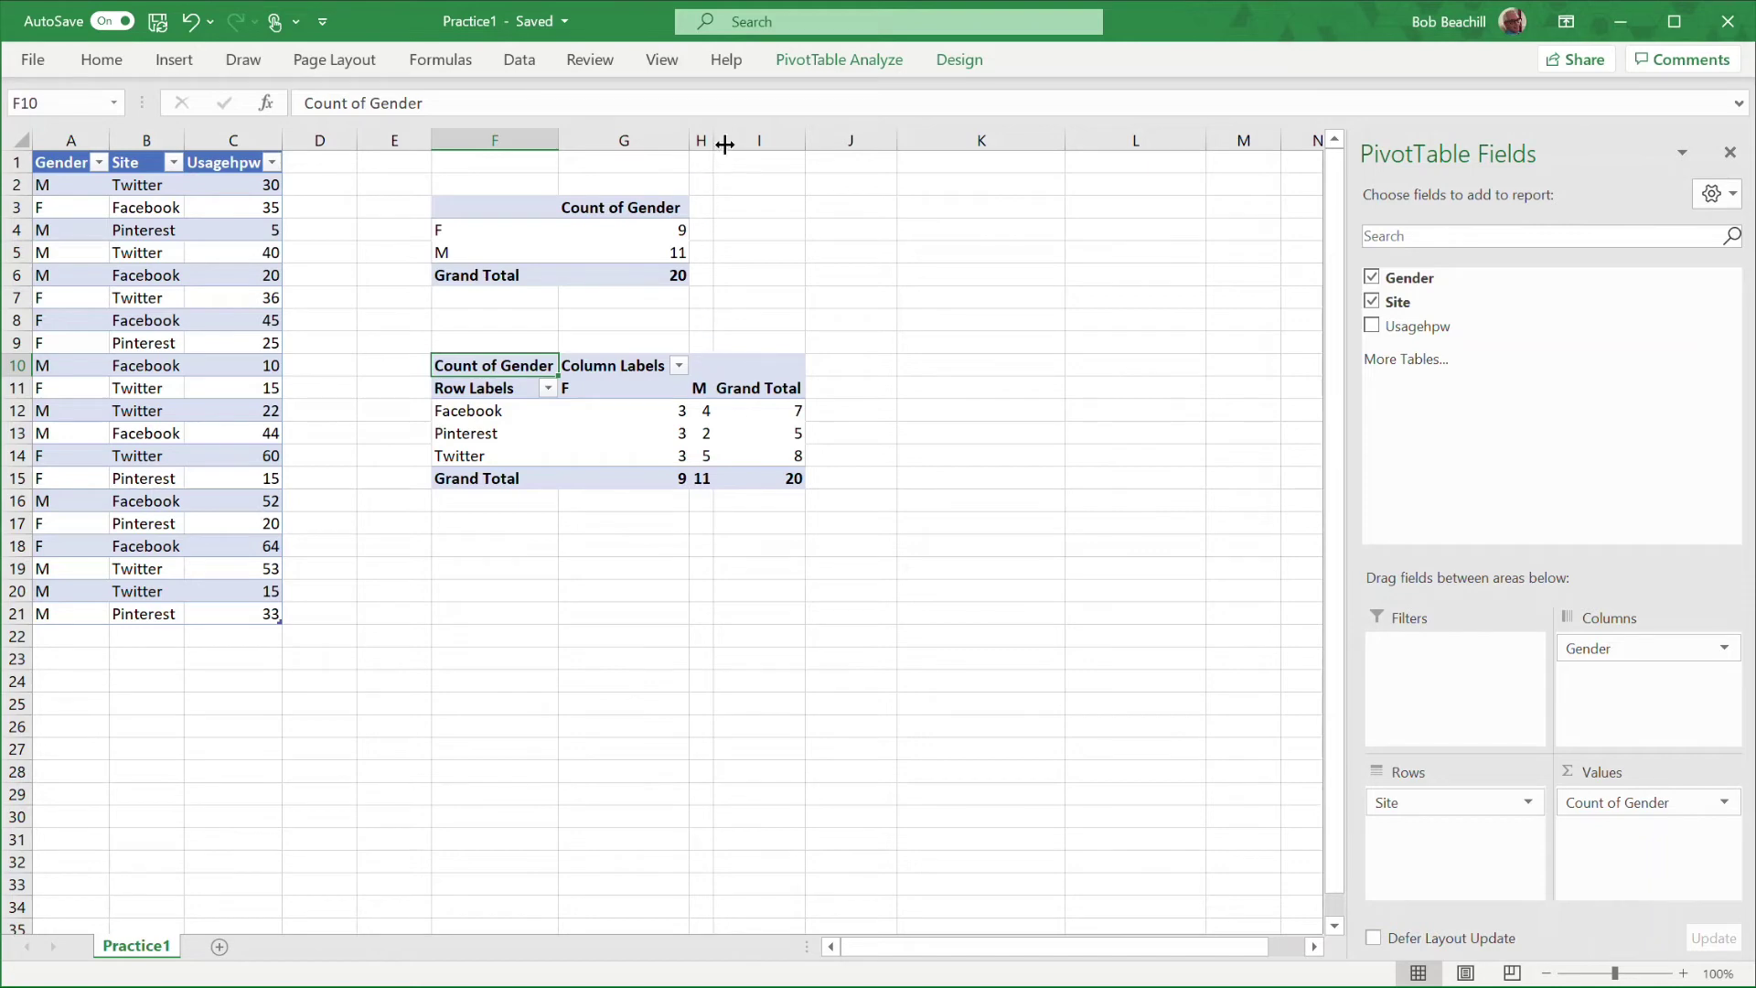
Widen column H in two passes so the Site-by-Gender counts display fully
{"action": "left_click_drag", "start_coordinate": [711, 142], "coordinate": [733, 142]}
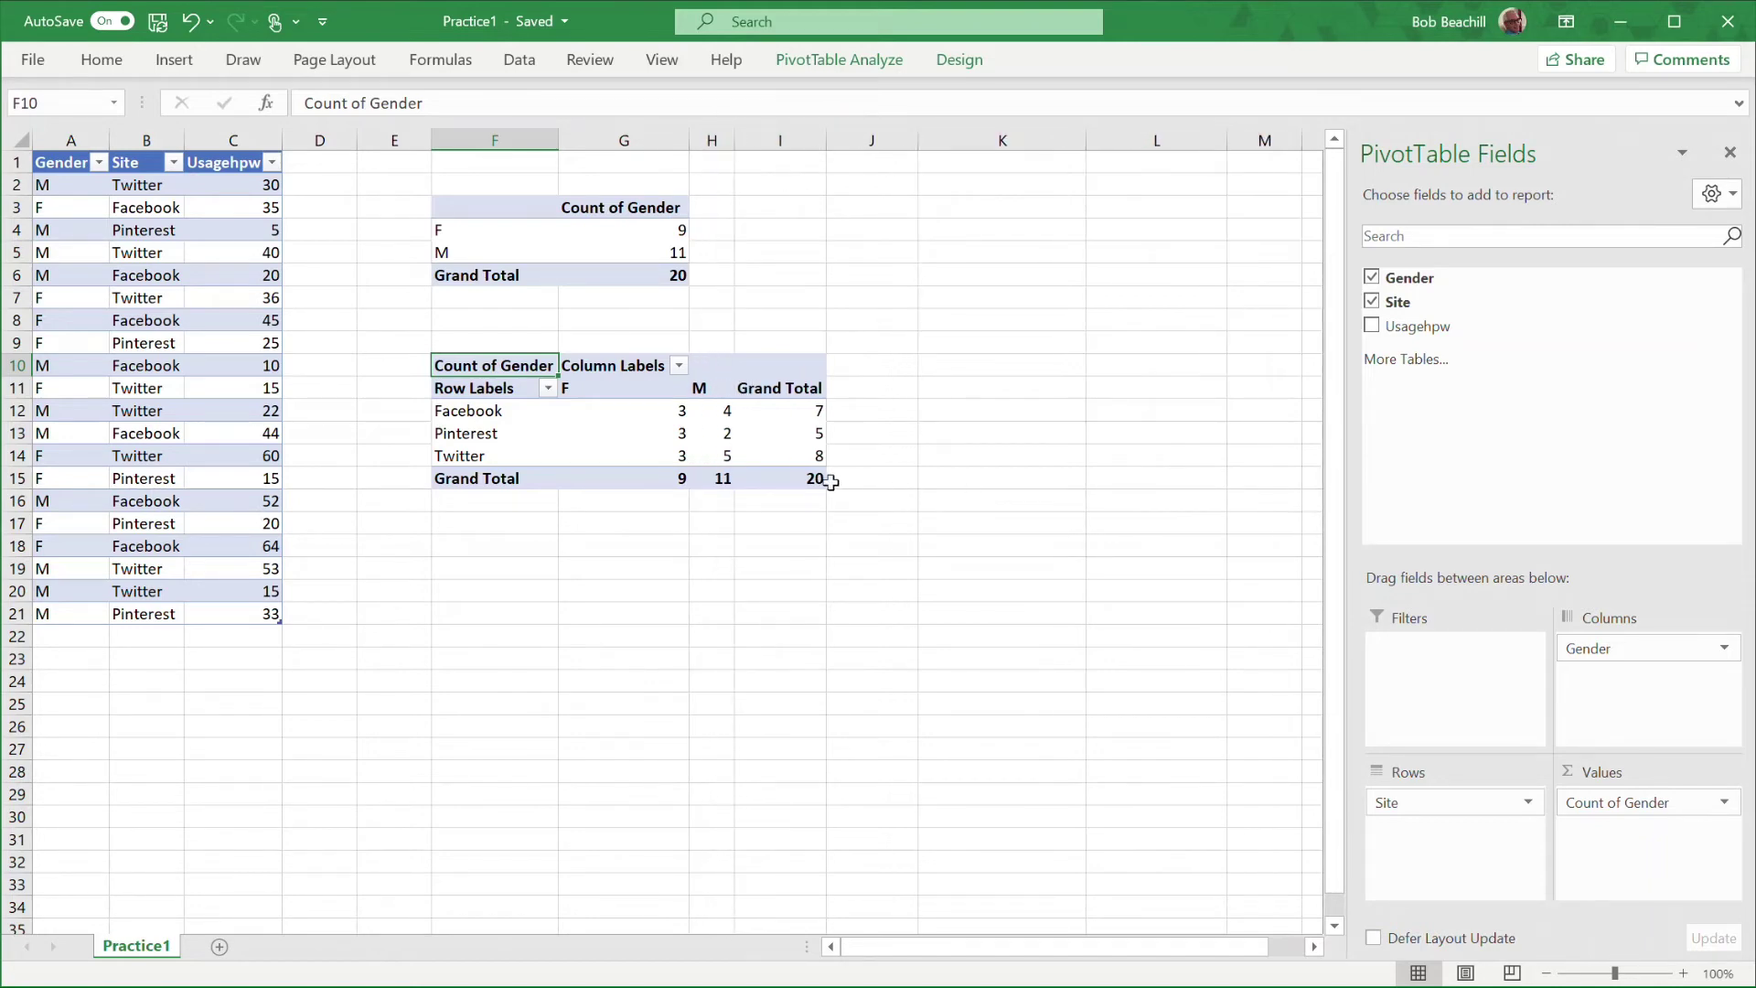
{"action": "mouse_move", "coordinate": [812, 481]}
{"action": "left_click_drag", "start_coordinate": [737, 140], "coordinate": [758, 140]}
{"action": "mouse_move", "coordinate": [739, 412]}
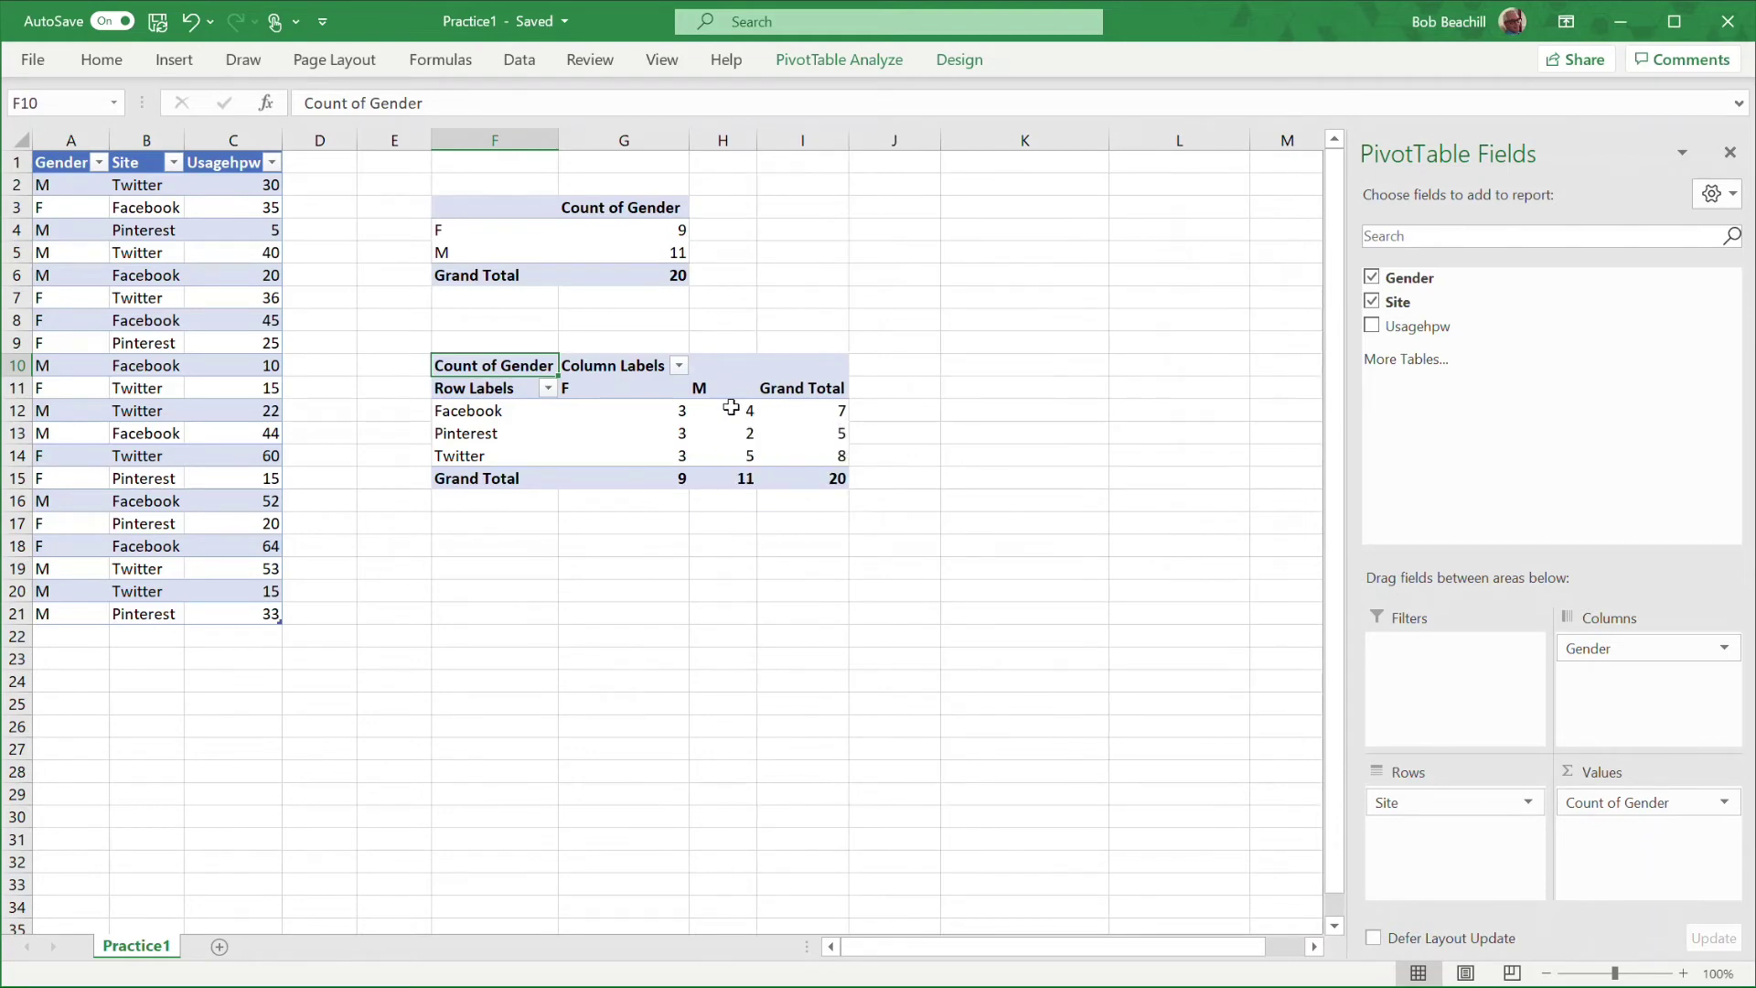
{"action": "mouse_move", "coordinate": [682, 457]}
{"action": "mouse_move", "coordinate": [485, 453]}
Turn off the pivot table's Field Headers and retype the Count of Gender heading at F10 as Count
{"action": "left_click", "coordinate": [831, 57]}
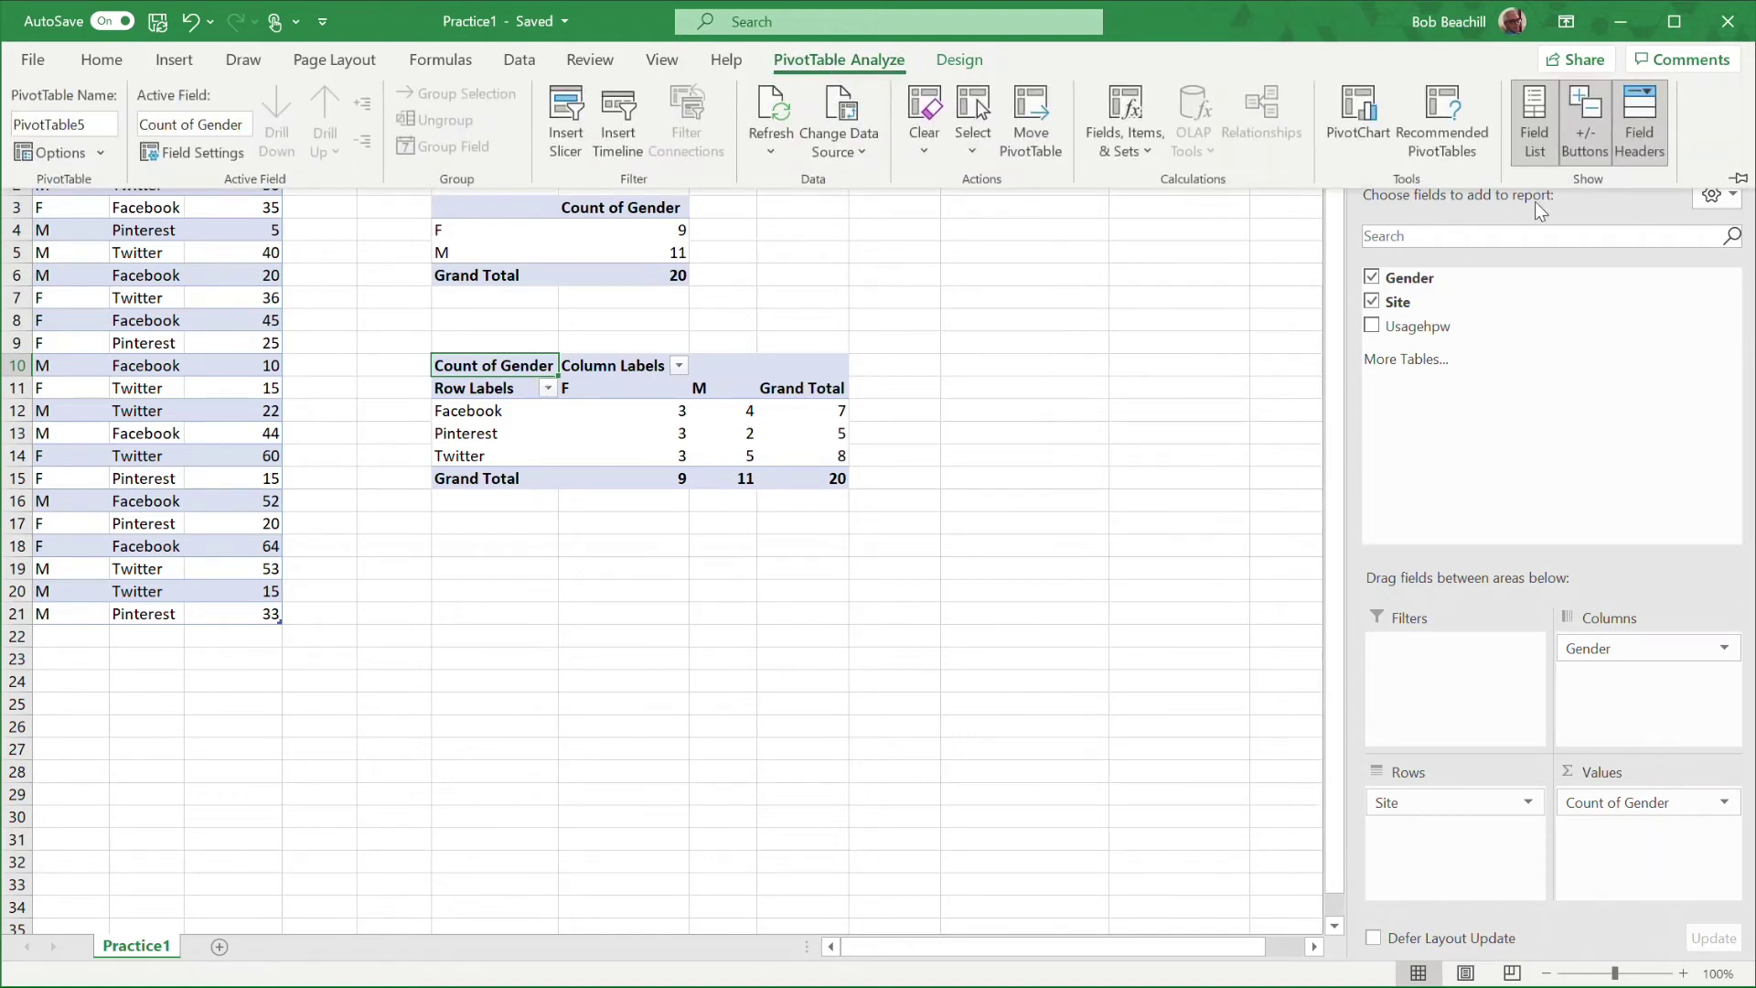
{"action": "left_click", "coordinate": [1639, 127]}
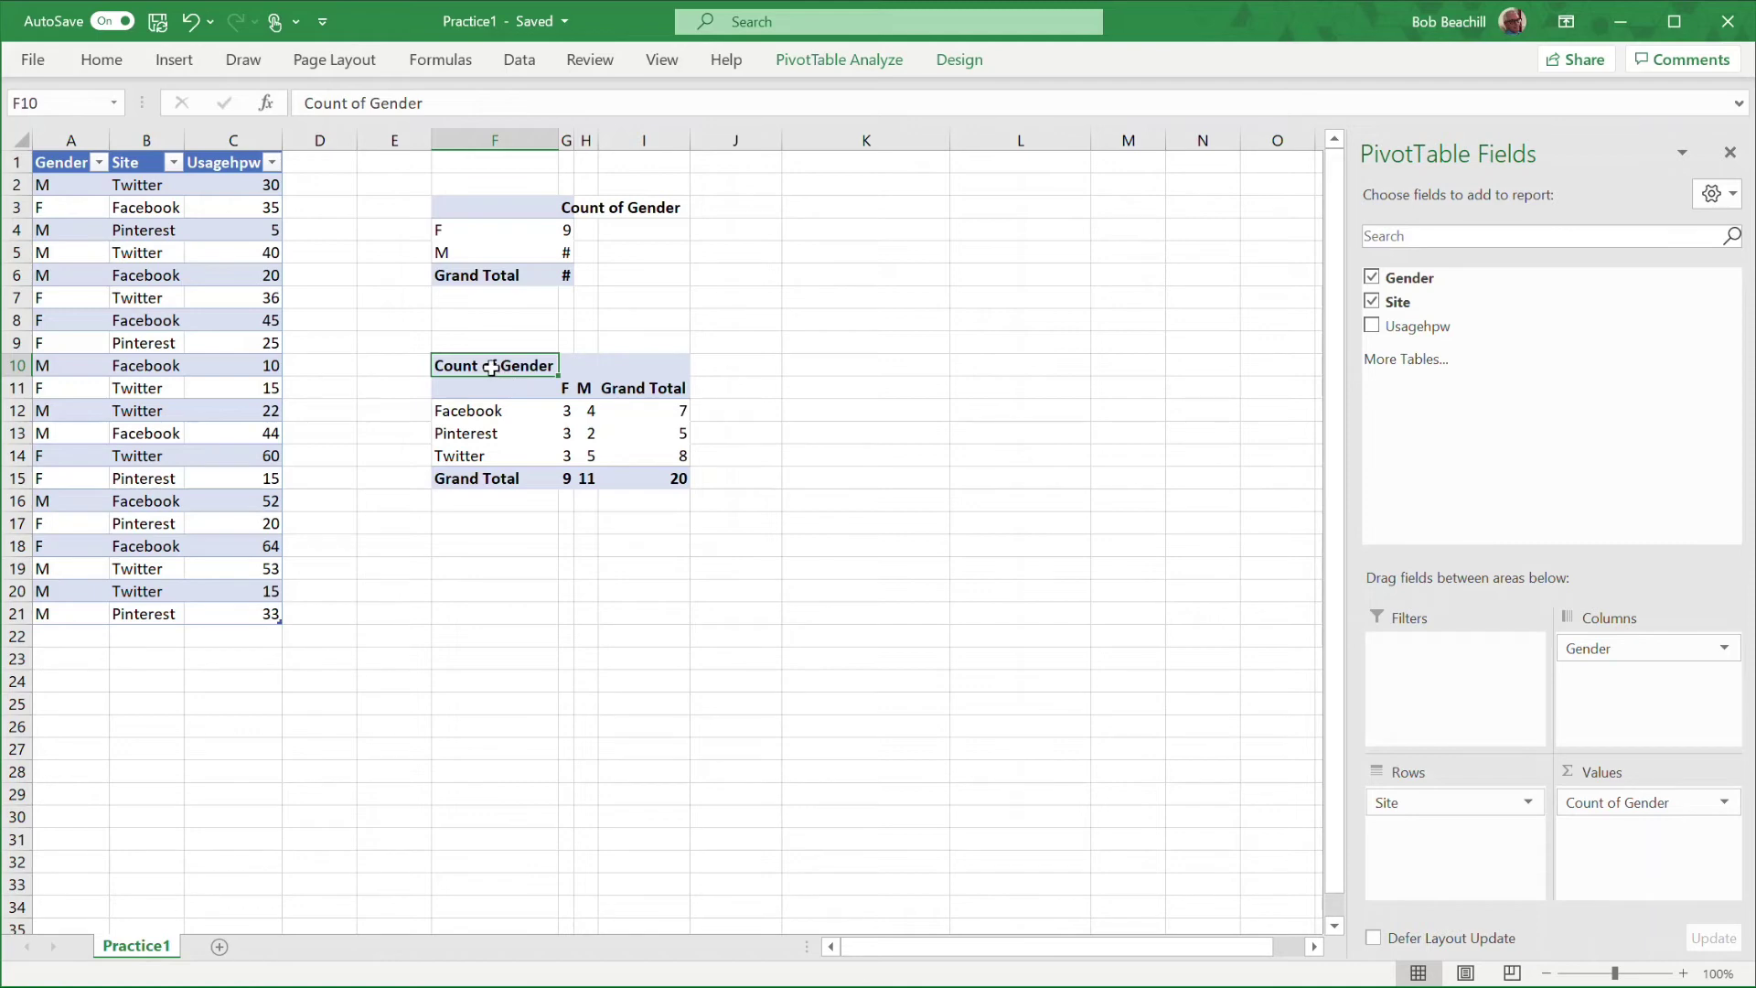
{"action": "double_click", "coordinate": [464, 363]}
{"action": "double_click", "coordinate": [466, 364]}
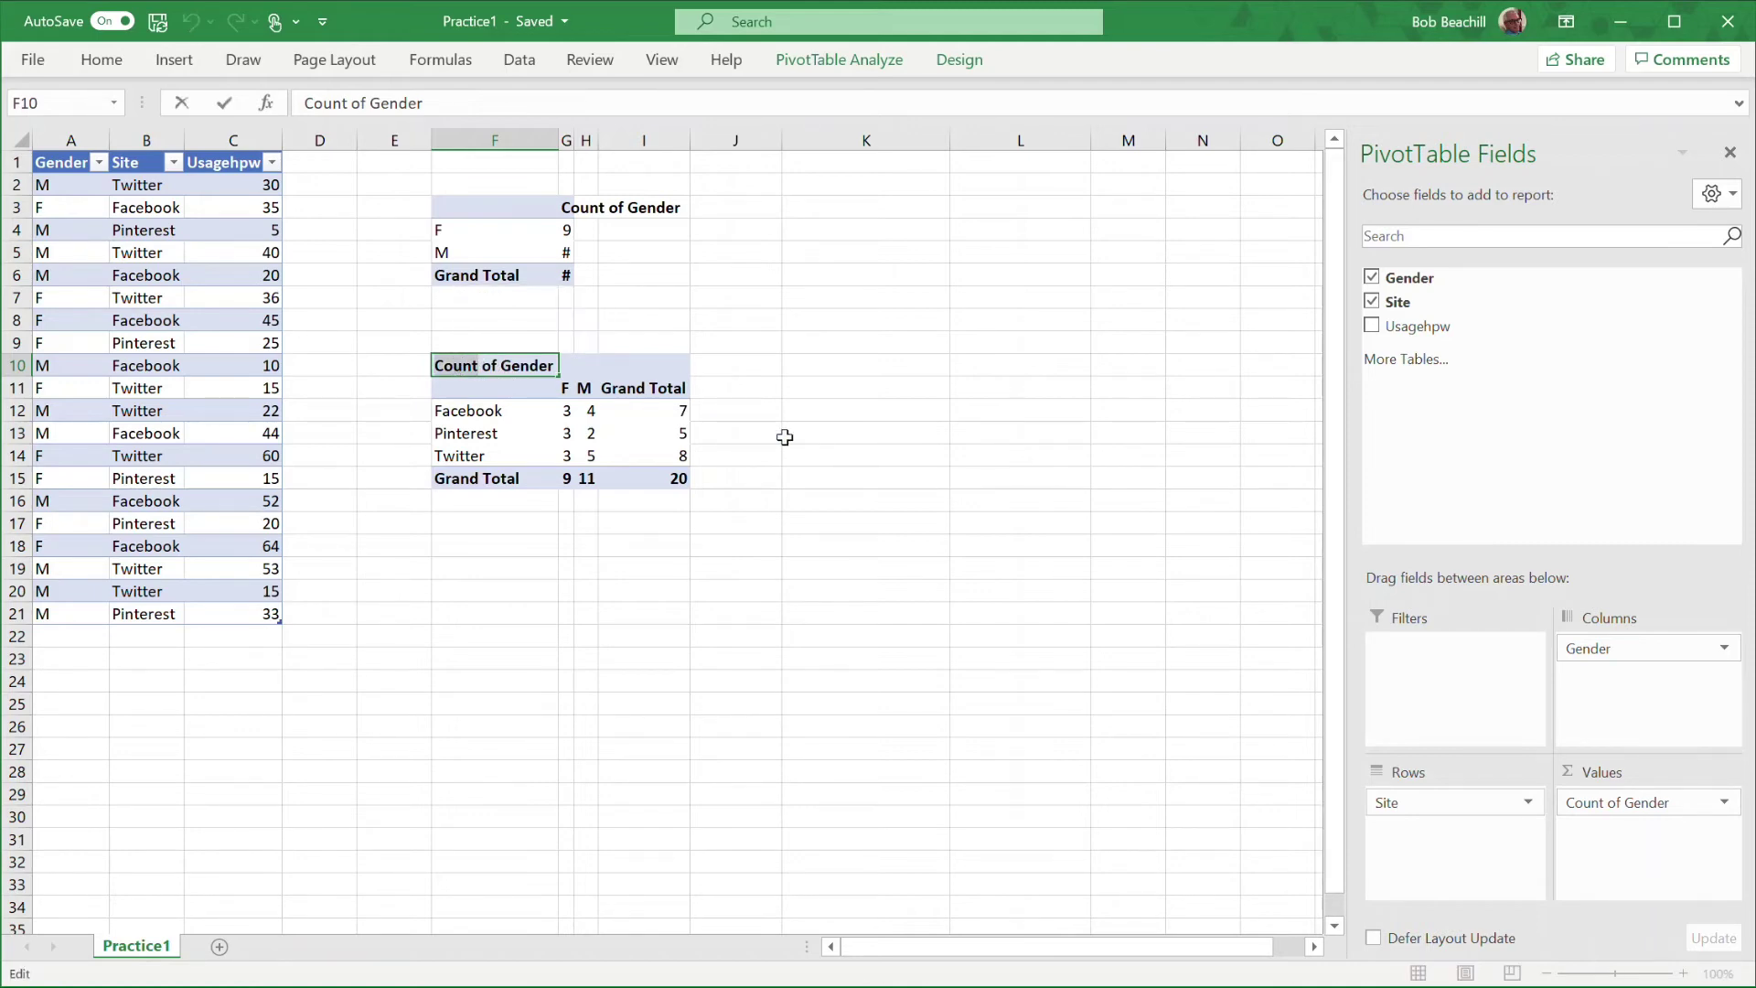
{"action": "key", "text": "Right"}
{"action": "key", "text": "Right"}
{"action": "key", "text": "Right"}
{"action": "key", "text": "shift+Home"}
{"action": "type", "text": "Count"}
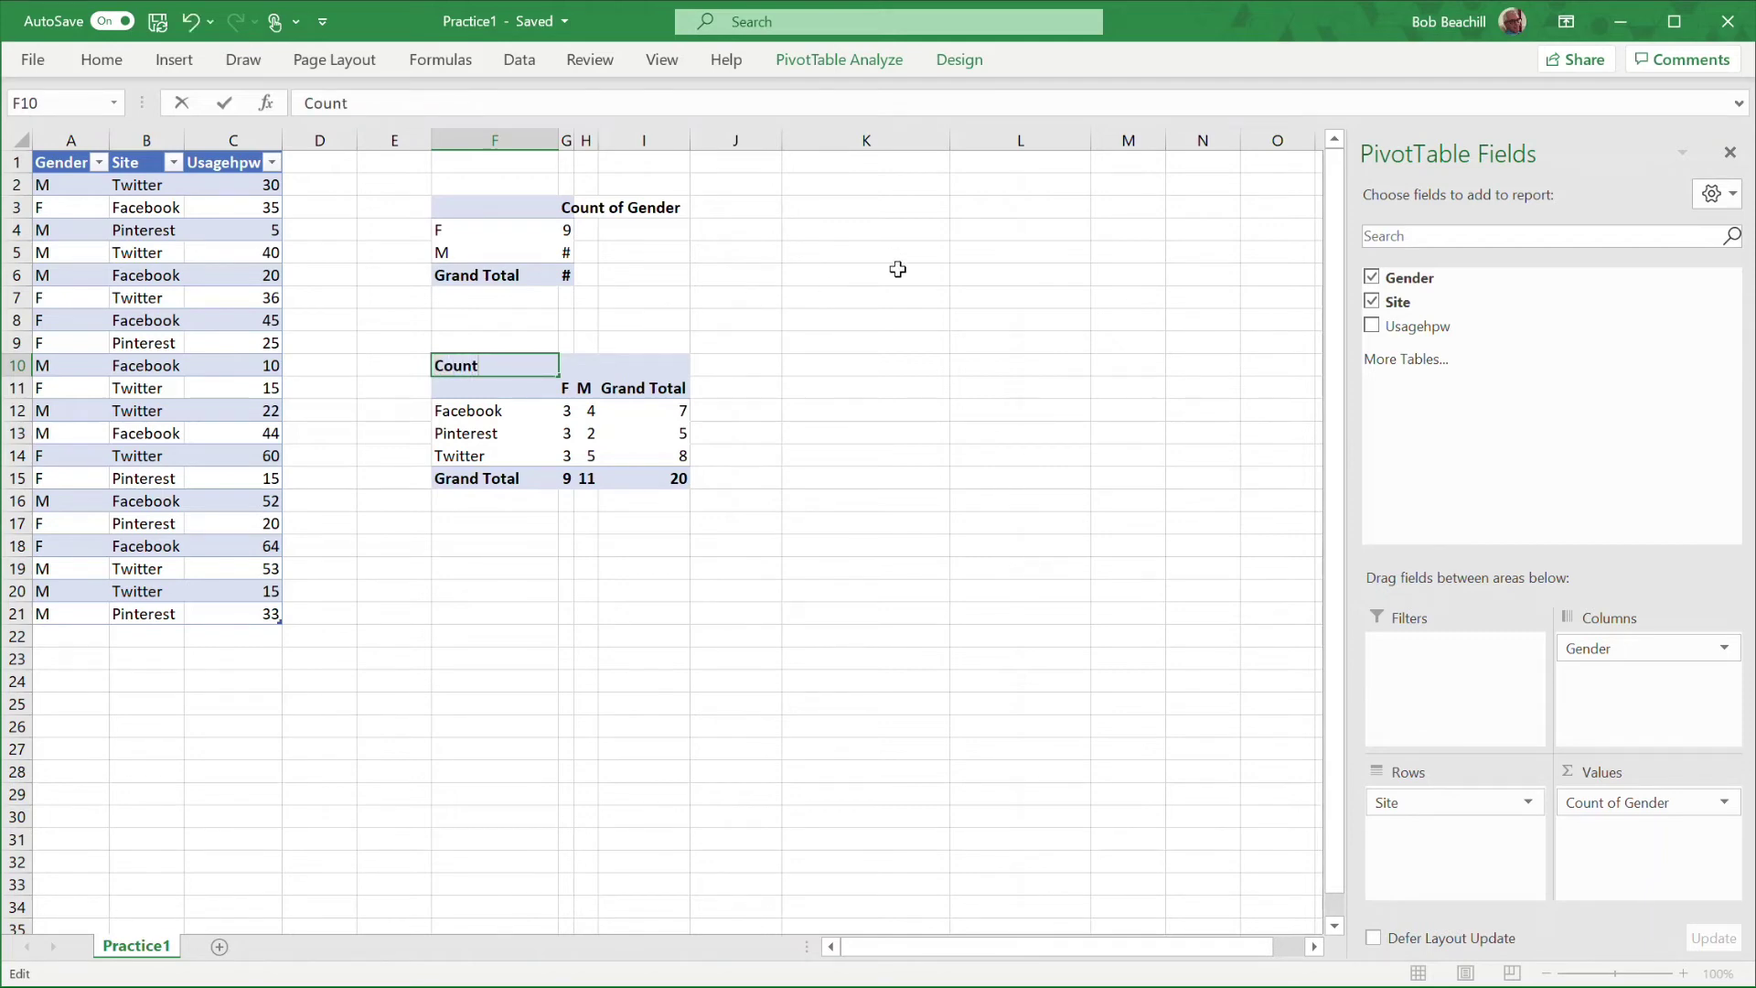
Commit the Count heading, adjust columns G and H, and reselect the Site-by-Gender pivot table
{"action": "left_click", "coordinate": [896, 271]}
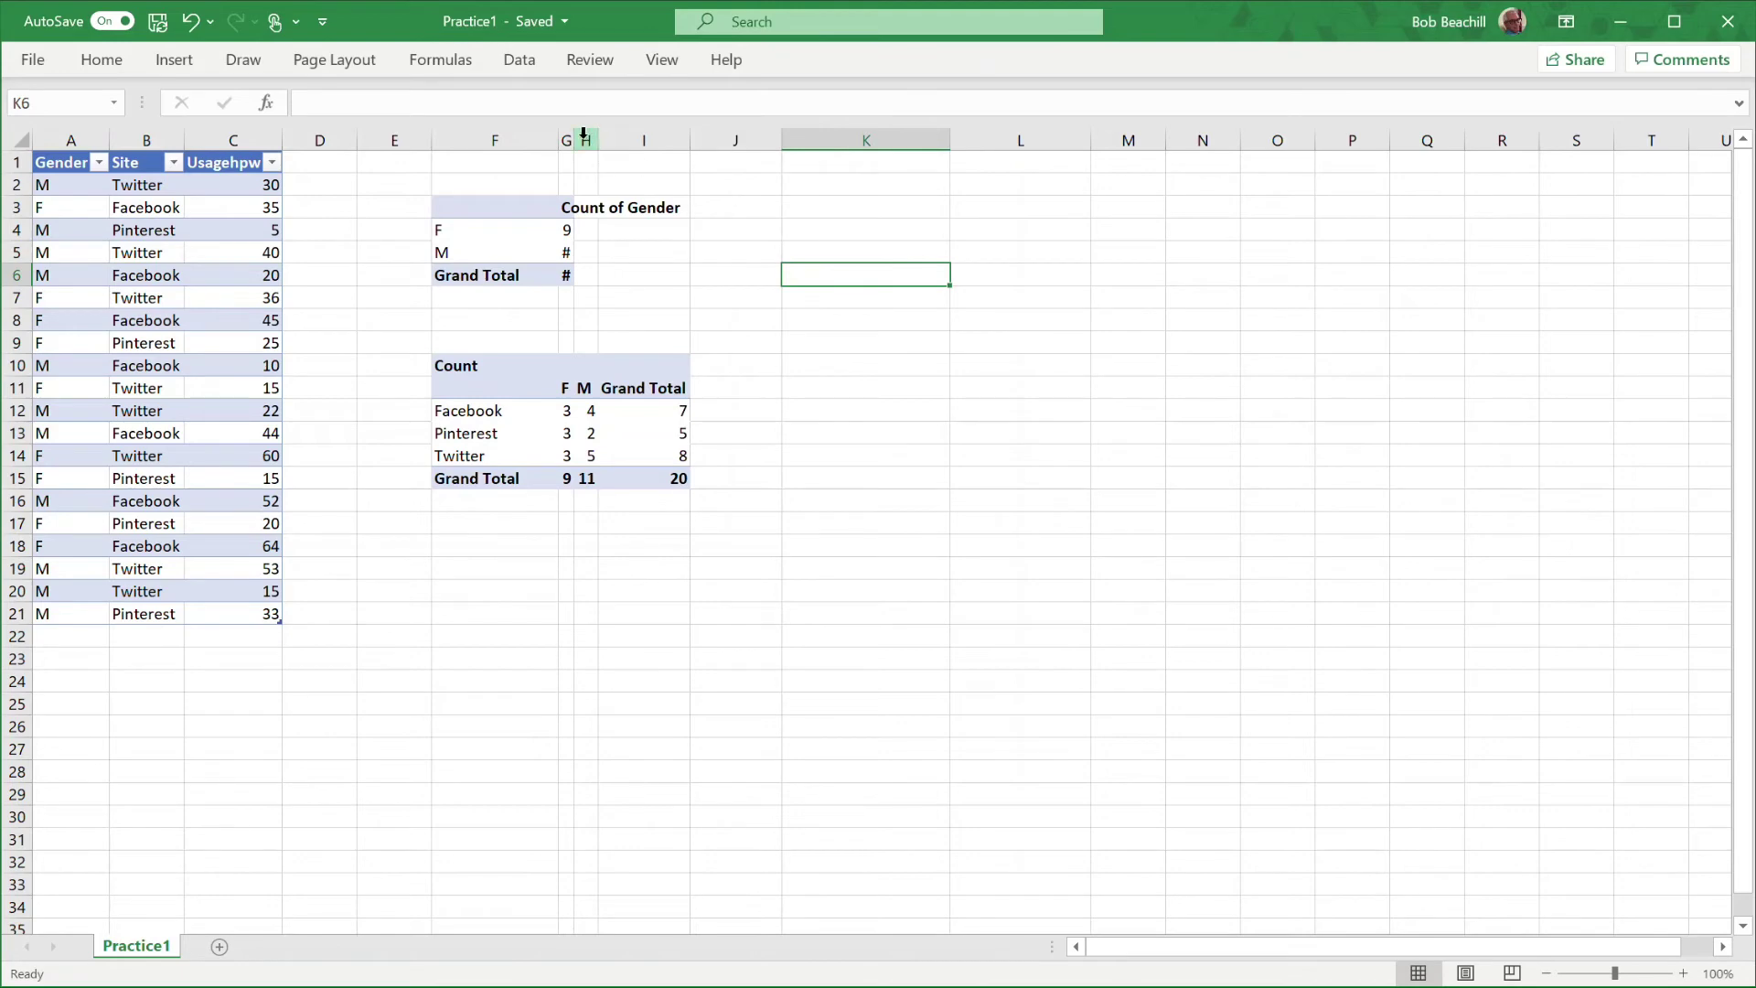
{"action": "left_click_drag", "start_coordinate": [566, 138], "coordinate": [638, 140]}
{"action": "left_click", "coordinate": [1008, 340]}
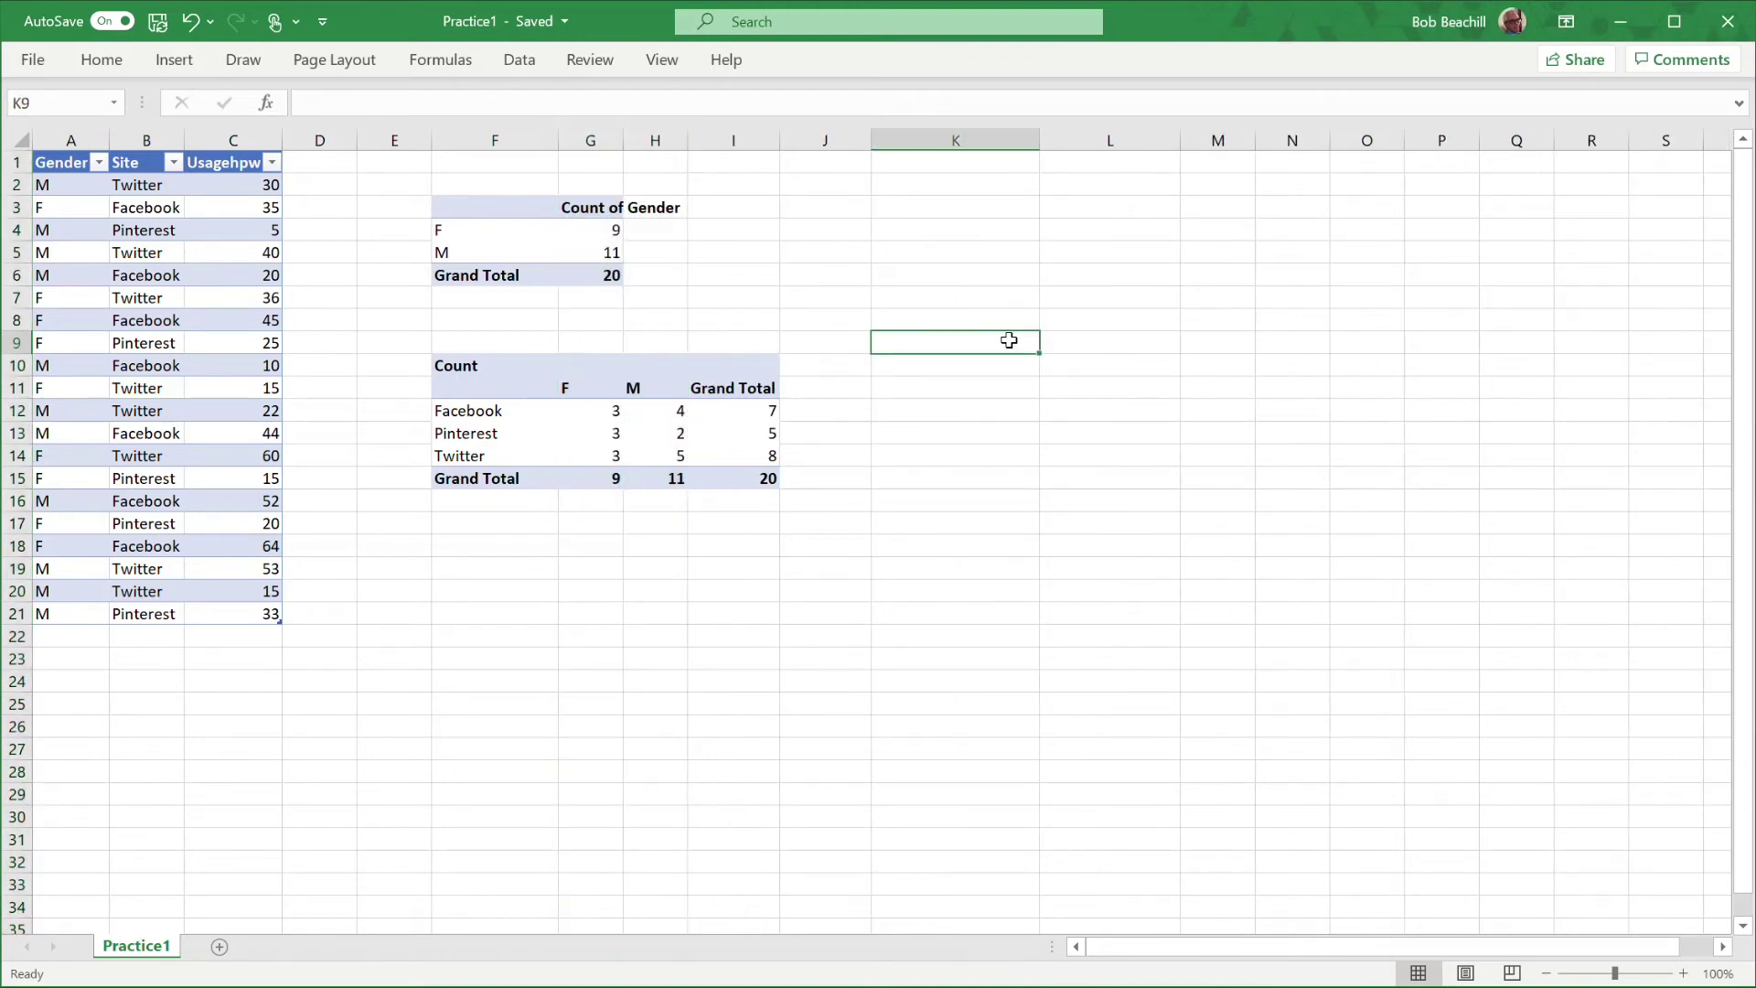
{"action": "mouse_move", "coordinate": [670, 419]}
{"action": "left_click", "coordinate": [671, 369]}
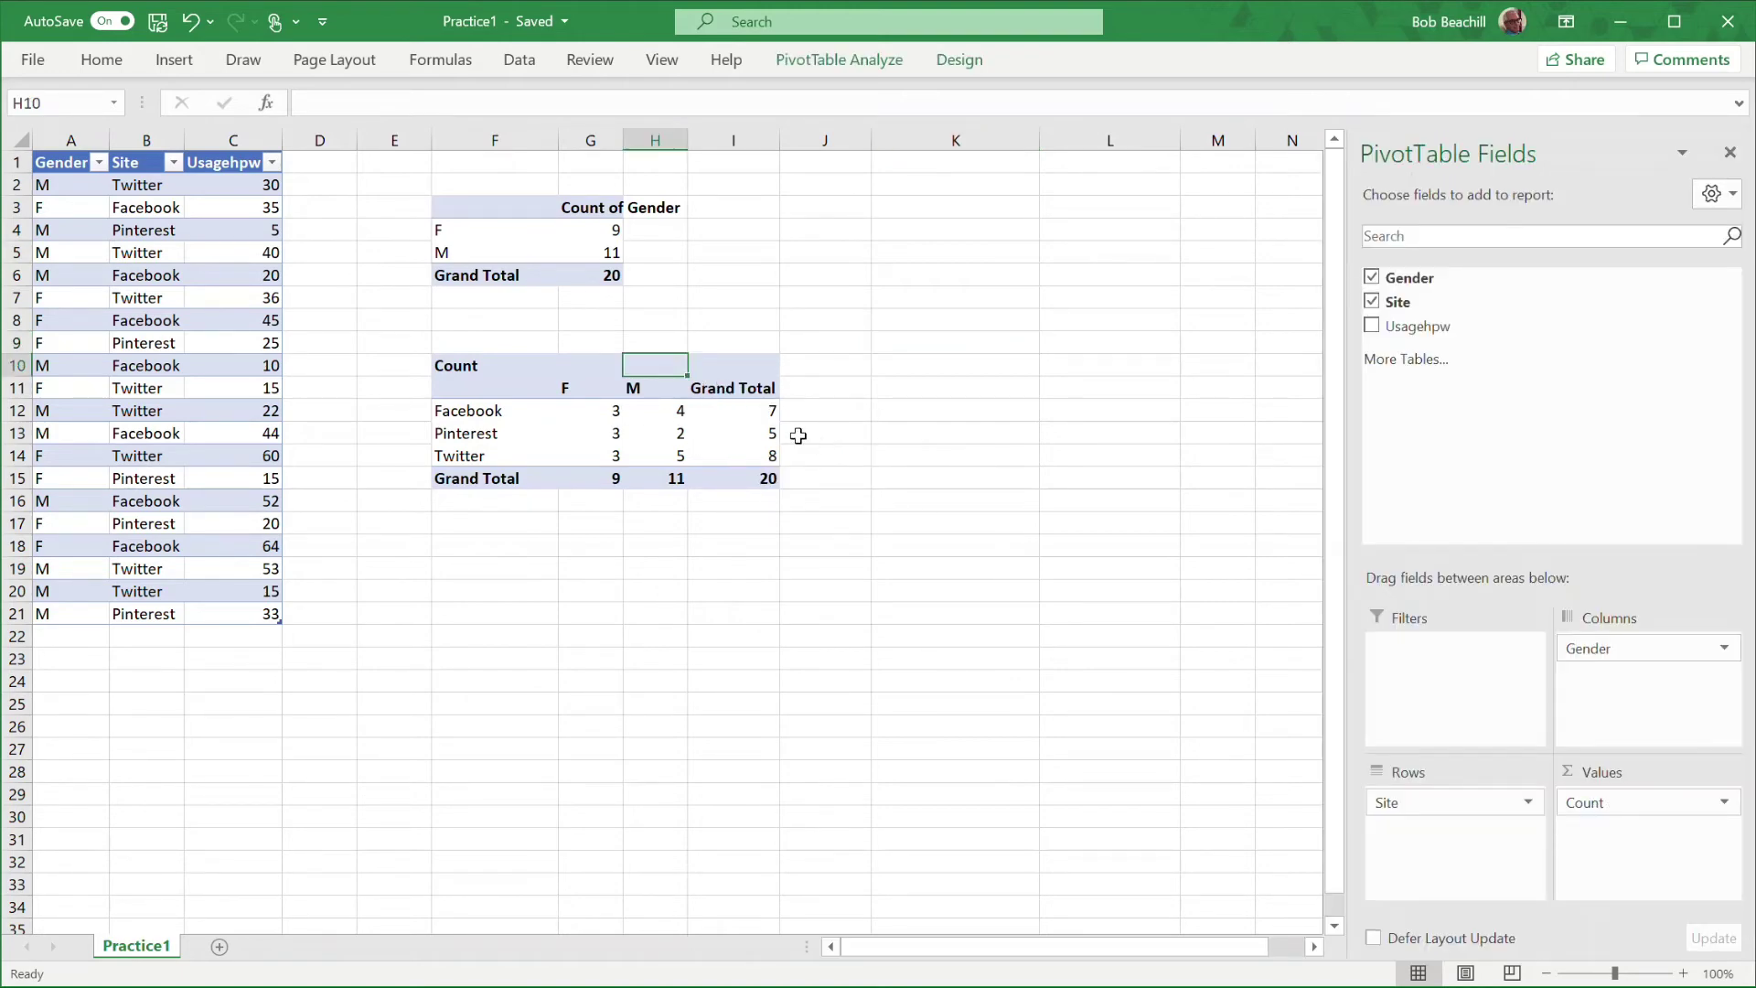
{"action": "mouse_move", "coordinate": [599, 414]}
Start a PivotChart from the Site-by-Gender pivot table with Clustered Column as the chart type
{"action": "left_click", "coordinate": [831, 68]}
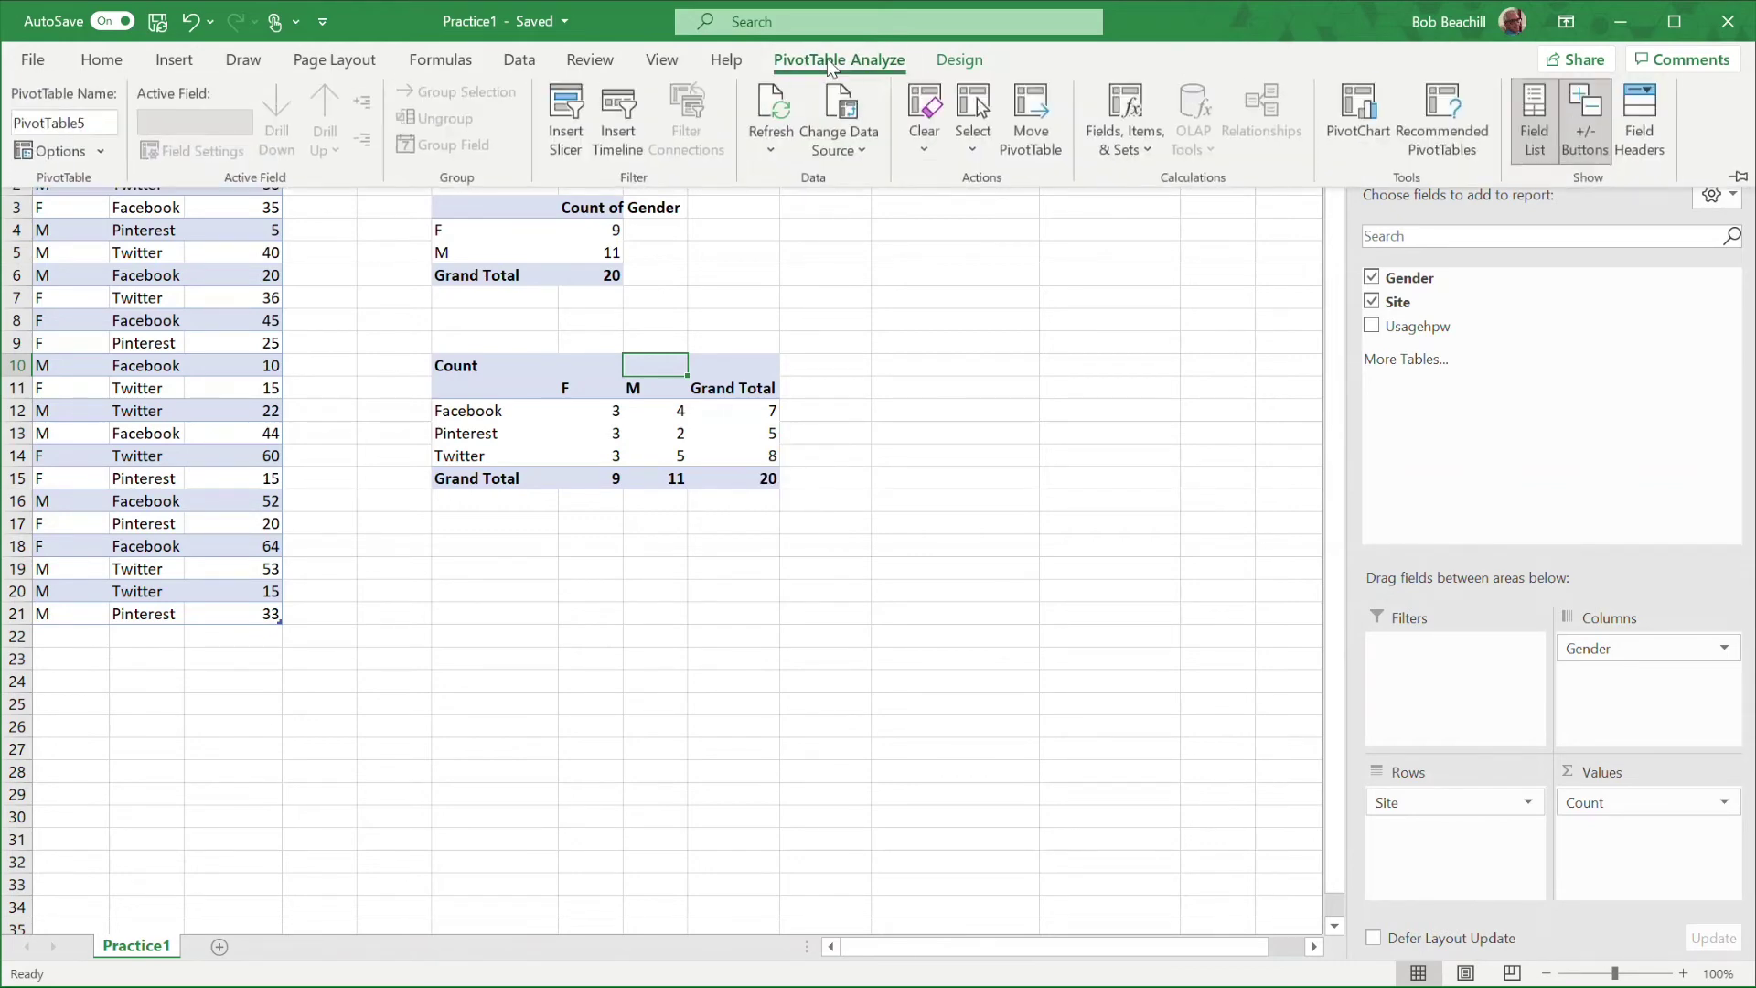
{"action": "left_click", "coordinate": [1368, 124]}
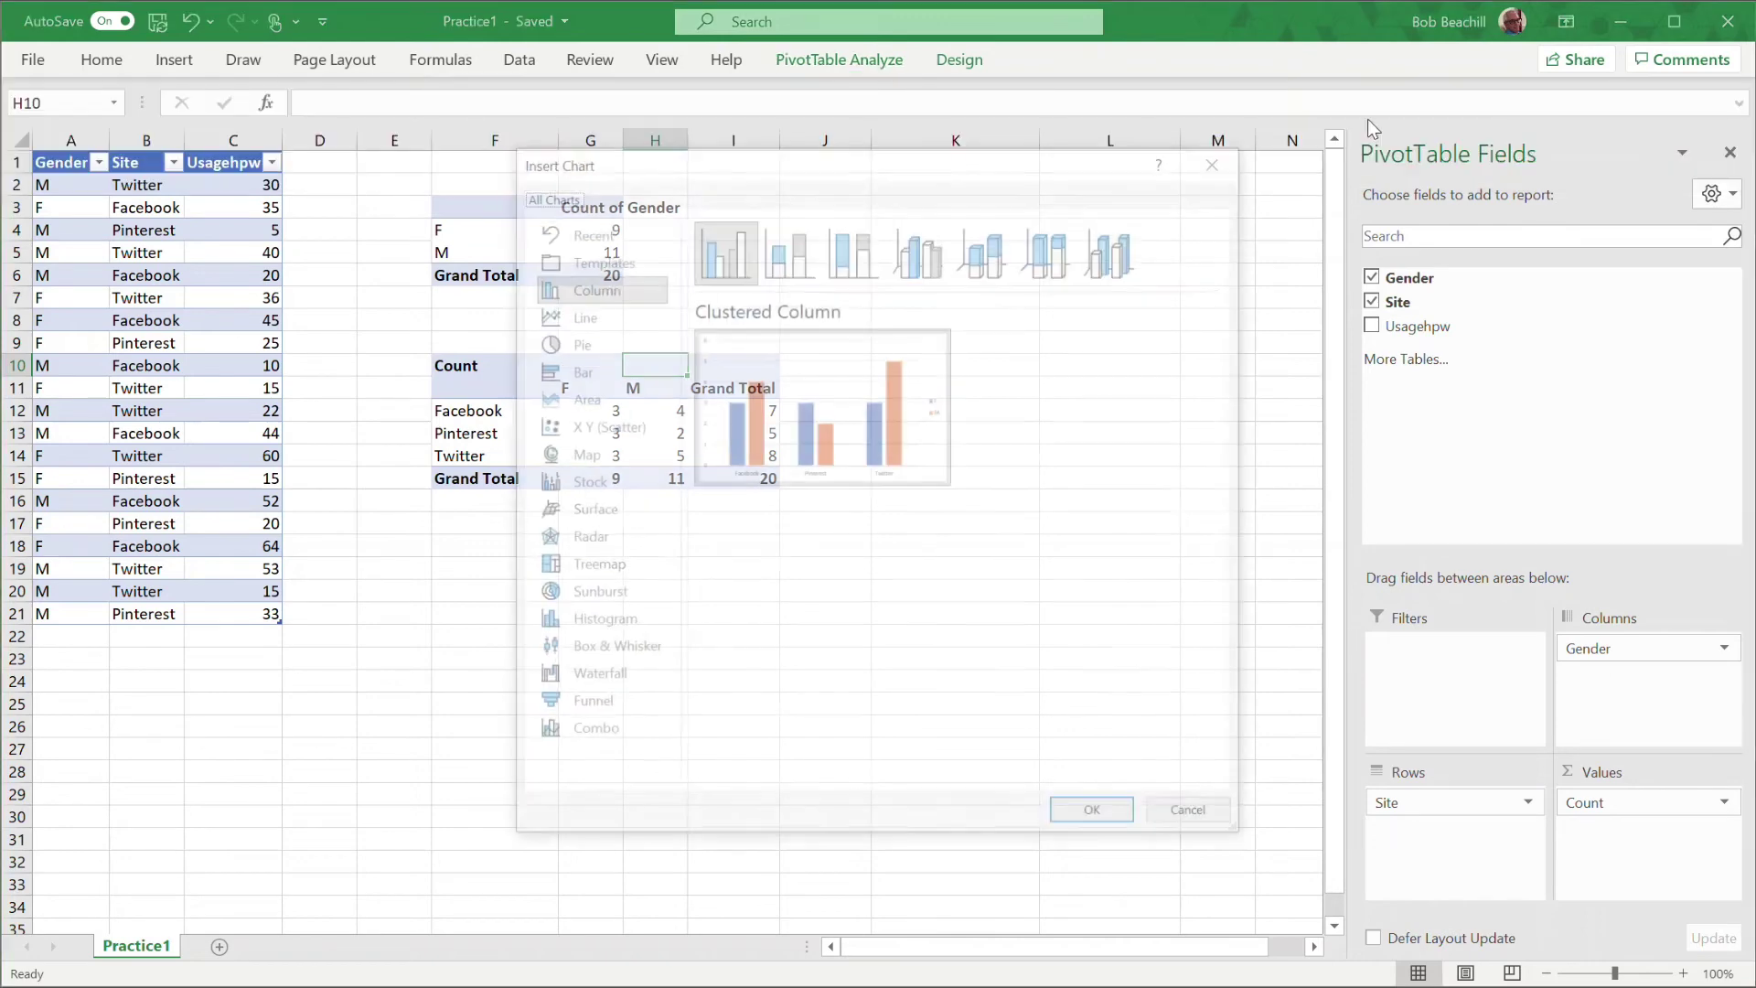
{"action": "mouse_move", "coordinate": [811, 451]}
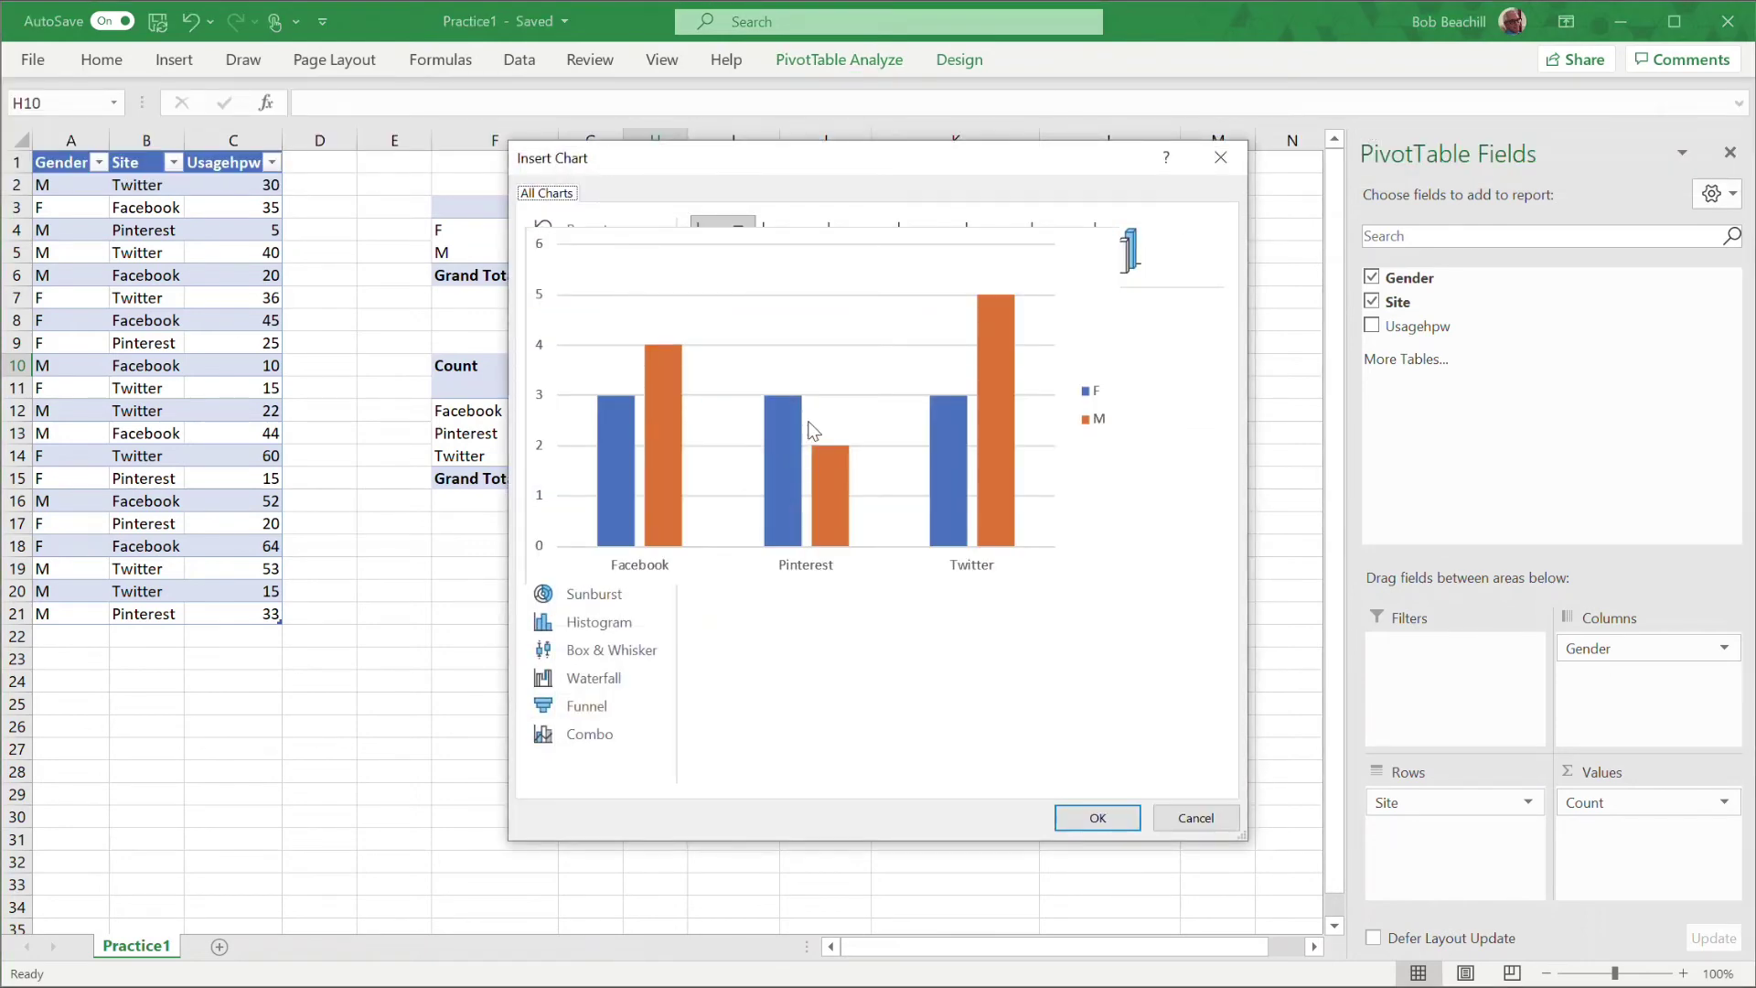
Insert the clustered column PivotChart and move it below the pivot table
{"action": "left_click", "coordinate": [1098, 819]}
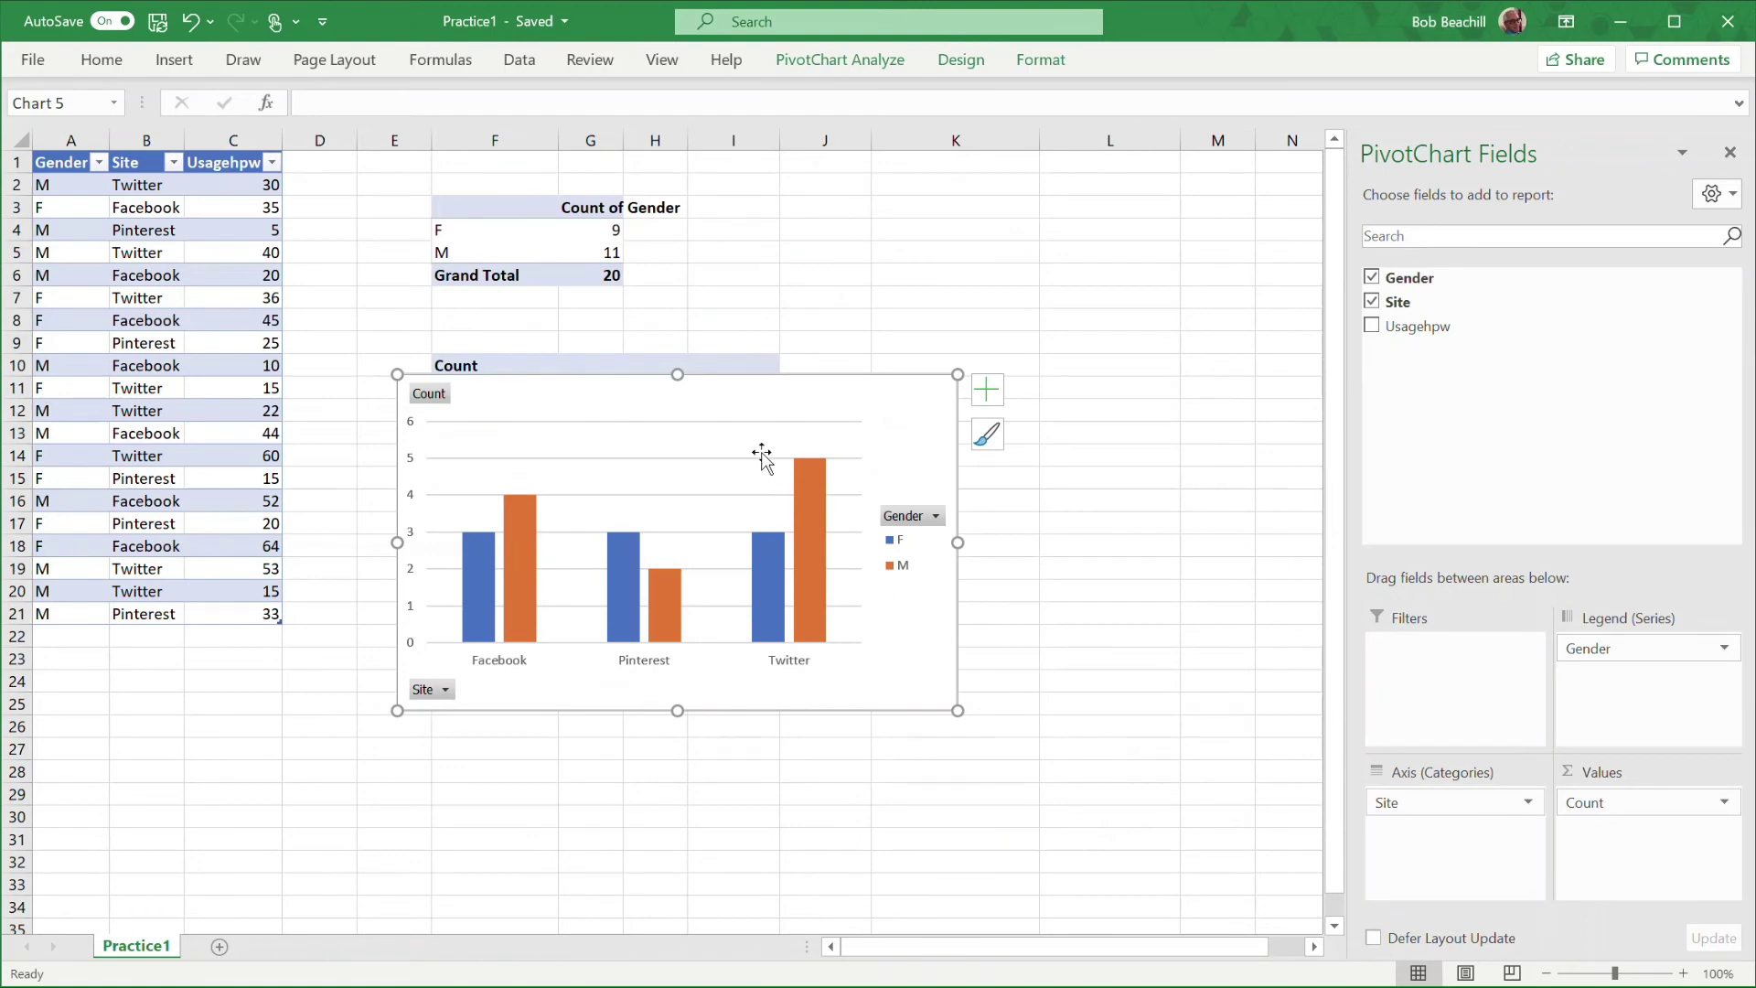
{"action": "left_click_drag", "start_coordinate": [710, 408], "coordinate": [908, 572]}
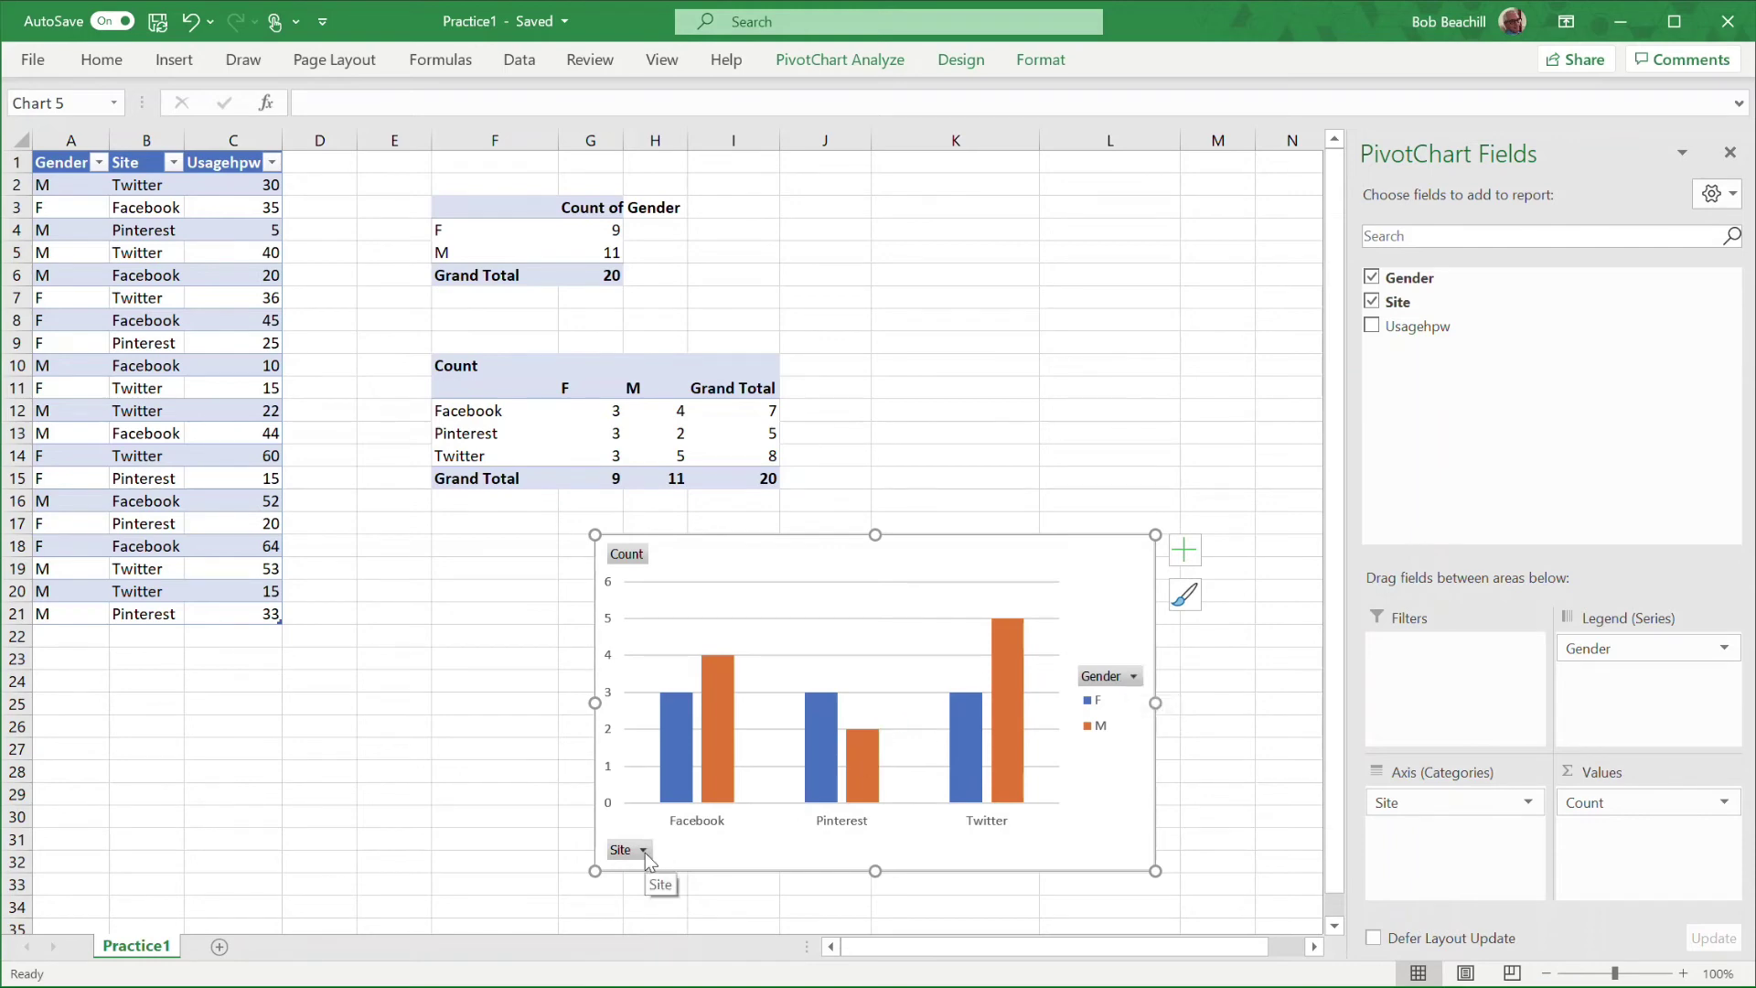
Hide all field buttons (Count, Gender, Site) on the PivotChart
{"action": "left_click", "coordinate": [866, 66]}
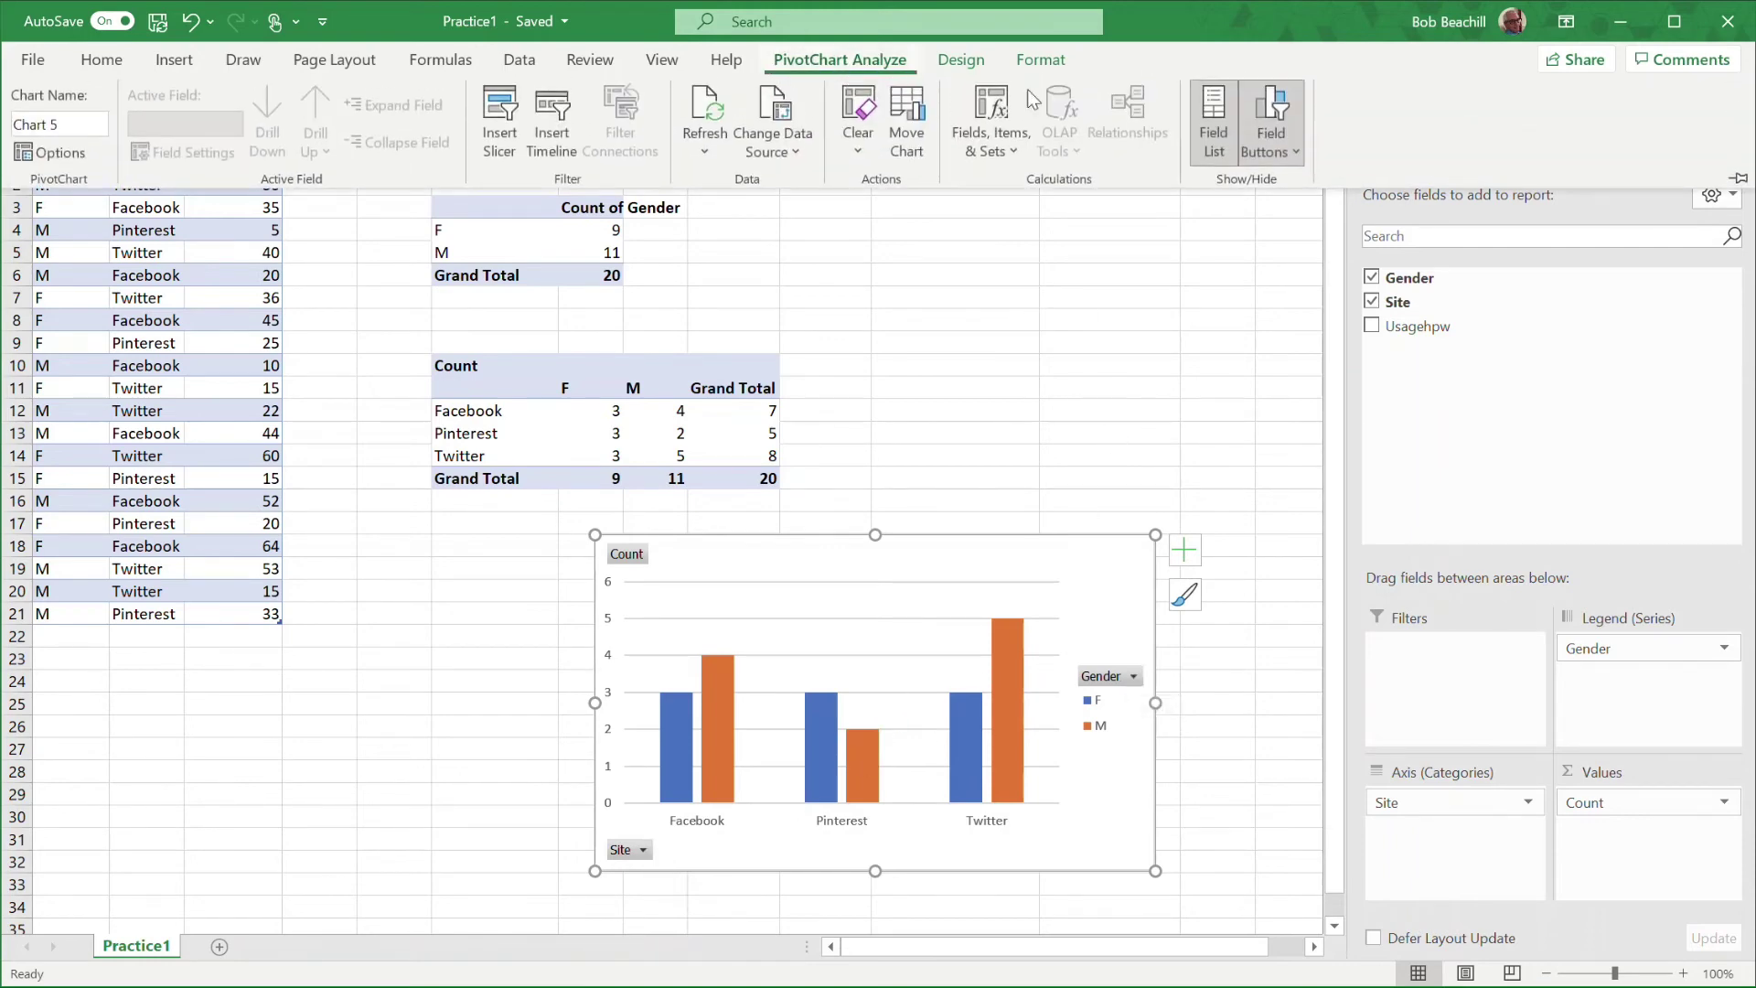
{"action": "left_click", "coordinate": [1274, 145]}
{"action": "left_click", "coordinate": [1325, 360]}
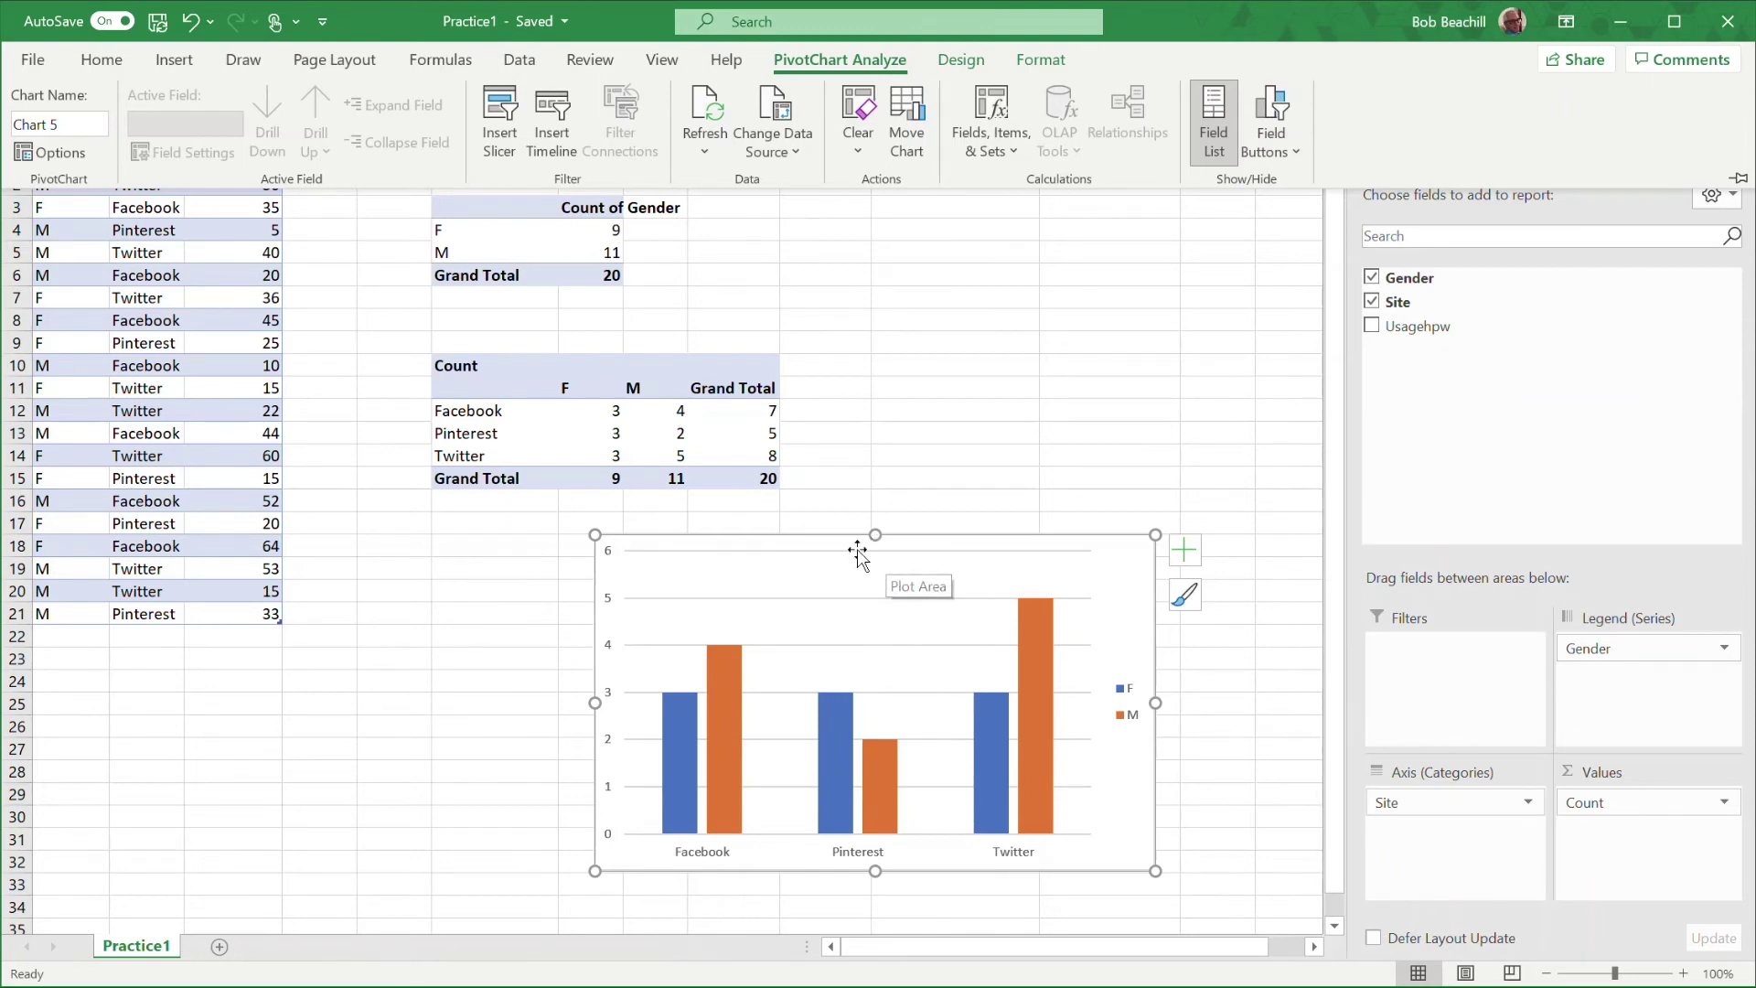
{"action": "mouse_move", "coordinate": [704, 722]}
{"action": "mouse_move", "coordinate": [584, 420]}
Set the Count value field to show values as % of Grand Total
{"action": "left_click", "coordinate": [522, 413]}
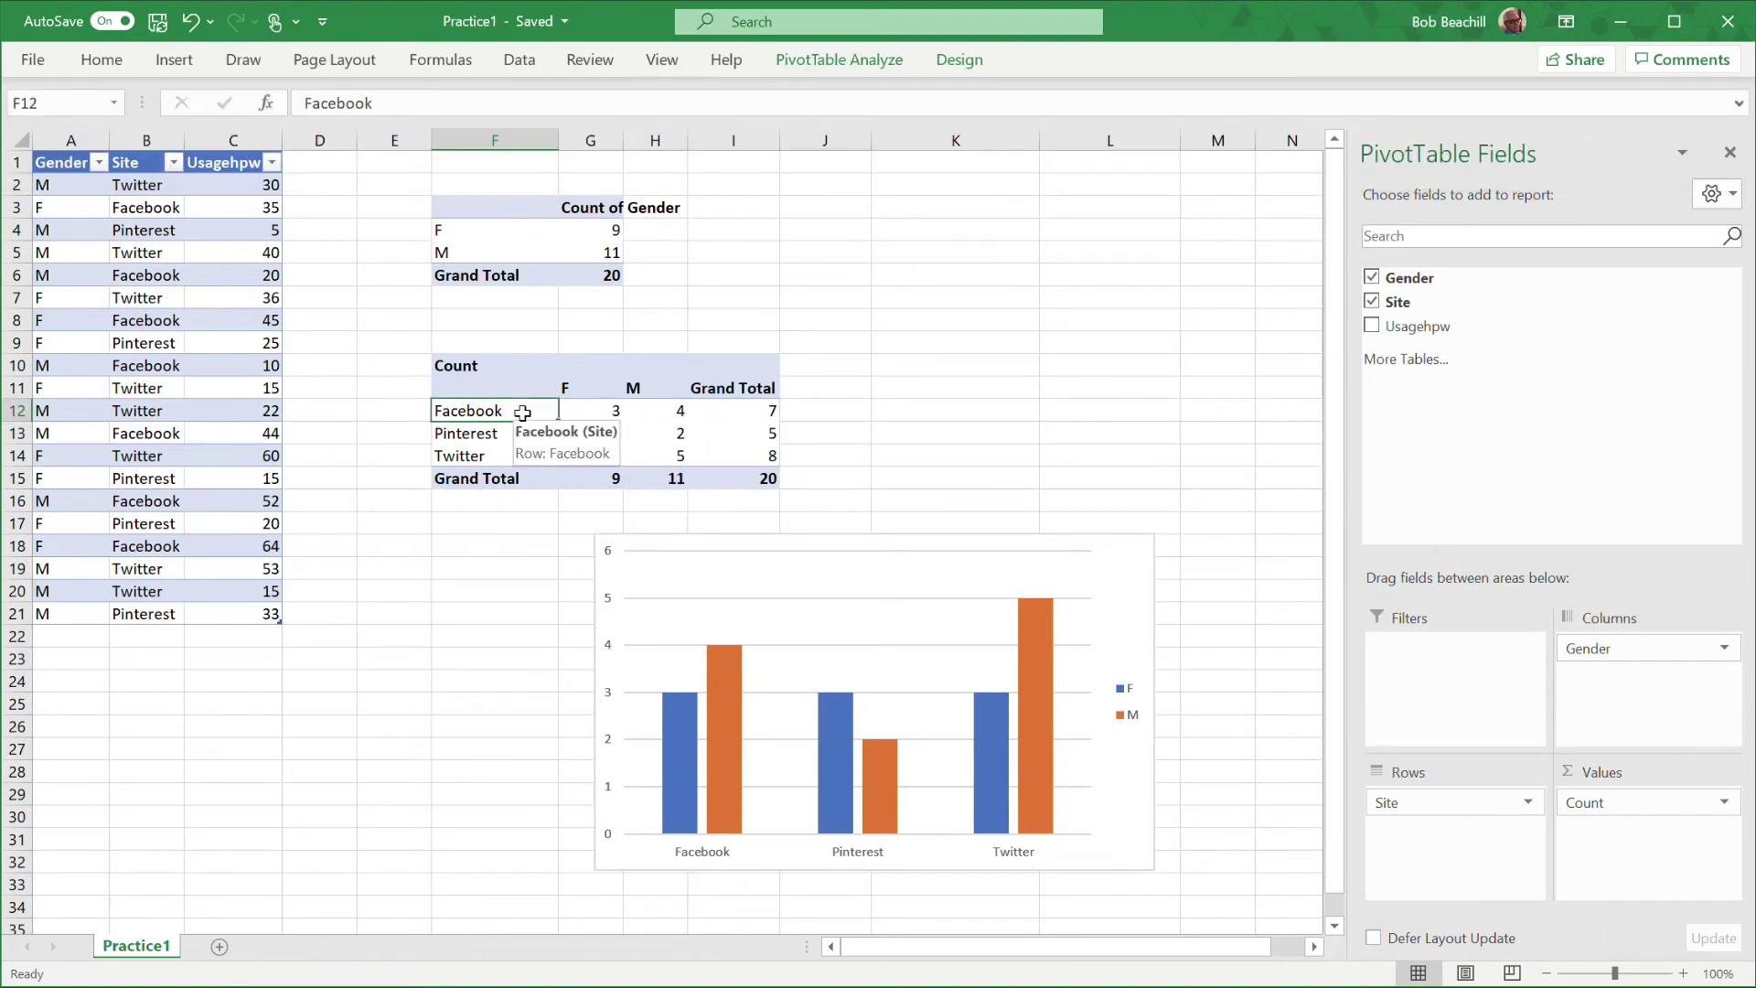
{"action": "left_click", "coordinate": [1725, 803]}
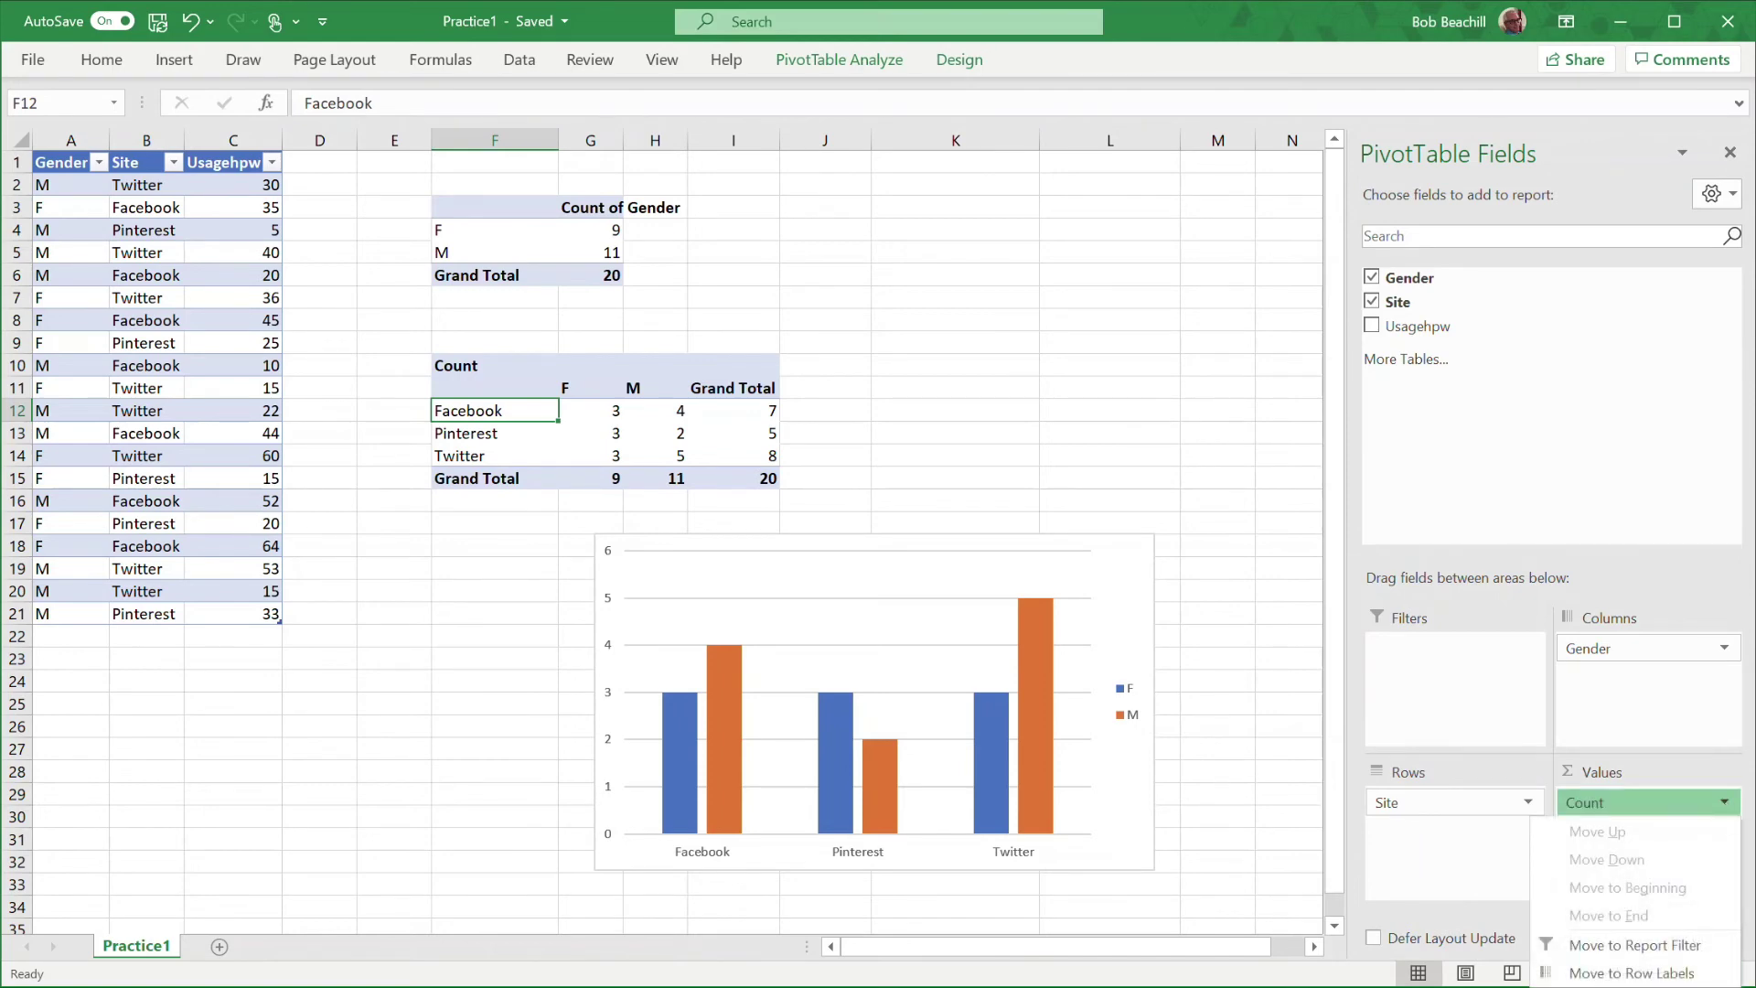
{"action": "key", "text": "n"}
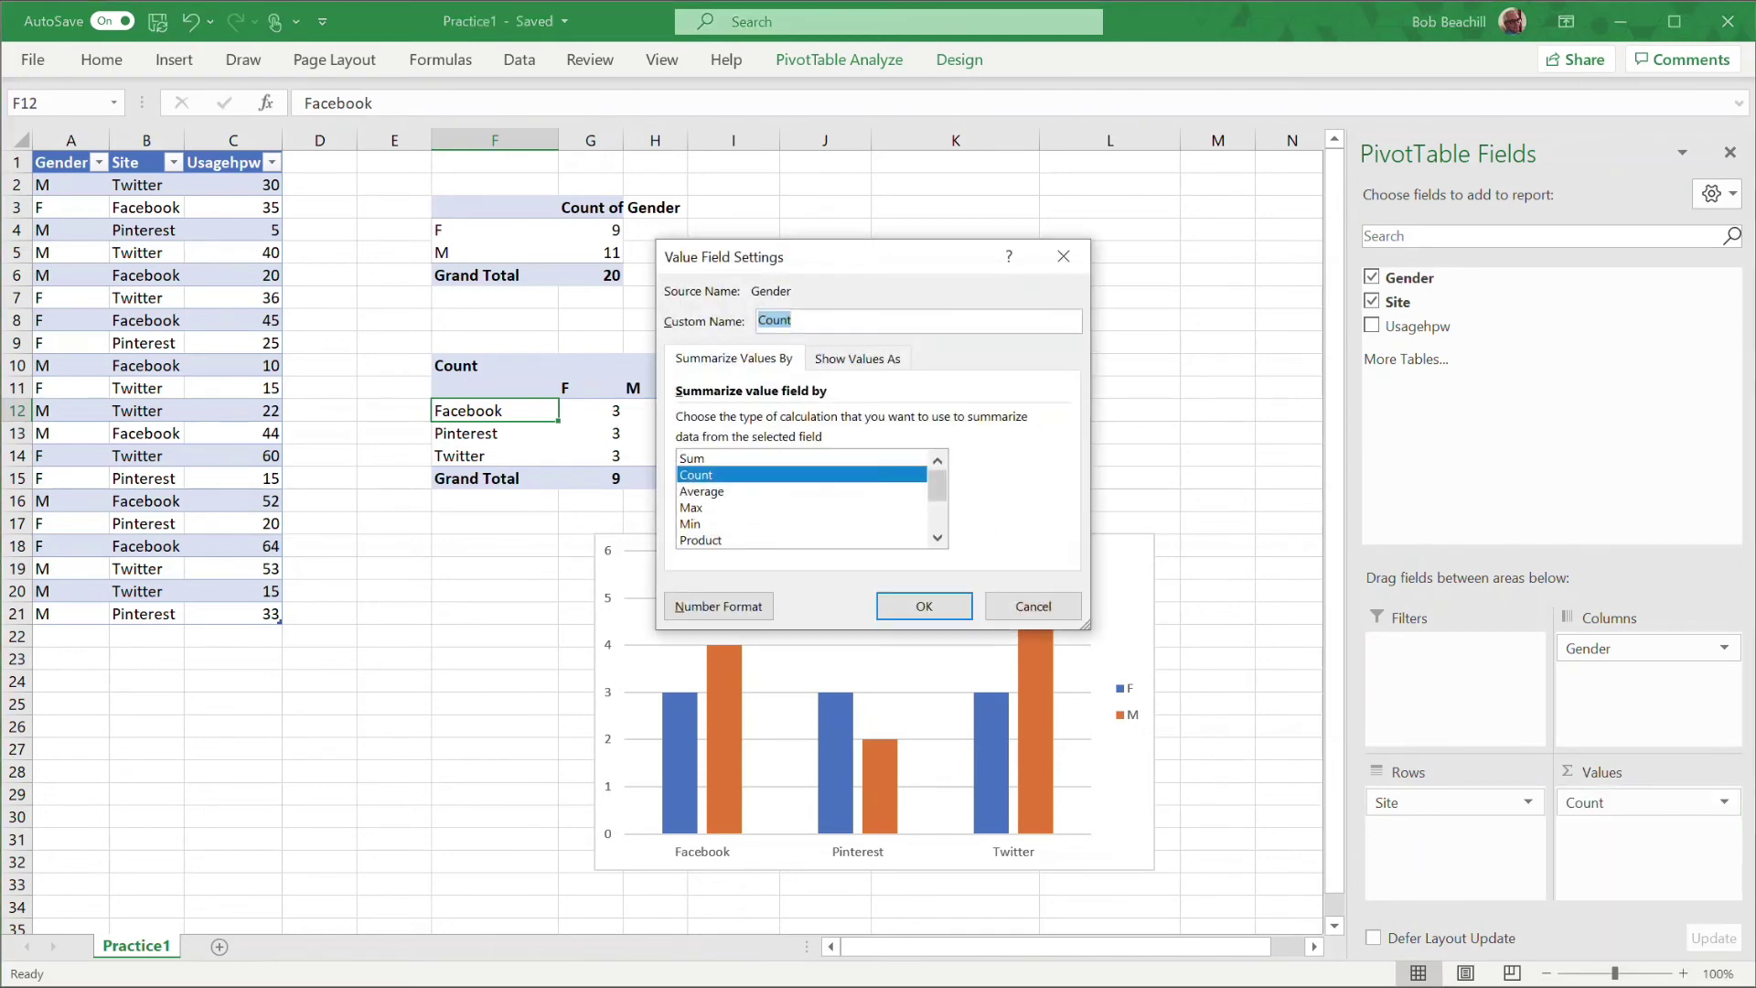
{"action": "left_click", "coordinate": [842, 360]}
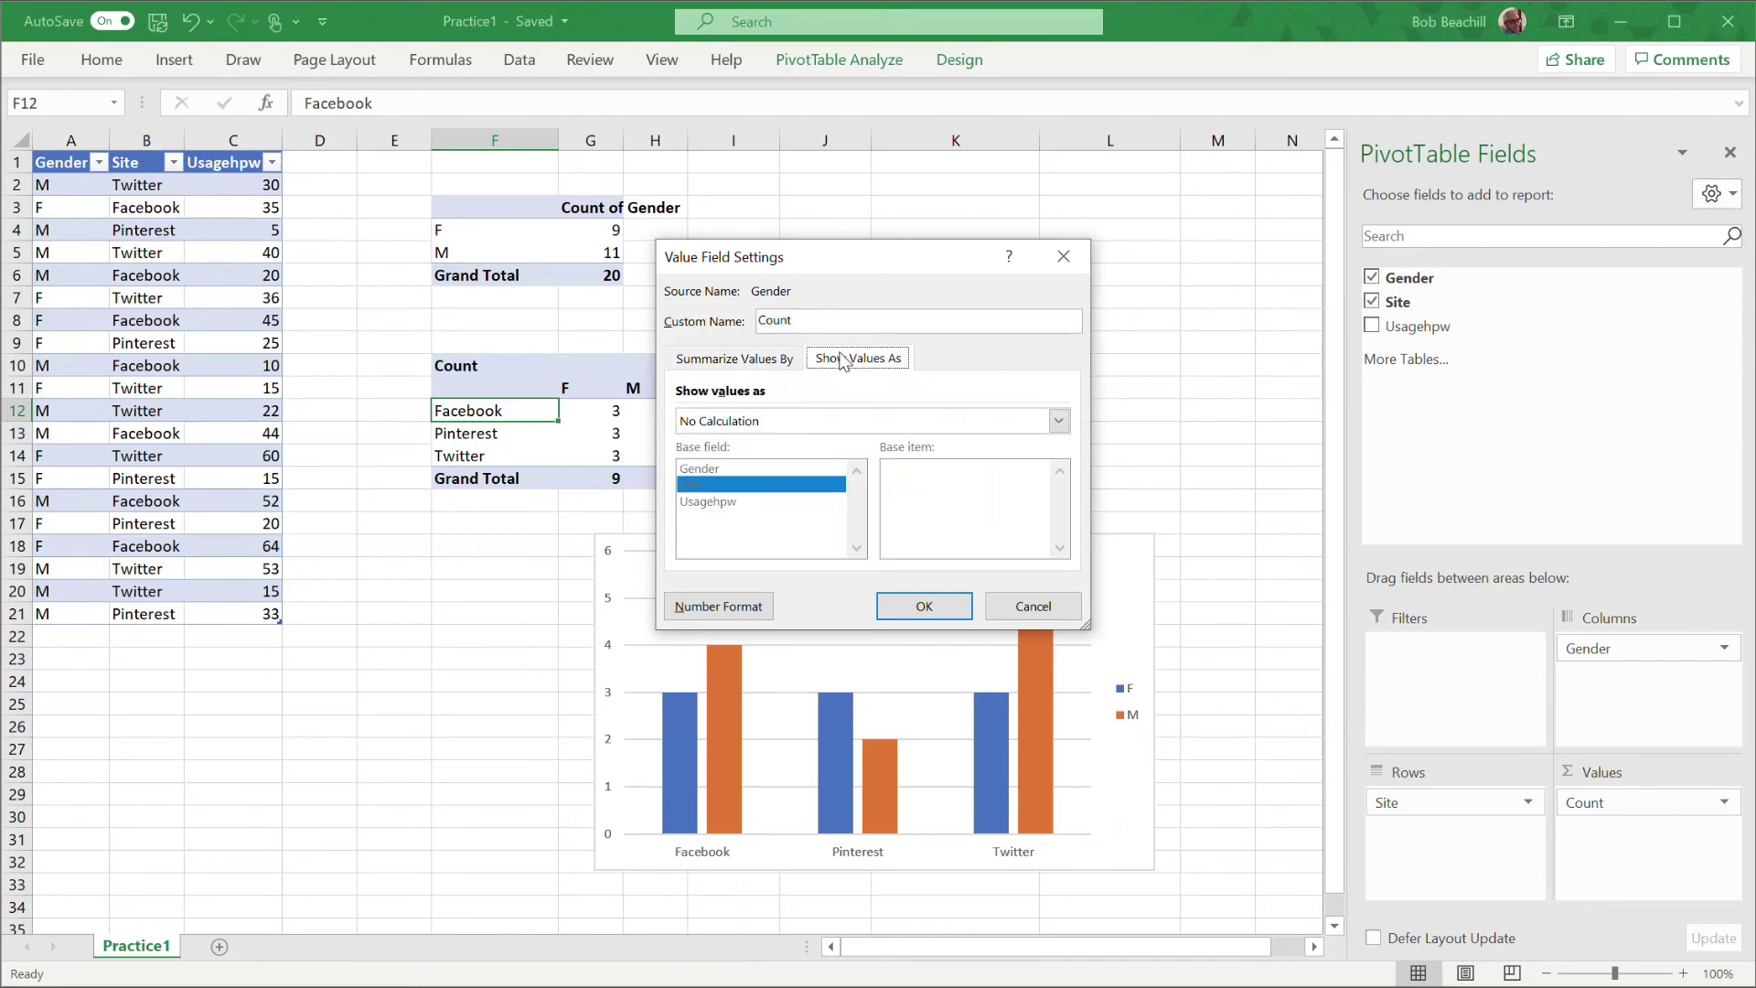
{"action": "left_click", "coordinate": [1059, 422]}
{"action": "left_click", "coordinate": [809, 460]}
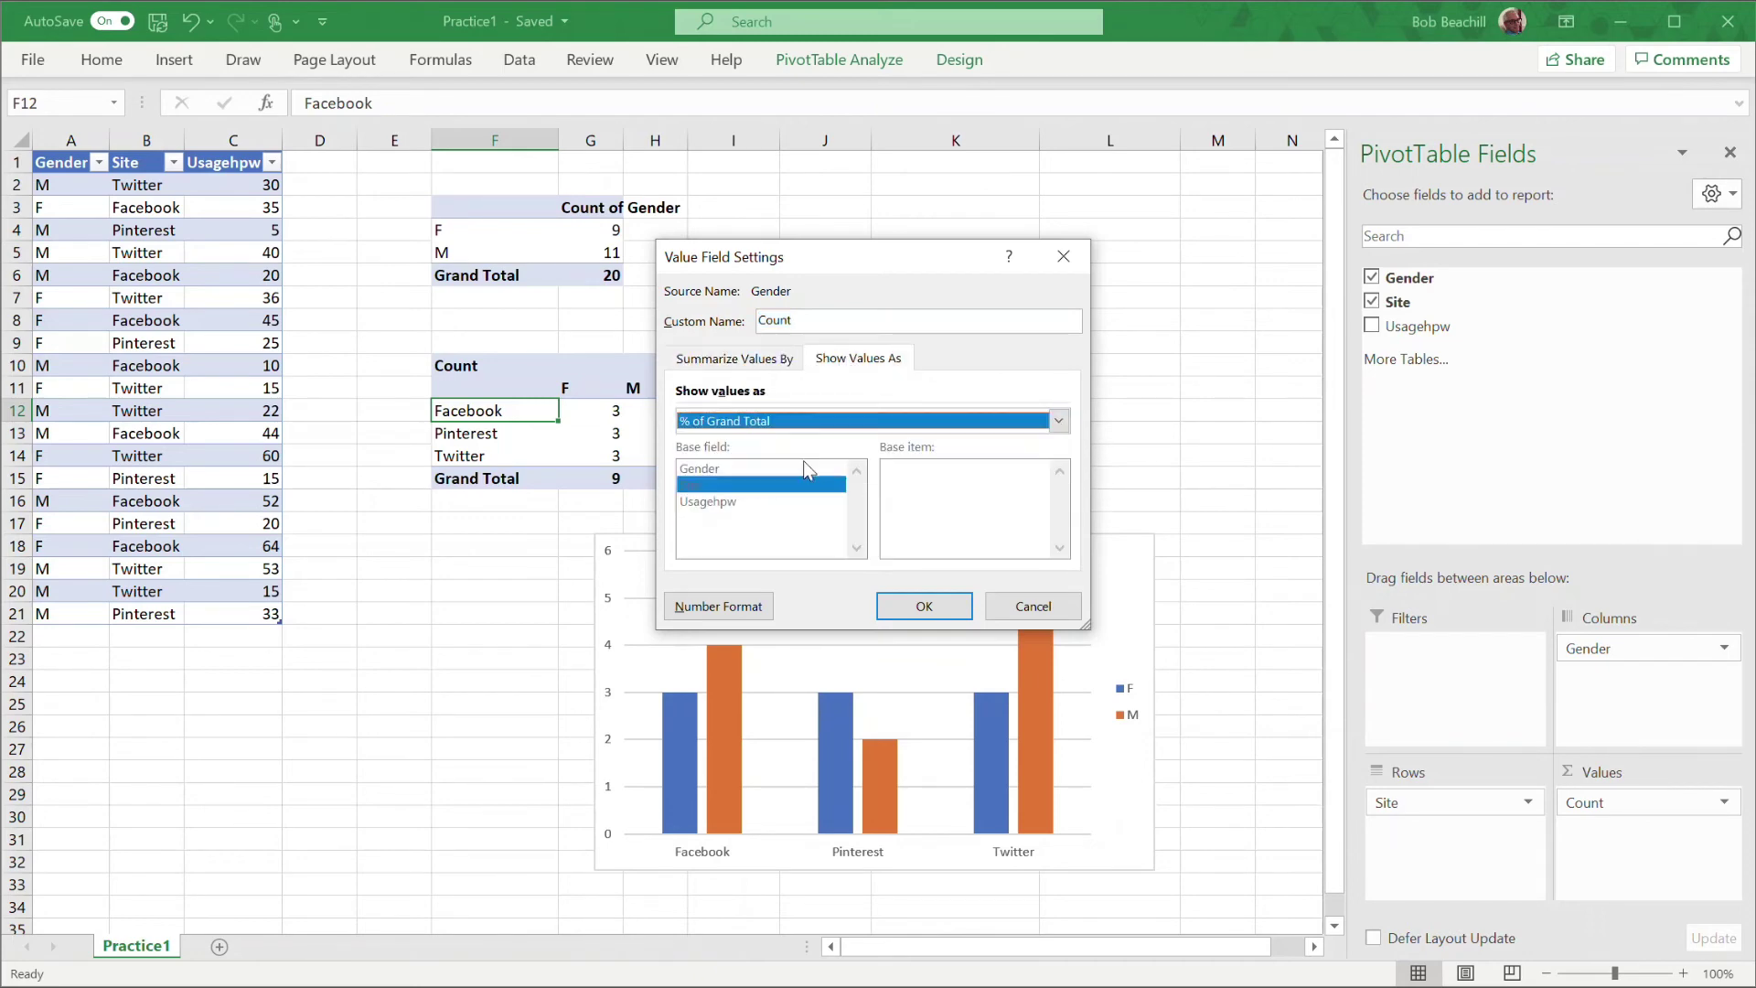
{"action": "left_click", "coordinate": [925, 605]}
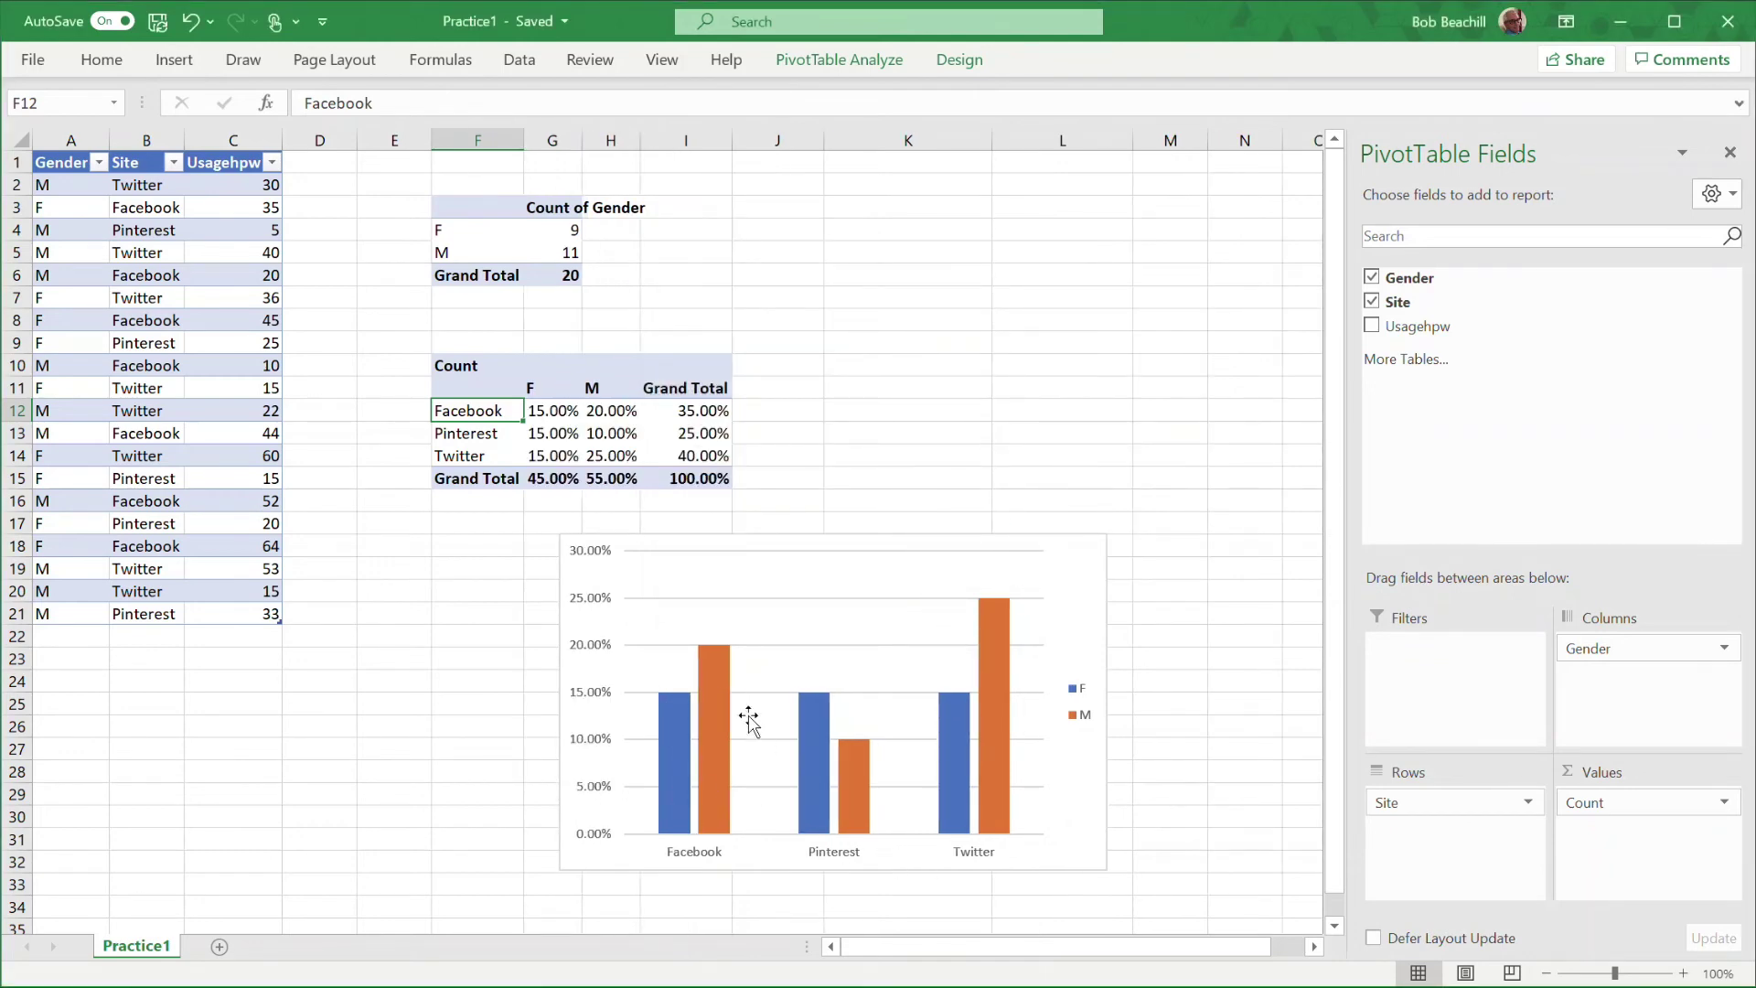
Move the percentage PivotChart up to the upper right, beside the Site-by-Gender pivot table
{"action": "left_click_drag", "start_coordinate": [1063, 571], "coordinate": [1262, 228]}
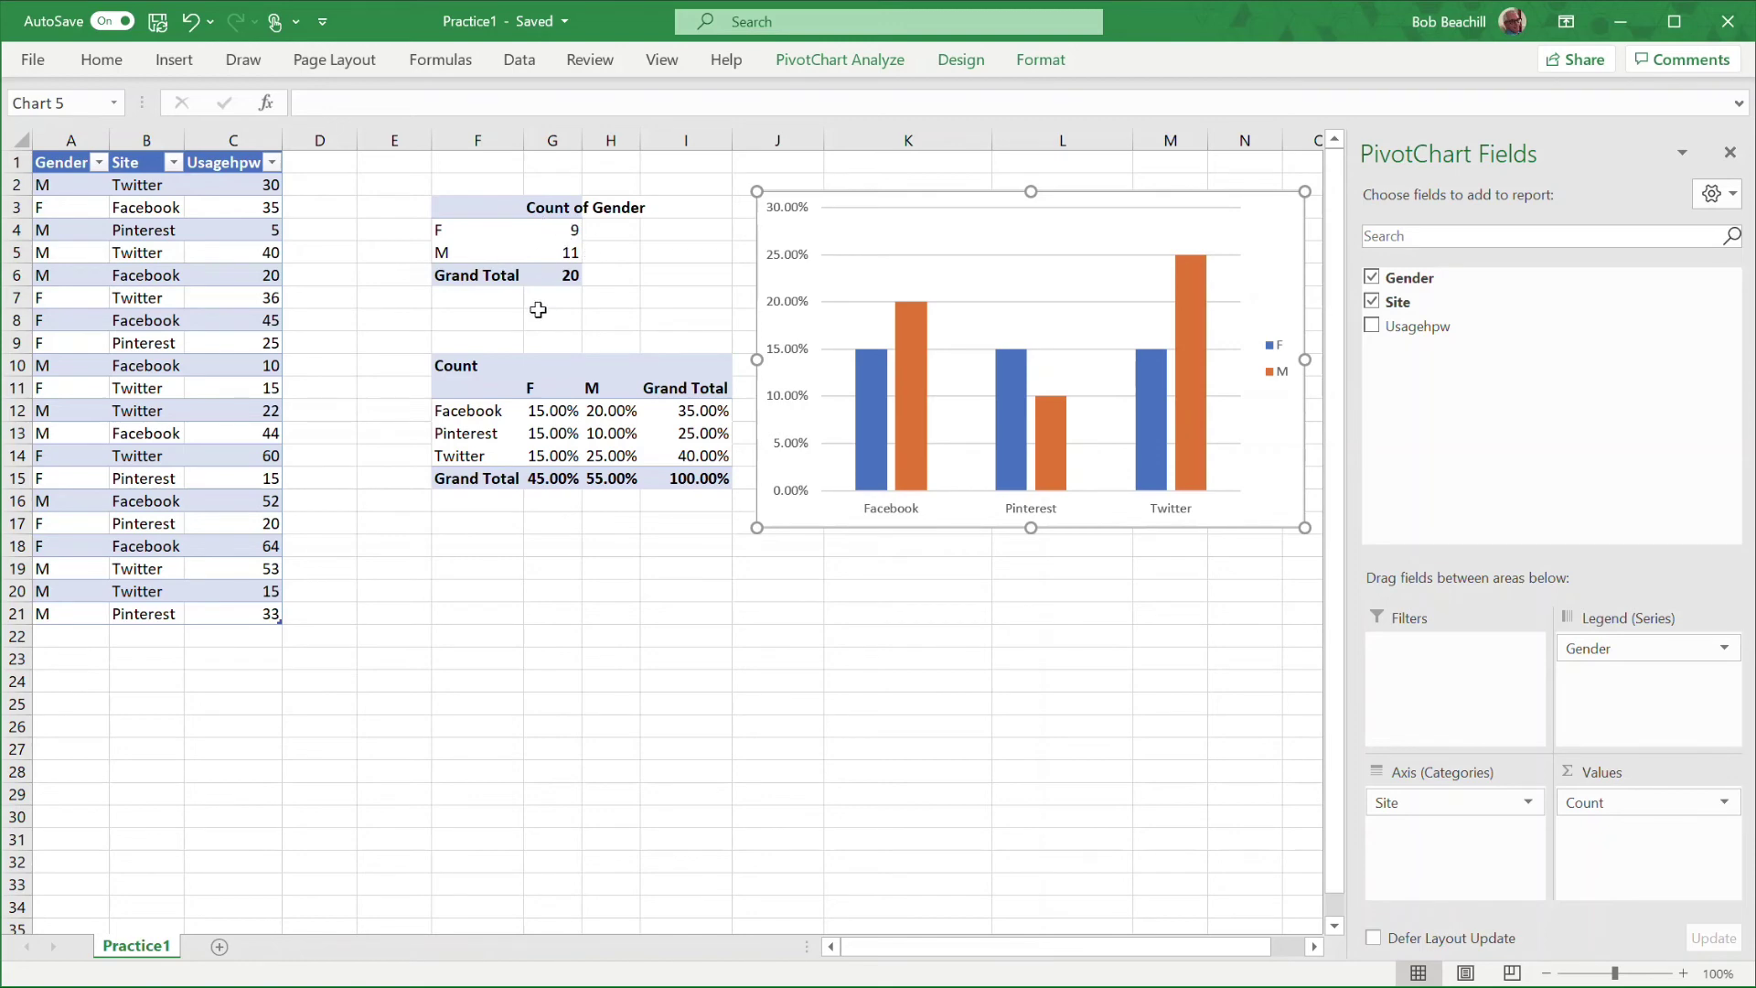
{"action": "mouse_move", "coordinate": [722, 412]}
Insert a pivot table from Table2 at cell F19 on the existing Practice1 sheet
{"action": "left_click", "coordinate": [153, 299]}
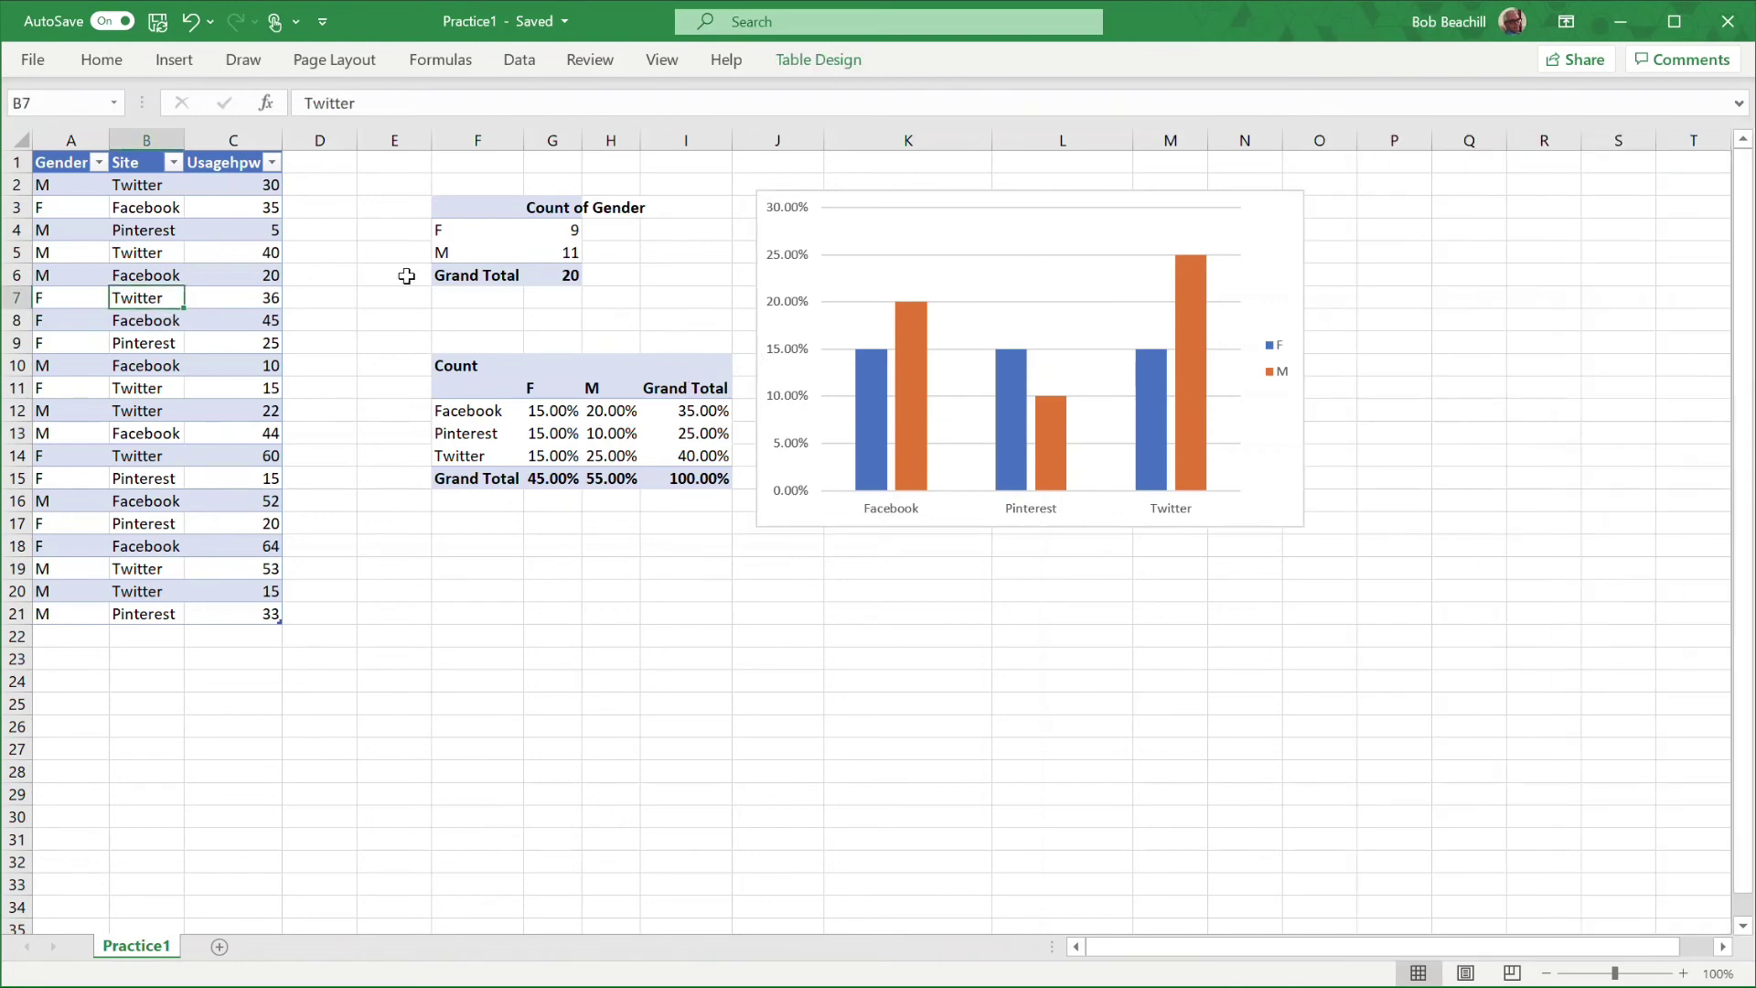
{"action": "left_click", "coordinate": [172, 62]}
{"action": "left_click", "coordinate": [52, 124]}
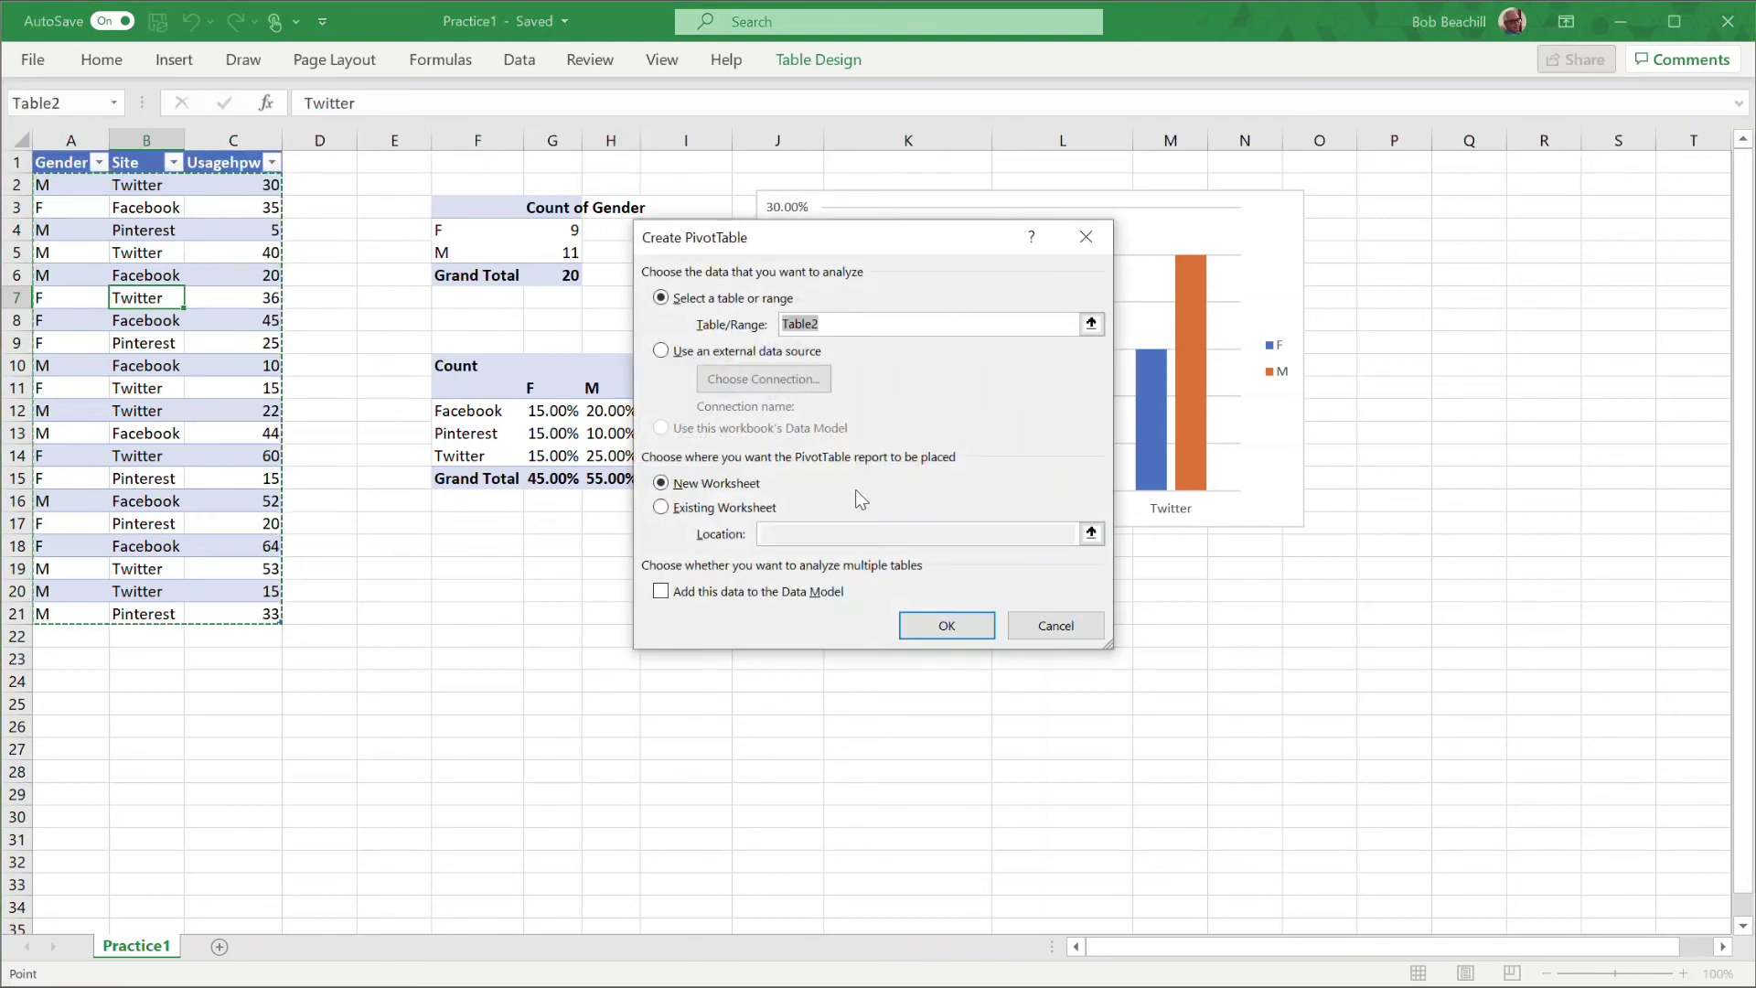
{"action": "left_click", "coordinate": [661, 507]}
{"action": "left_click", "coordinate": [792, 536]}
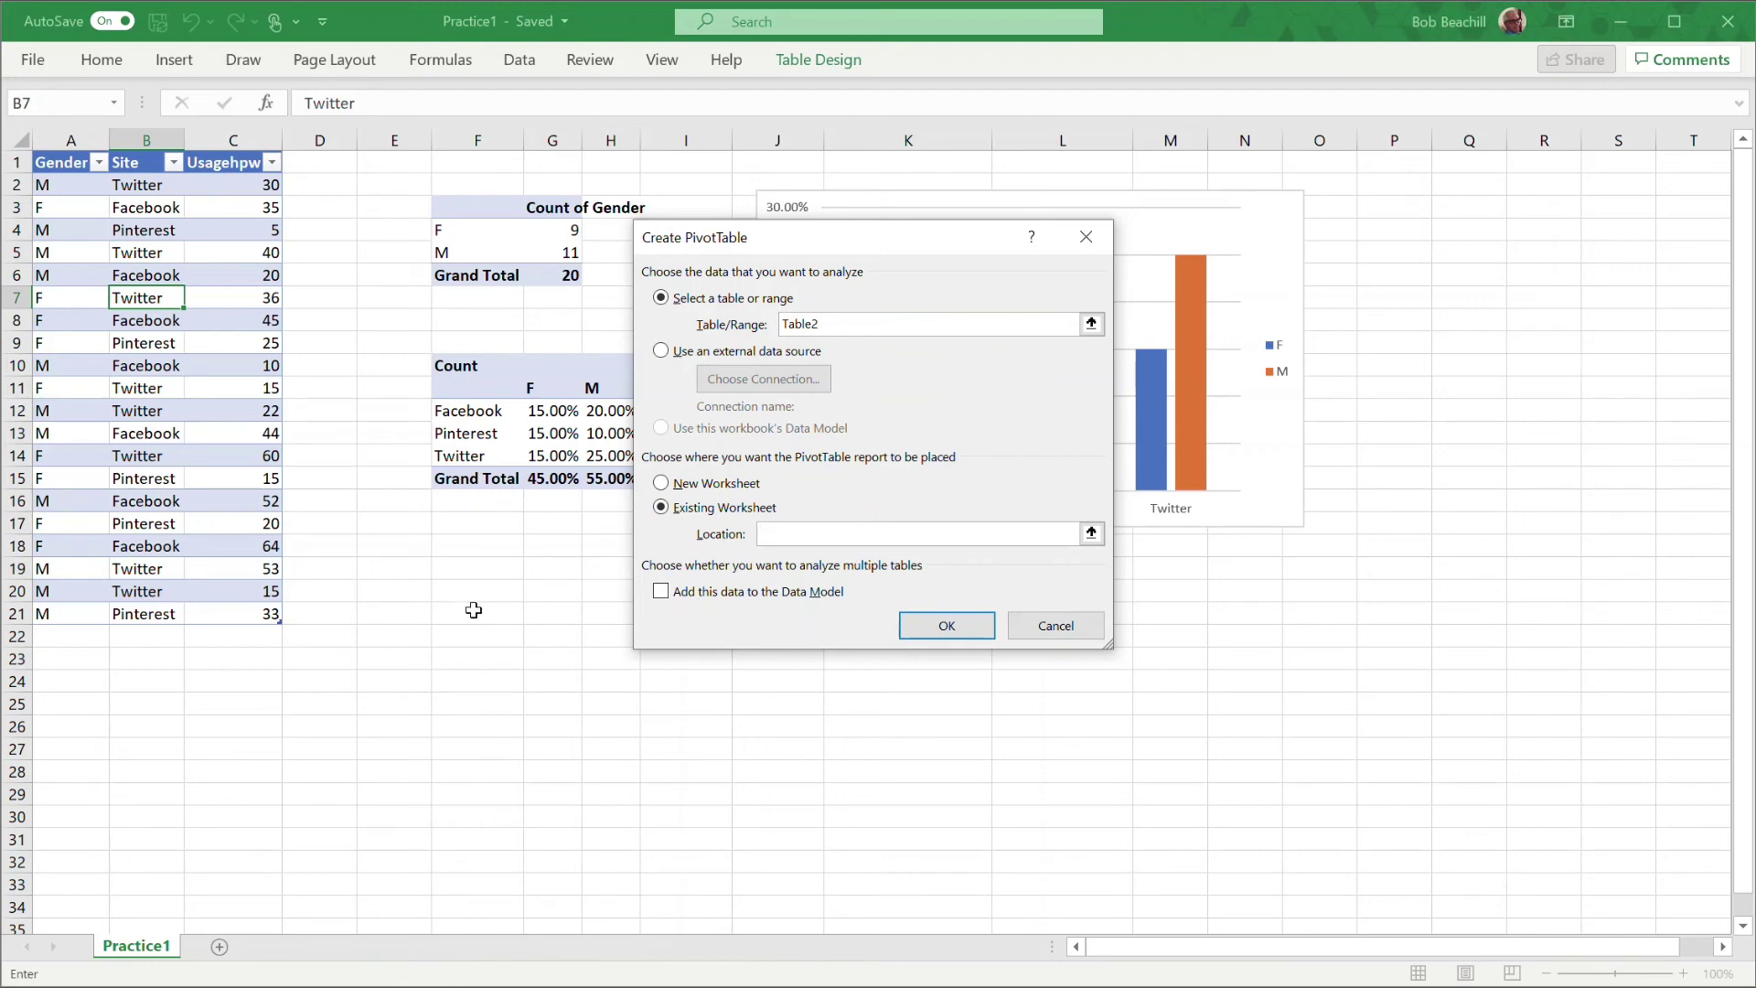
{"action": "left_click", "coordinate": [462, 573]}
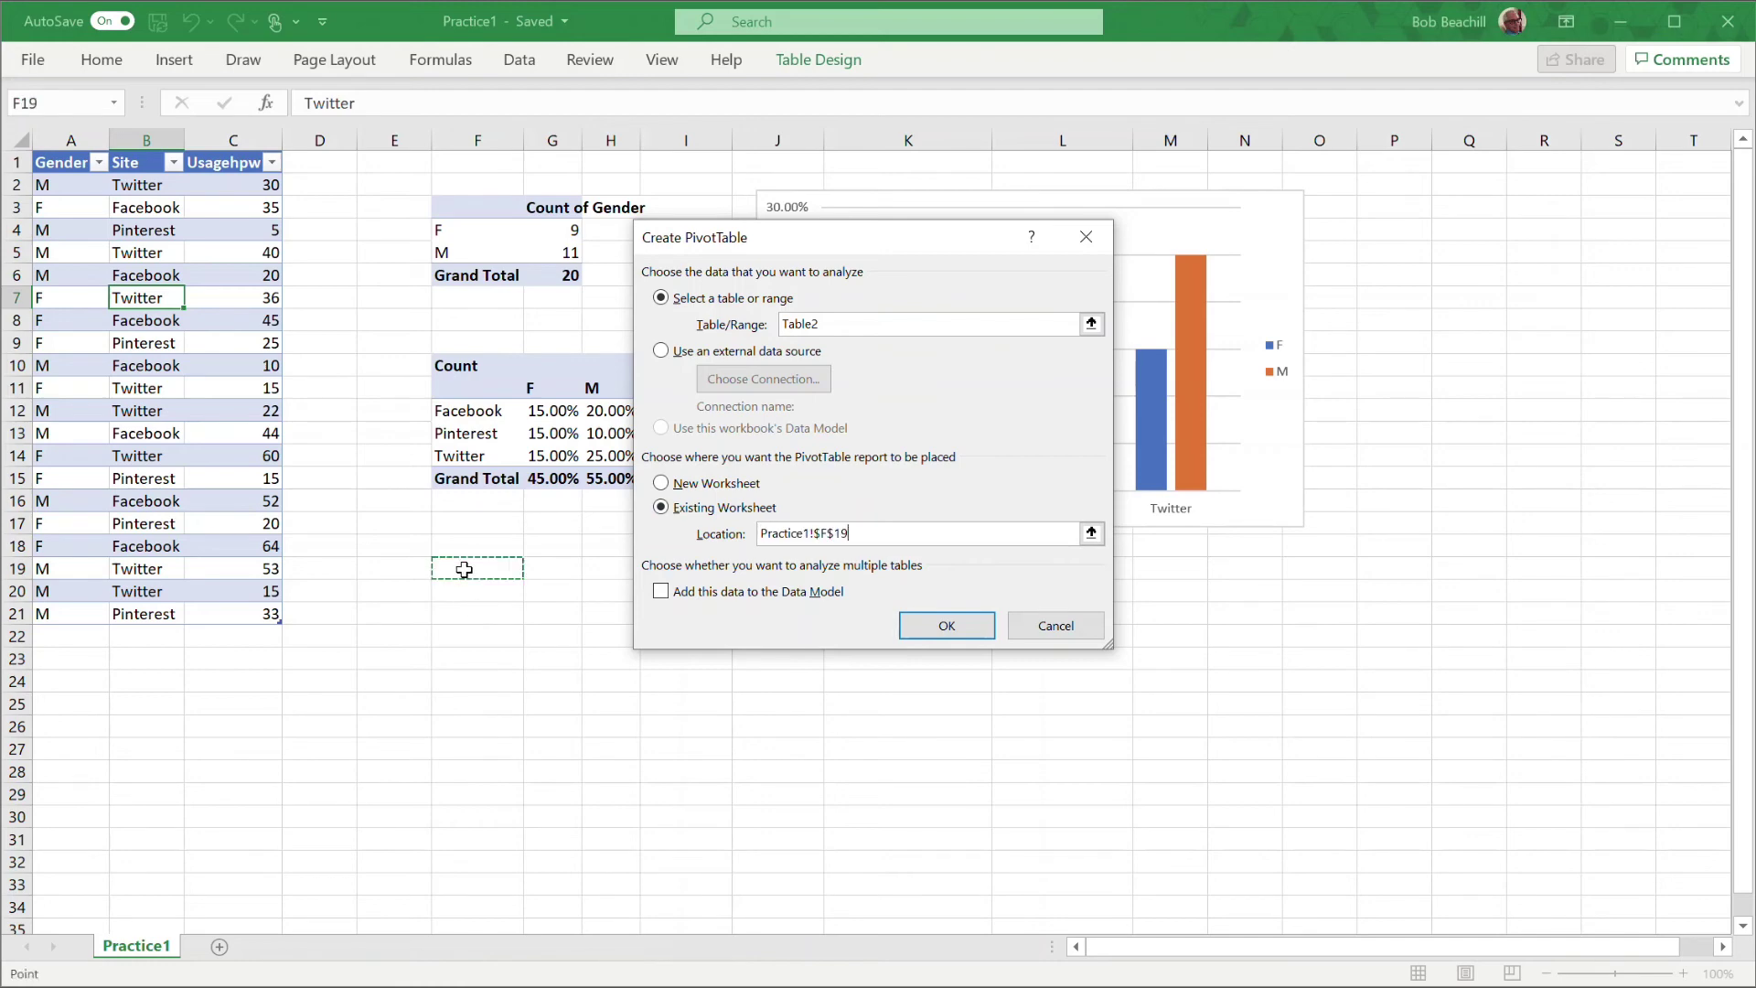
{"action": "left_click", "coordinate": [946, 623]}
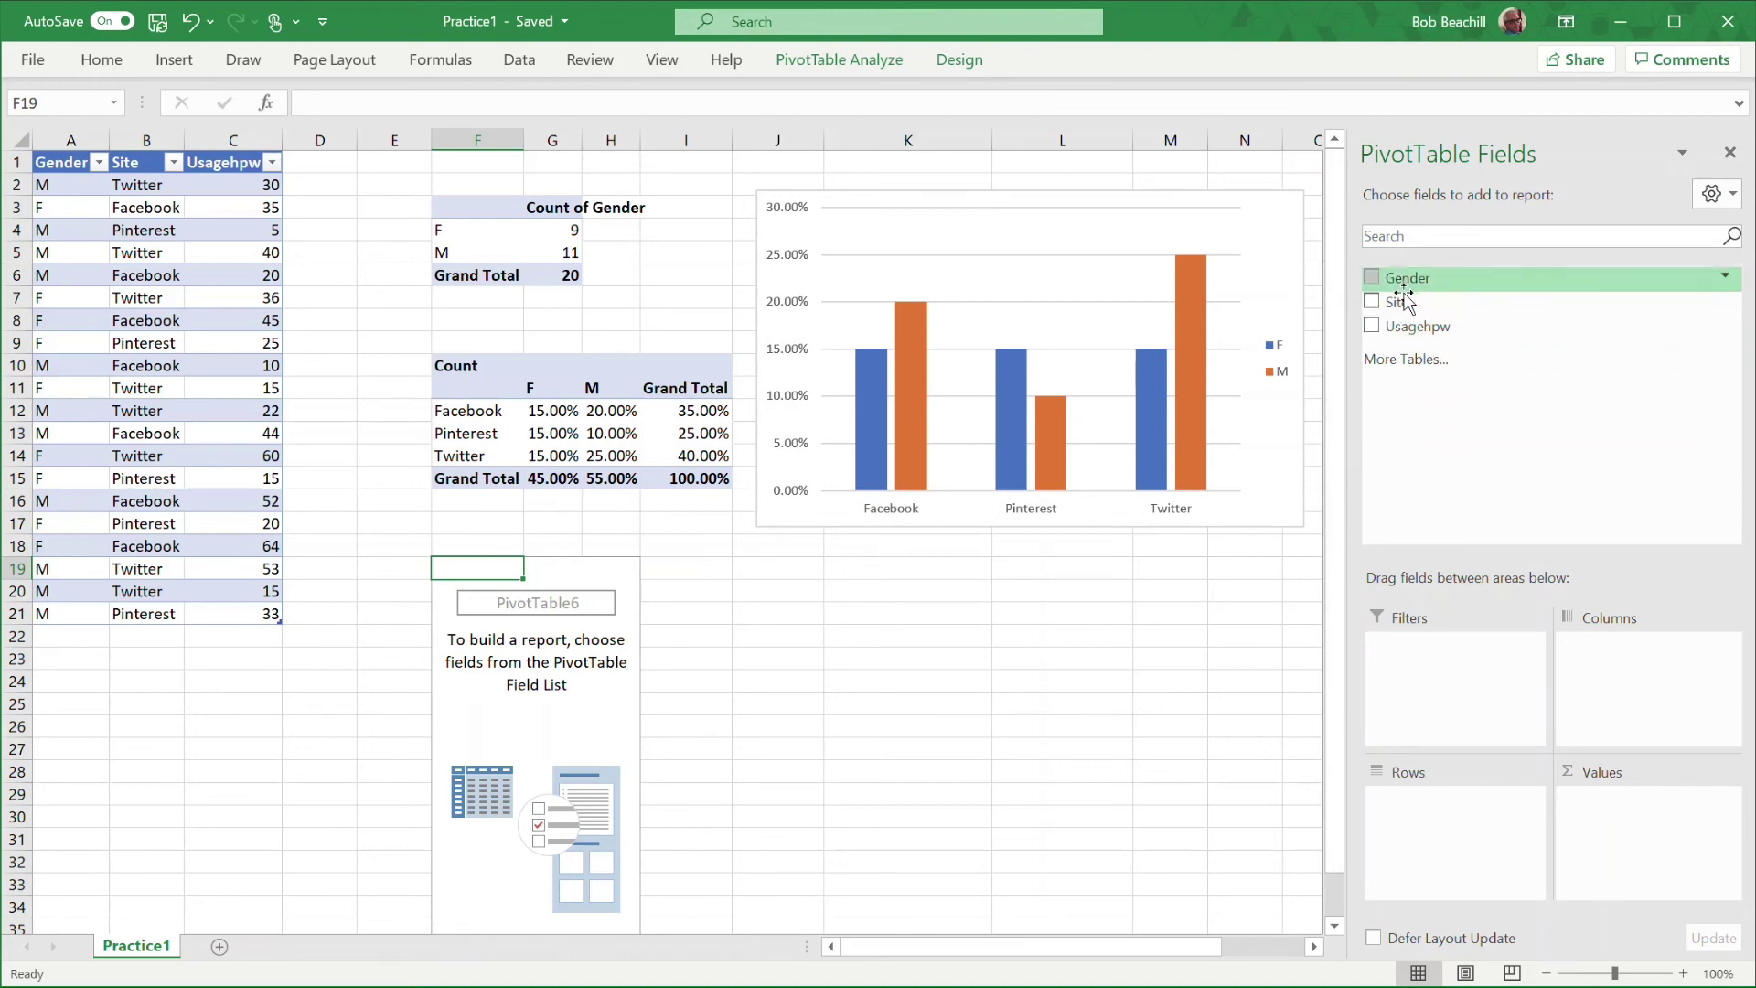
Put Site in Rows, Gender in Columns and Usagehpw in Values, then widen column H
{"action": "left_click_drag", "start_coordinate": [1408, 311], "coordinate": [1428, 811]}
{"action": "left_click_drag", "start_coordinate": [1396, 279], "coordinate": [1646, 658]}
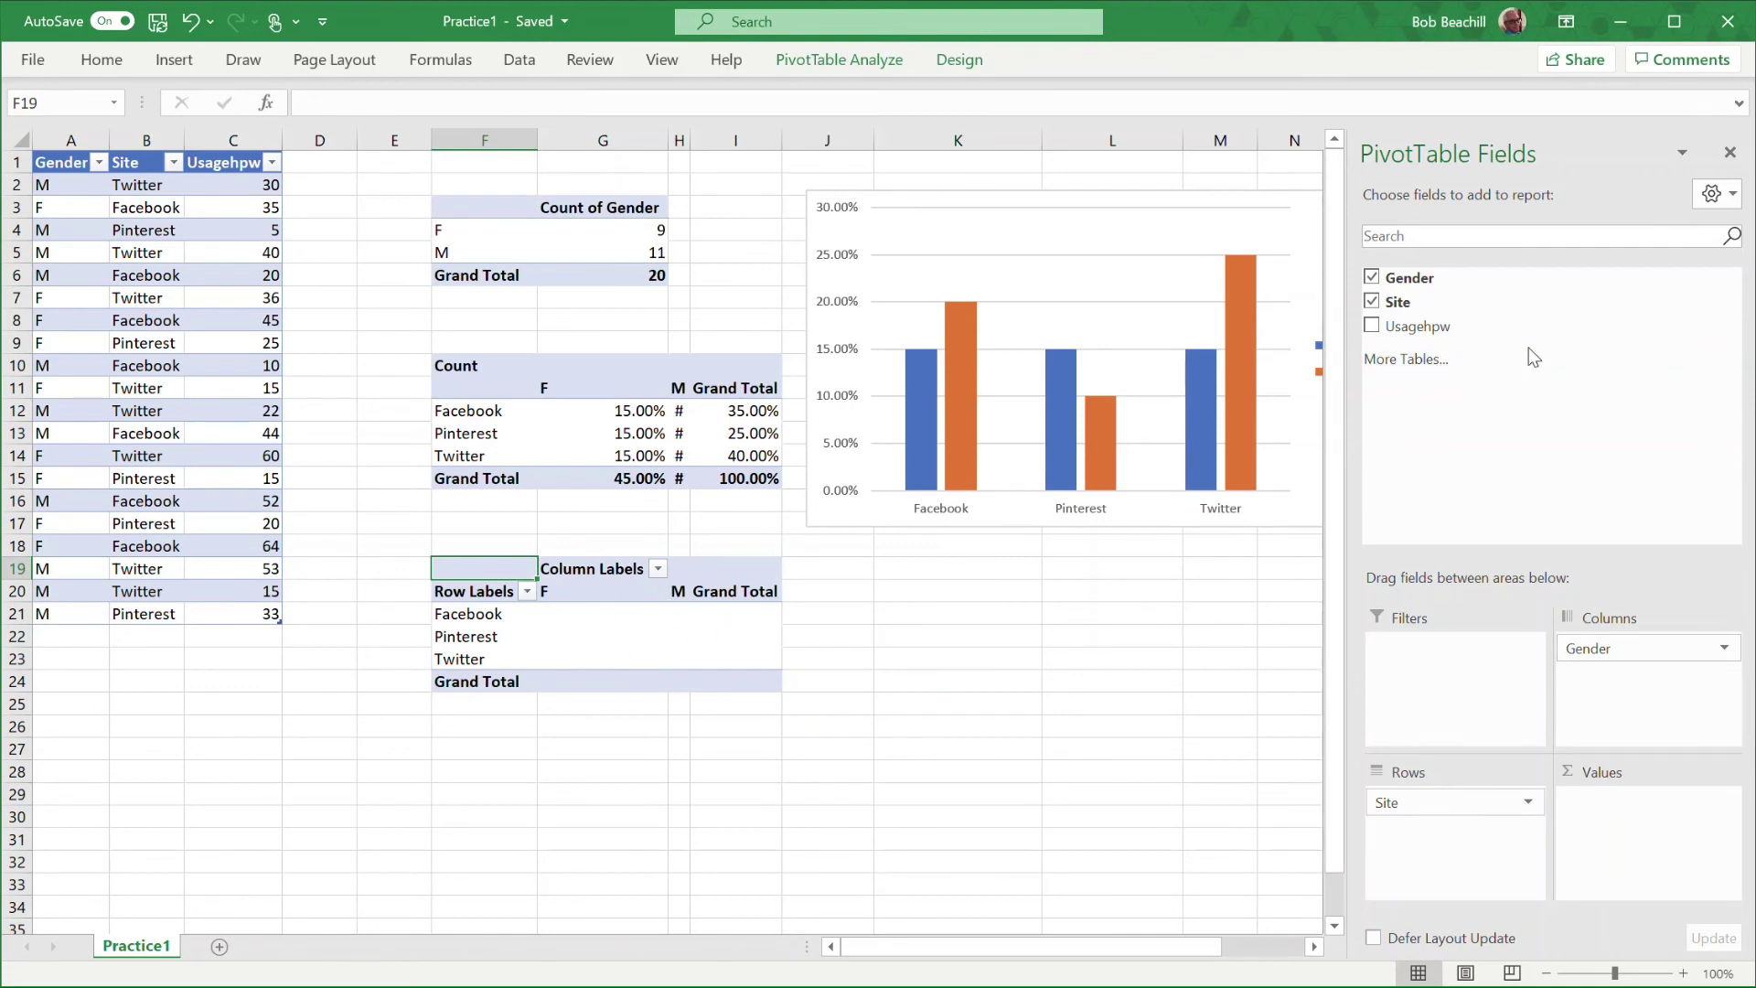
{"action": "left_click_drag", "start_coordinate": [1429, 329], "coordinate": [1621, 821]}
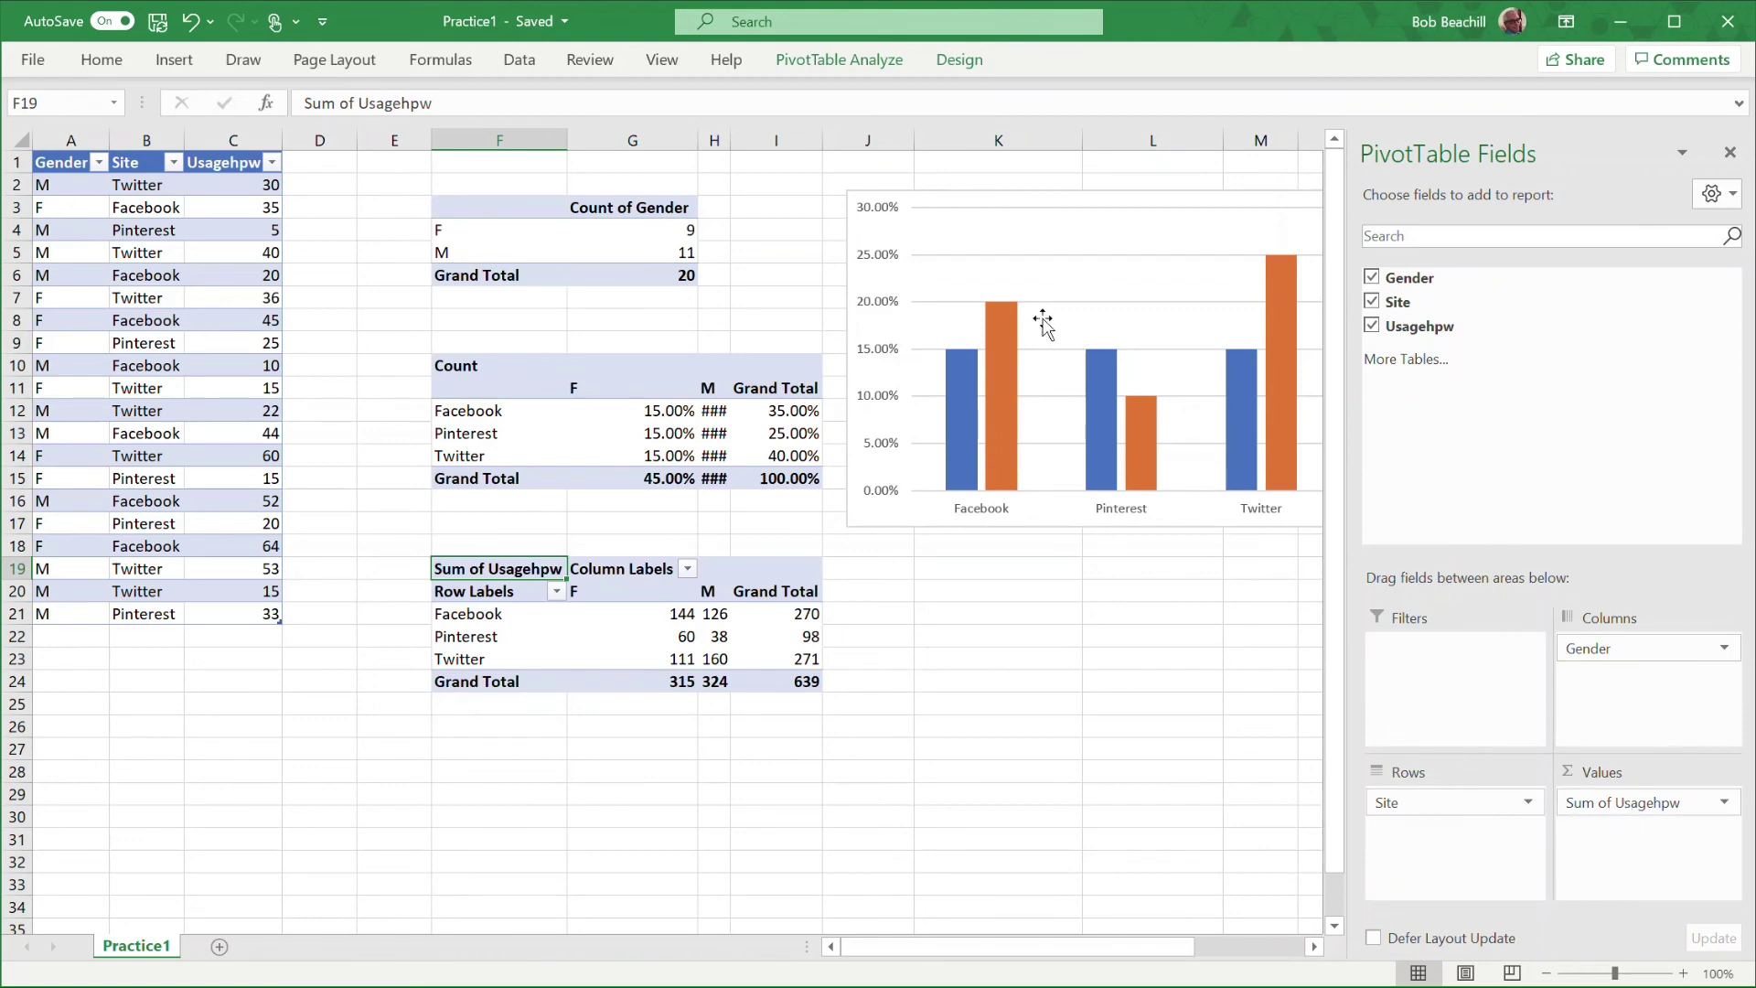
{"action": "left_click_drag", "start_coordinate": [729, 140], "coordinate": [750, 140]}
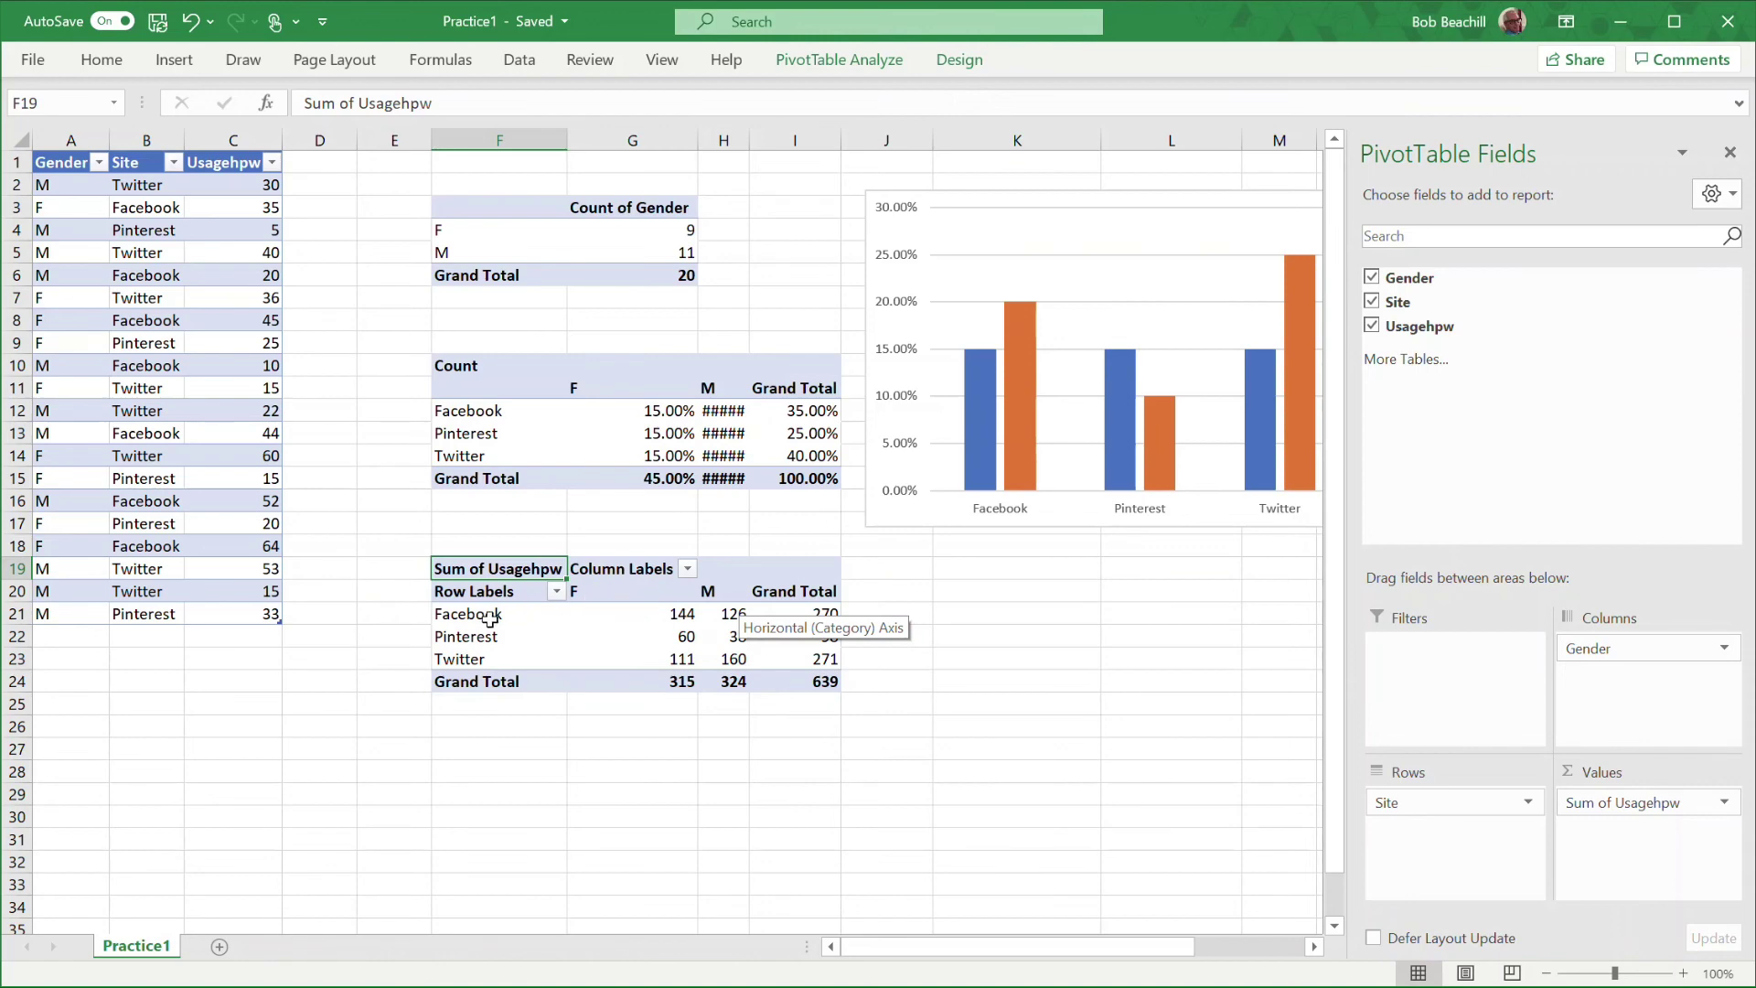
{"action": "mouse_move", "coordinate": [682, 618]}
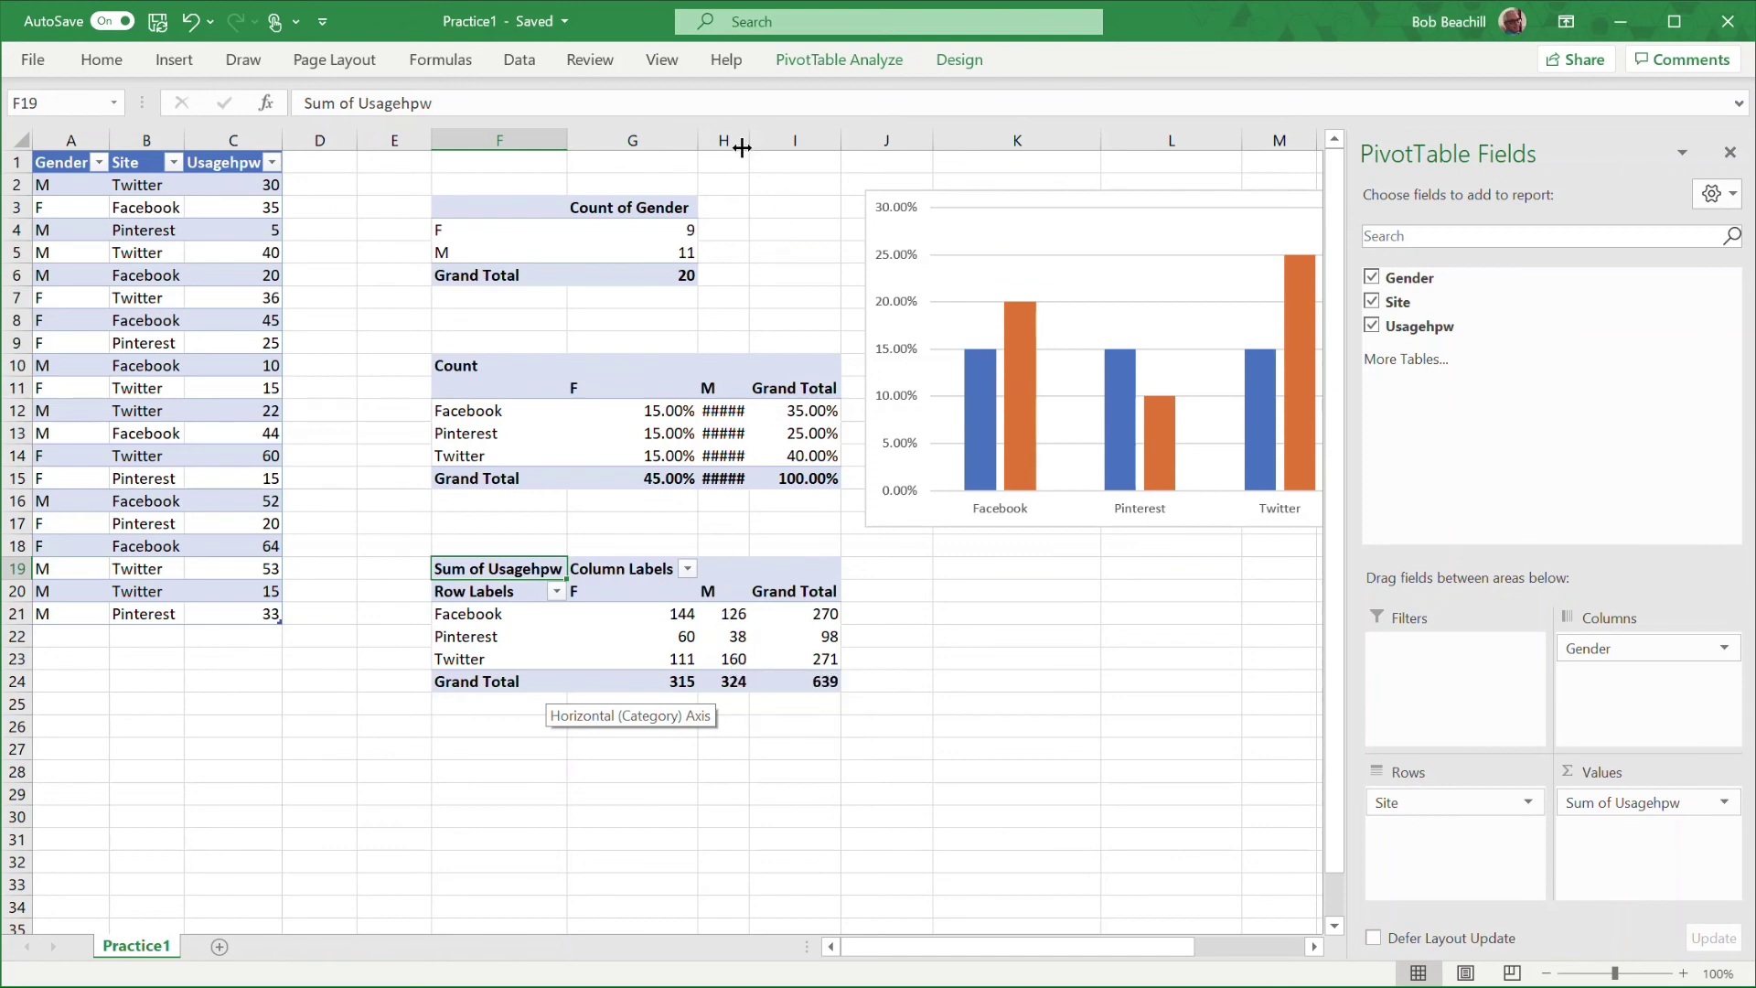
Widen column H further so its values display instead of hash marks
{"action": "left_click_drag", "start_coordinate": [748, 140], "coordinate": [769, 140]}
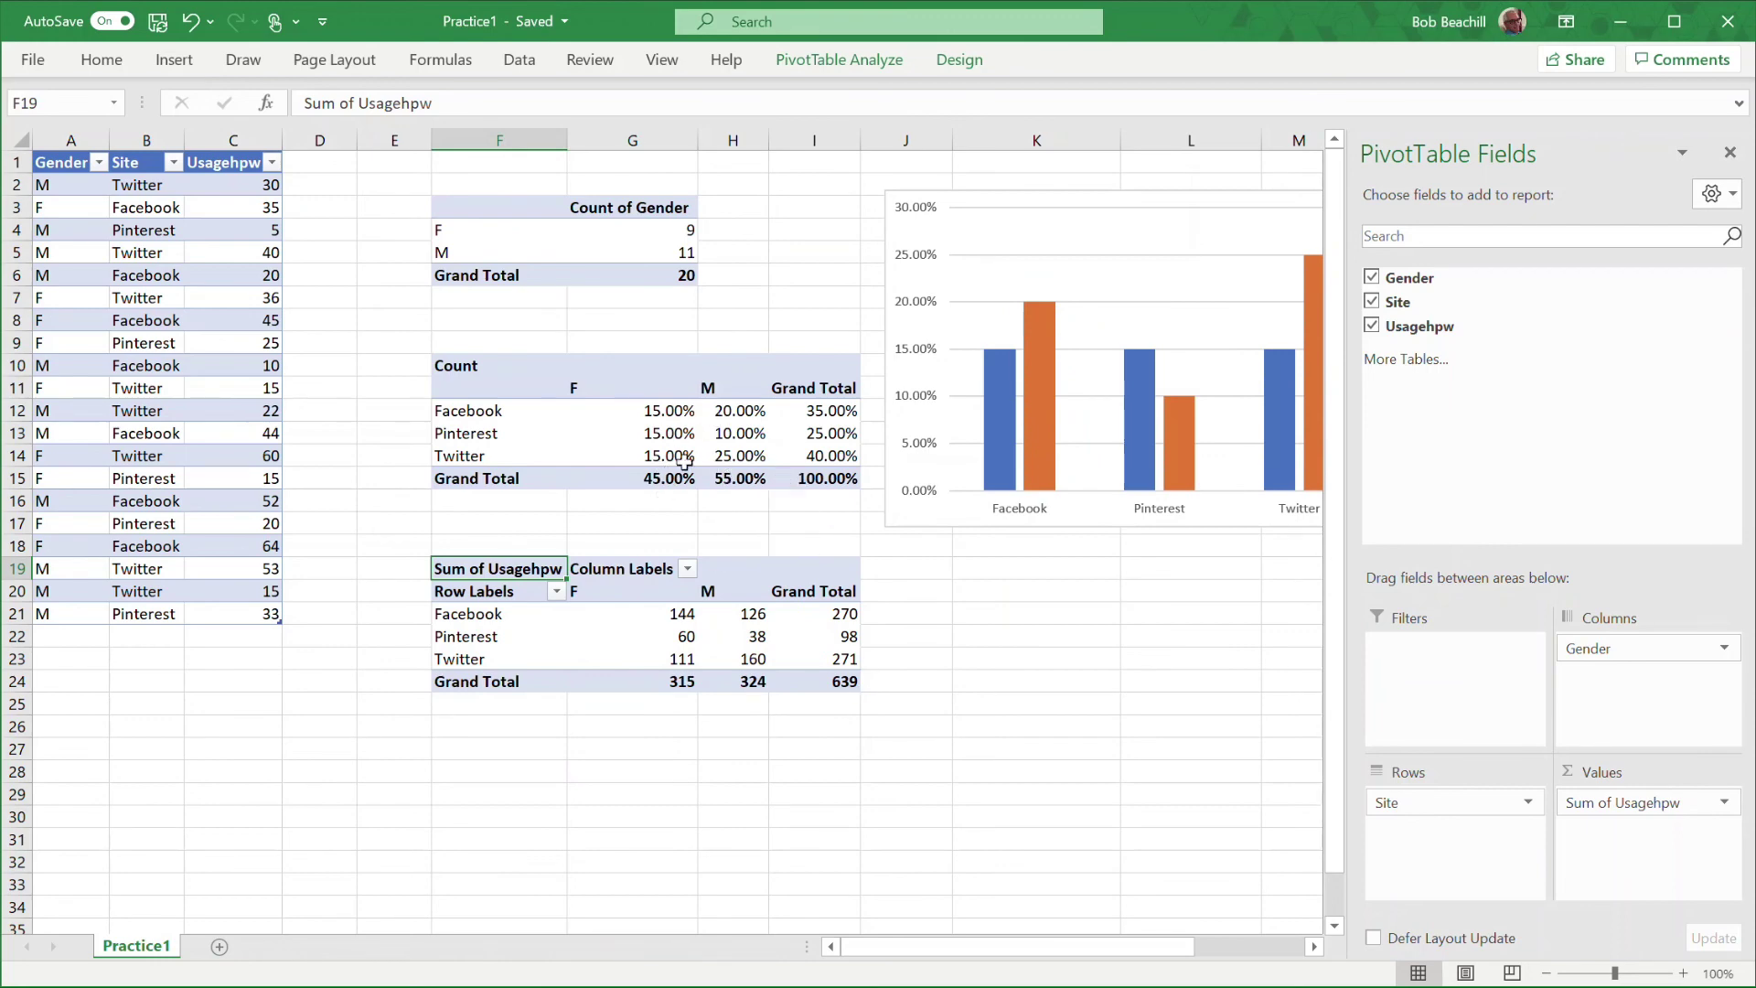
{"action": "mouse_move", "coordinate": [706, 441]}
{"action": "mouse_move", "coordinate": [757, 660]}
Switch the Usagehpw value field from Sum to Average in Value Field Settings
{"action": "left_click", "coordinate": [1725, 804]}
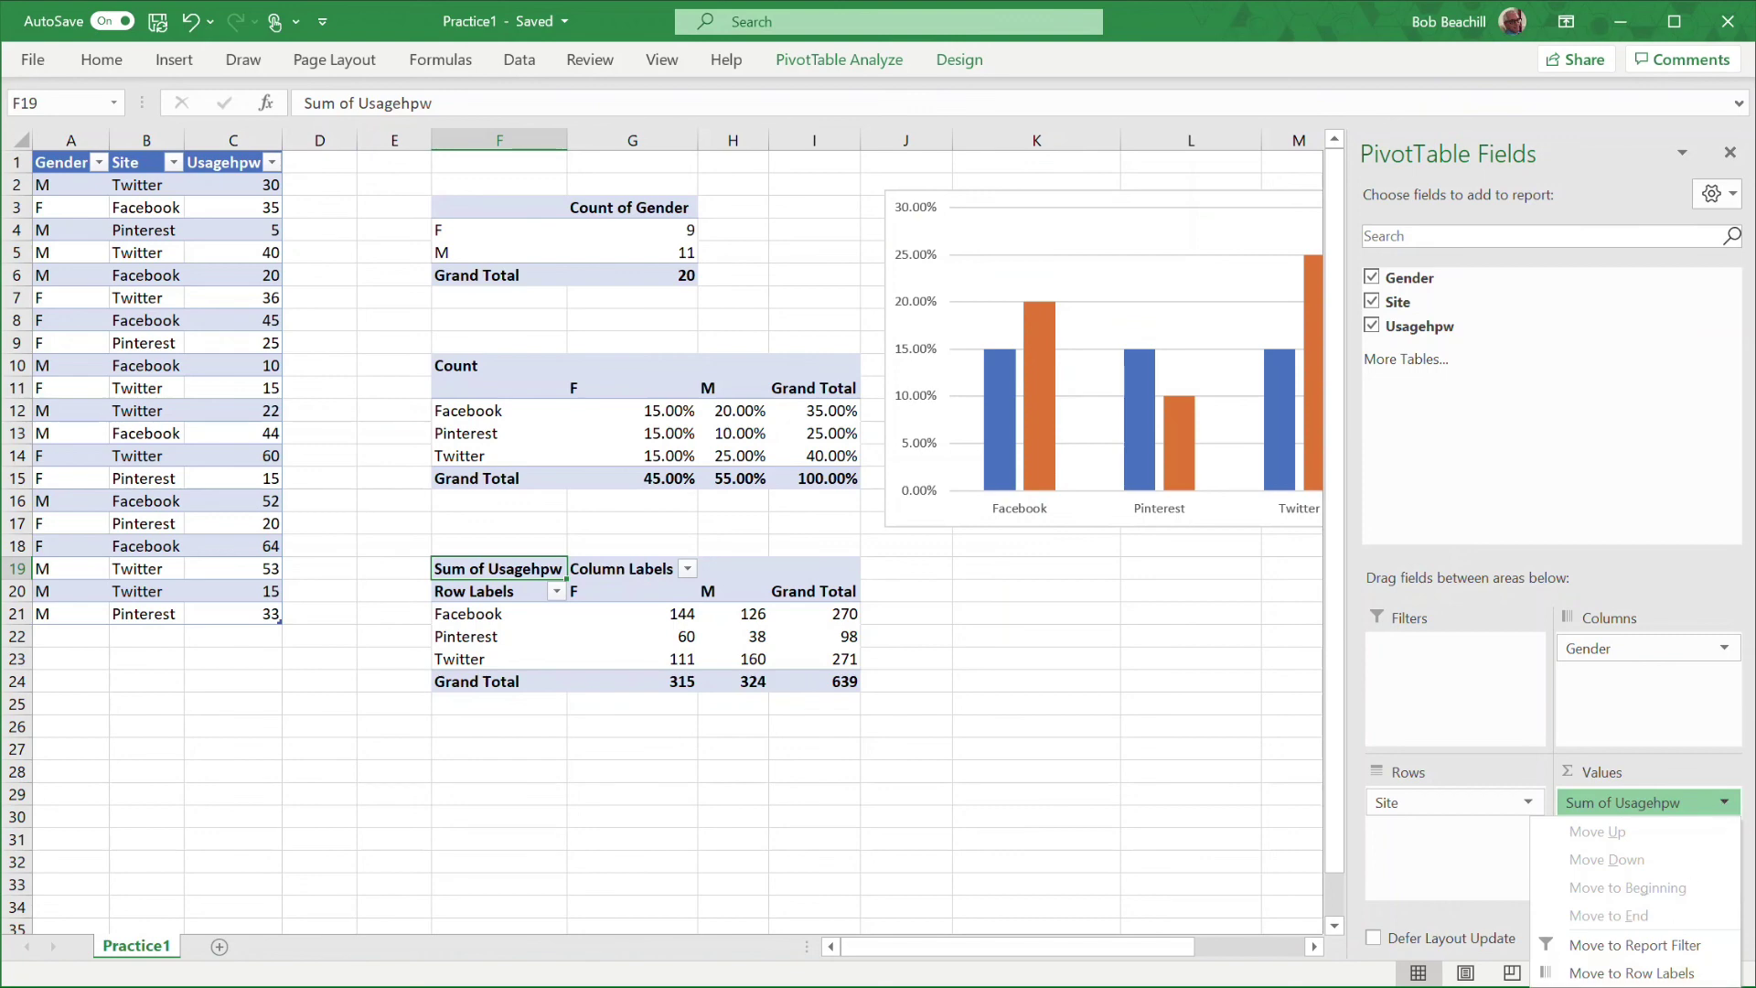
{"action": "left_click", "coordinate": [1628, 983]}
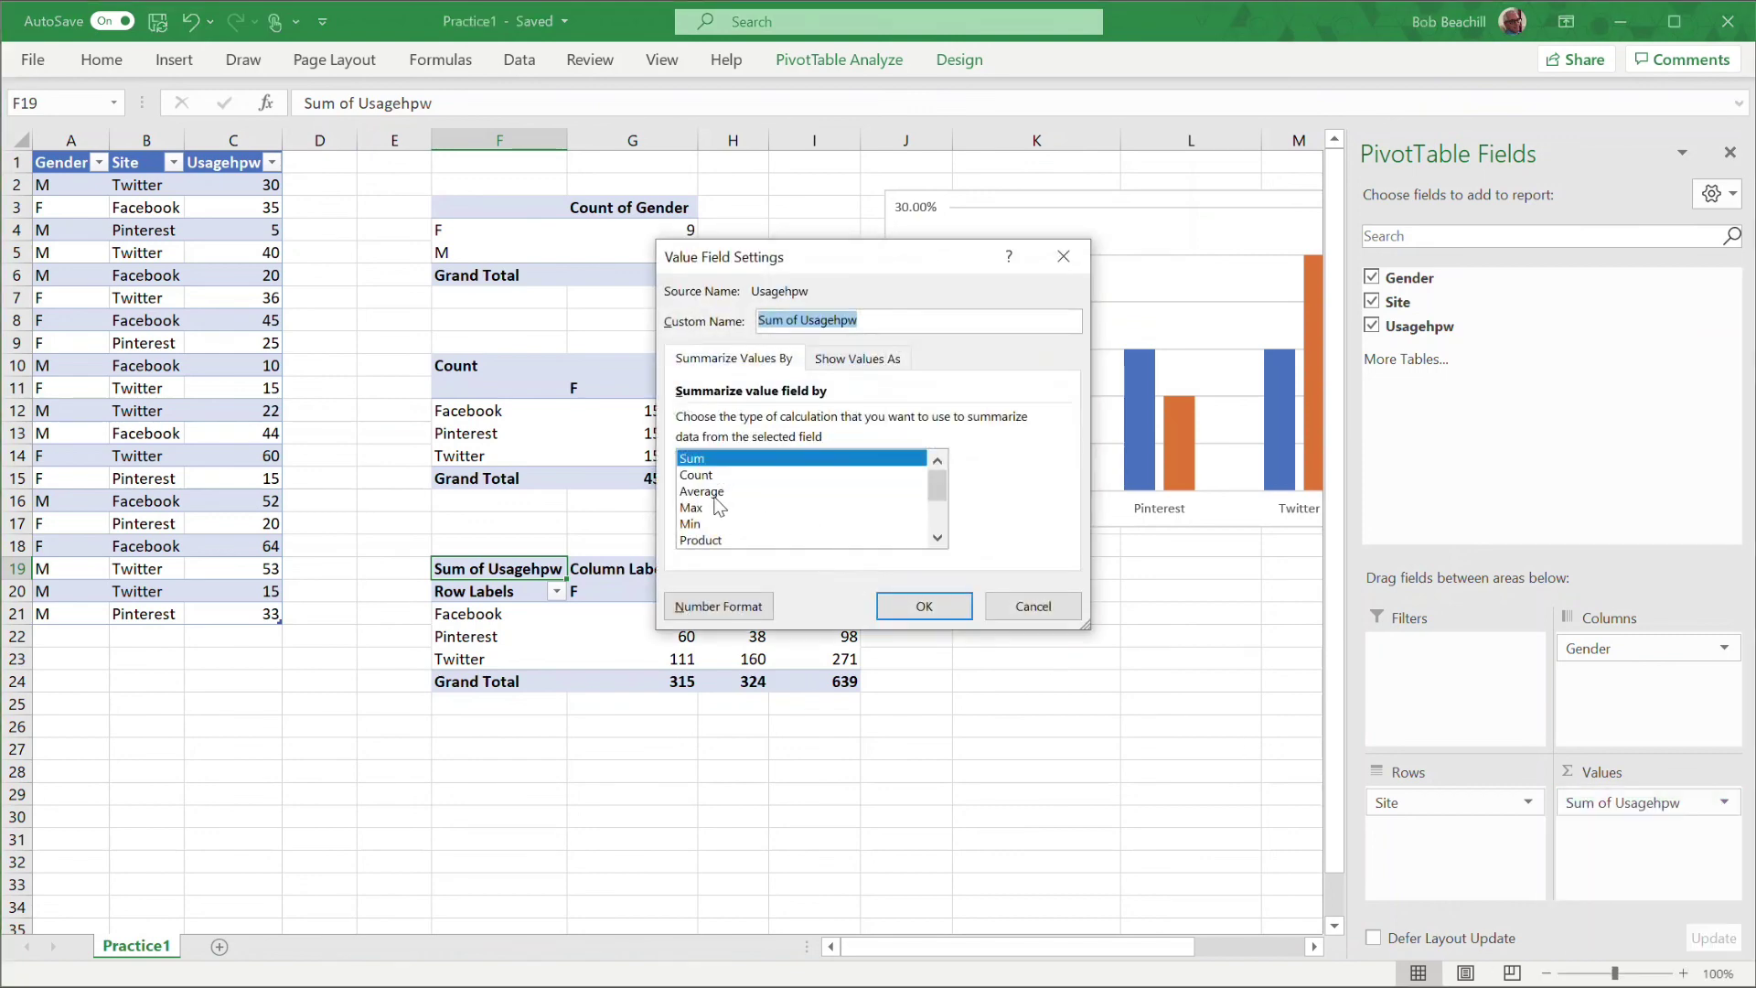
{"action": "mouse_move", "coordinate": [935, 499]}
{"action": "left_mouse_down"}
{"action": "mouse_move", "coordinate": [937, 530]}
{"action": "mouse_move", "coordinate": [936, 485]}
{"action": "left_mouse_up"}
{"action": "left_click", "coordinate": [704, 493]}
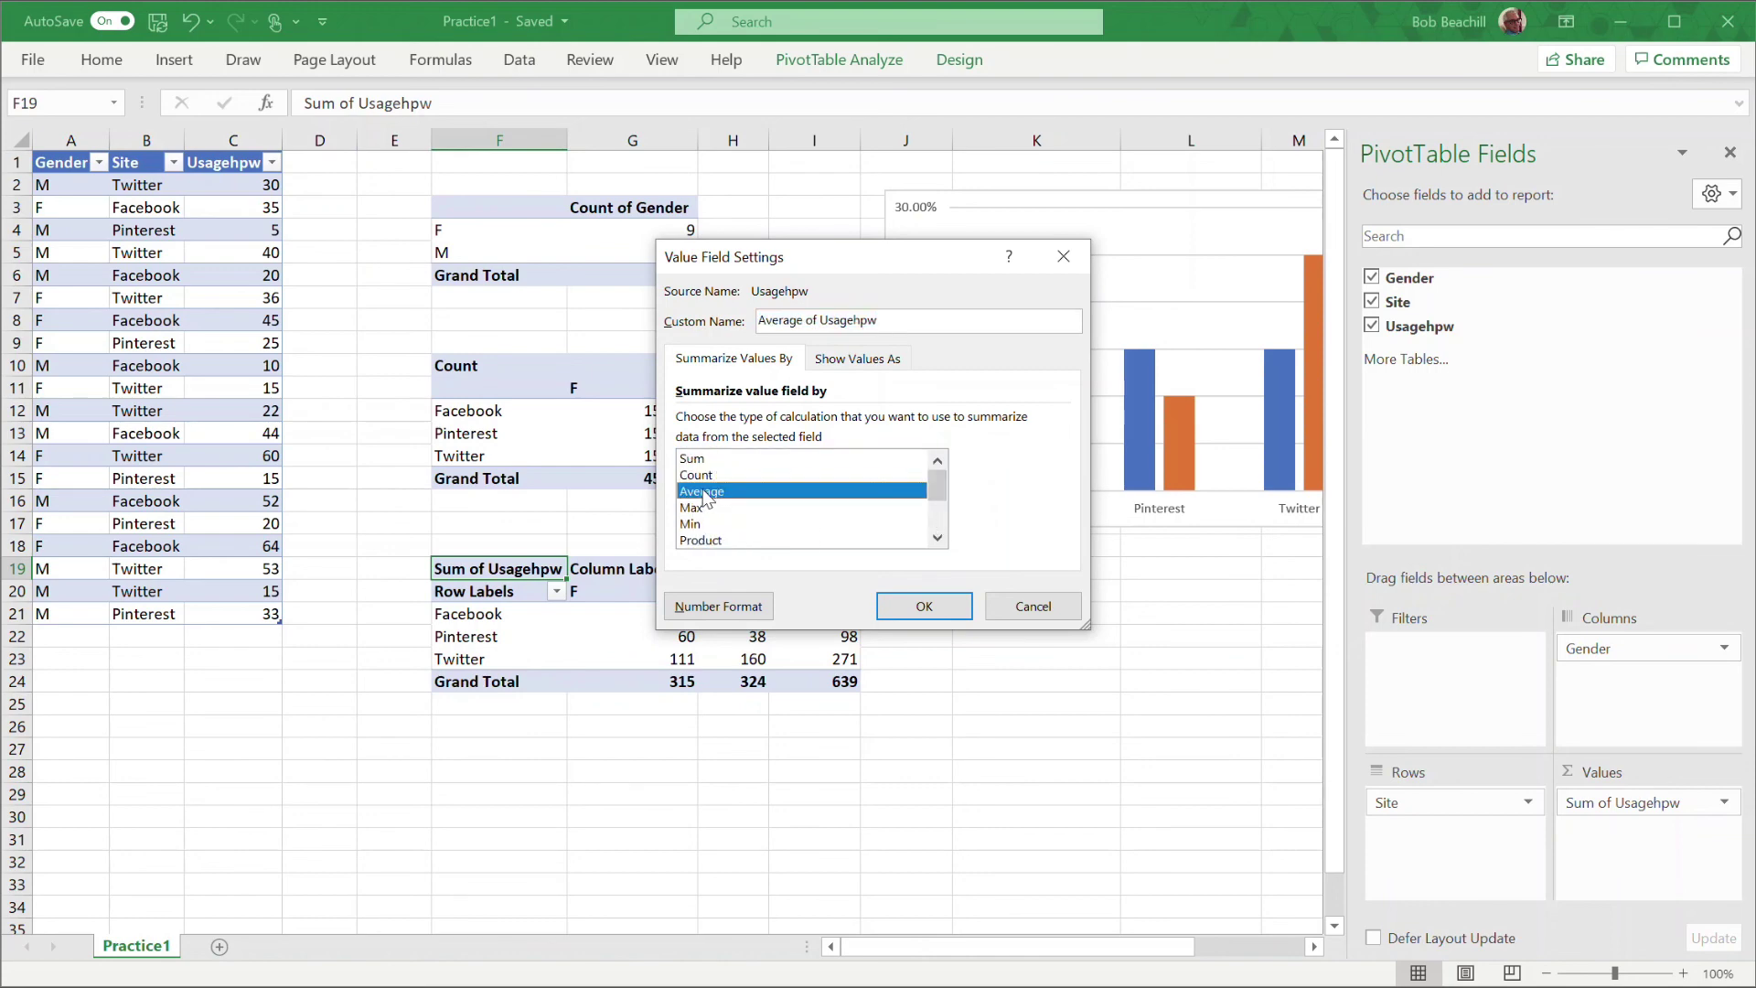
{"action": "left_click", "coordinate": [925, 607]}
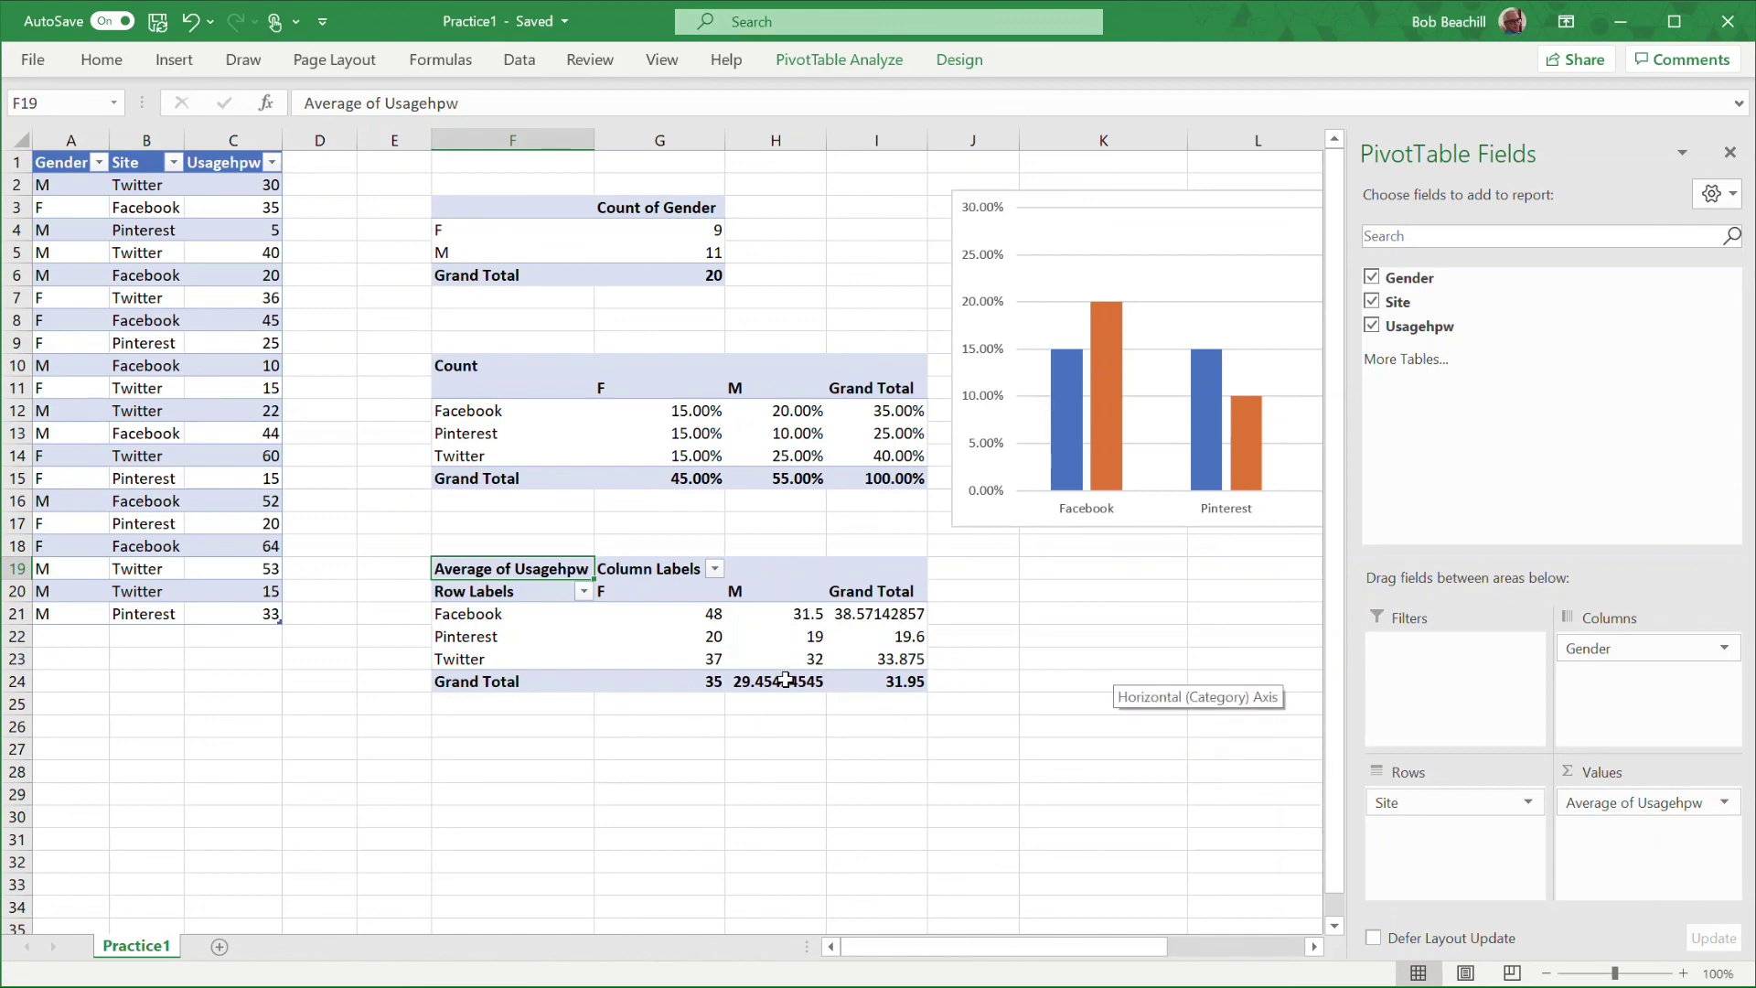
{"action": "mouse_move", "coordinate": [784, 687]}
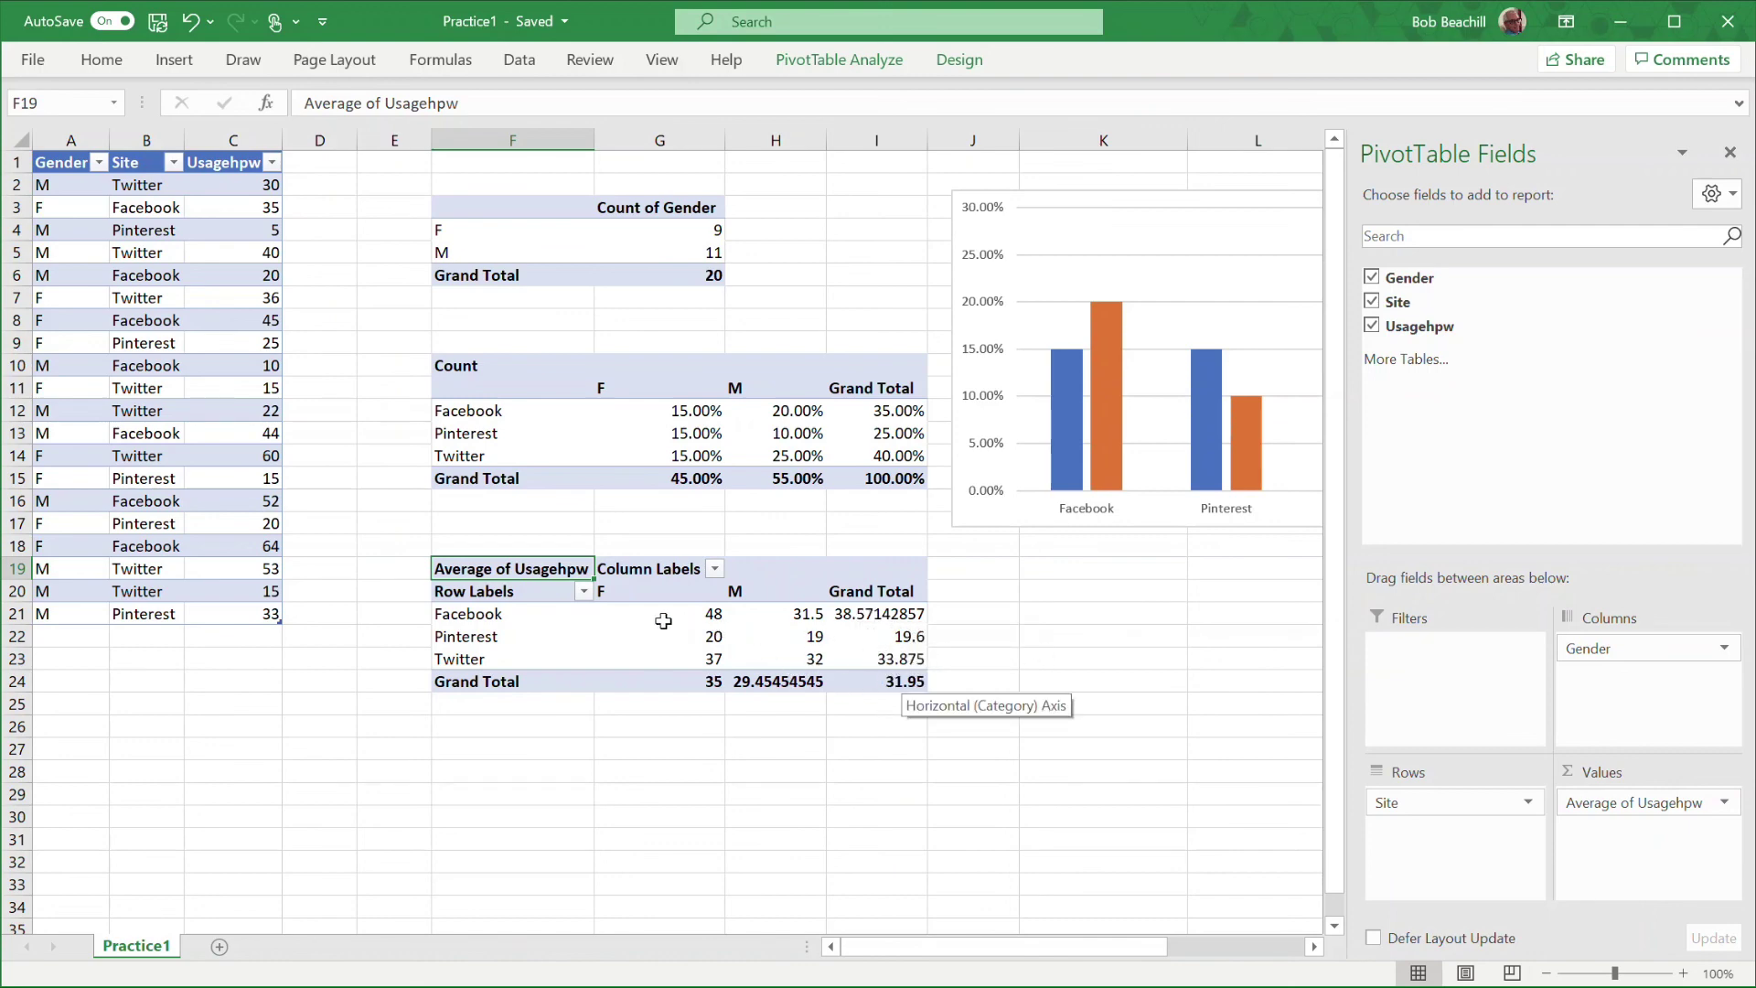
Format Average of Usagehpw as Number with 1 decimal place
{"action": "left_click", "coordinate": [1724, 803]}
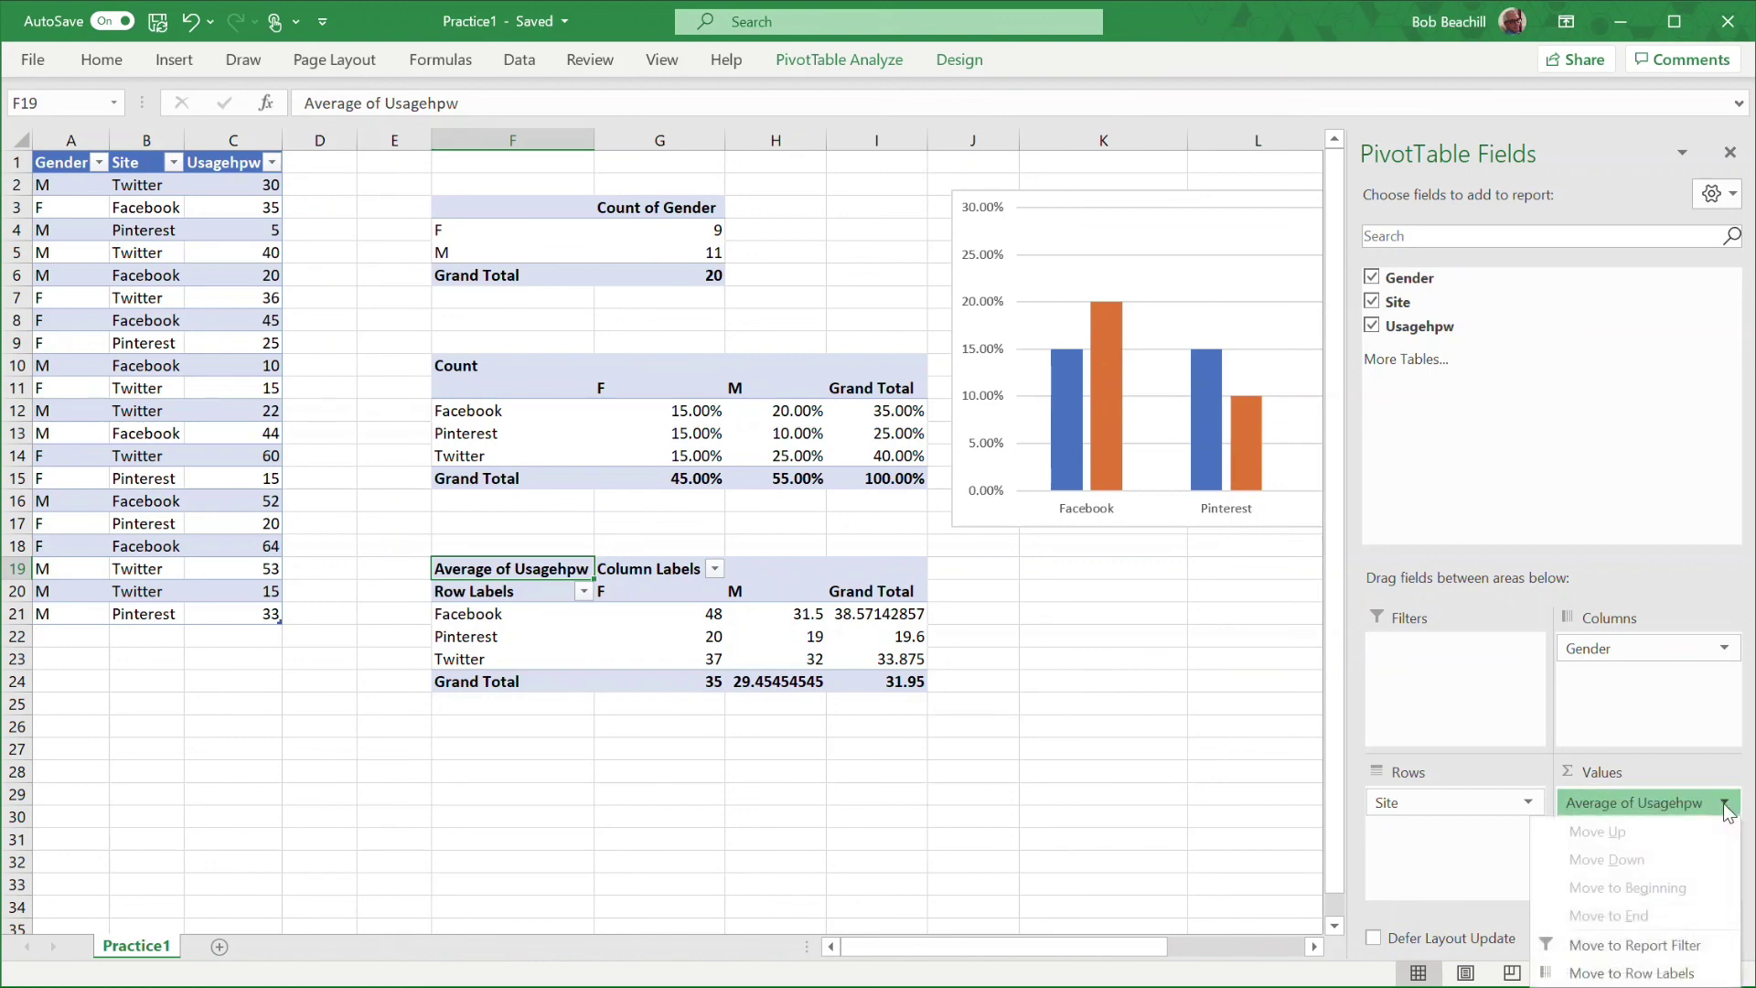
{"action": "key", "text": "n"}
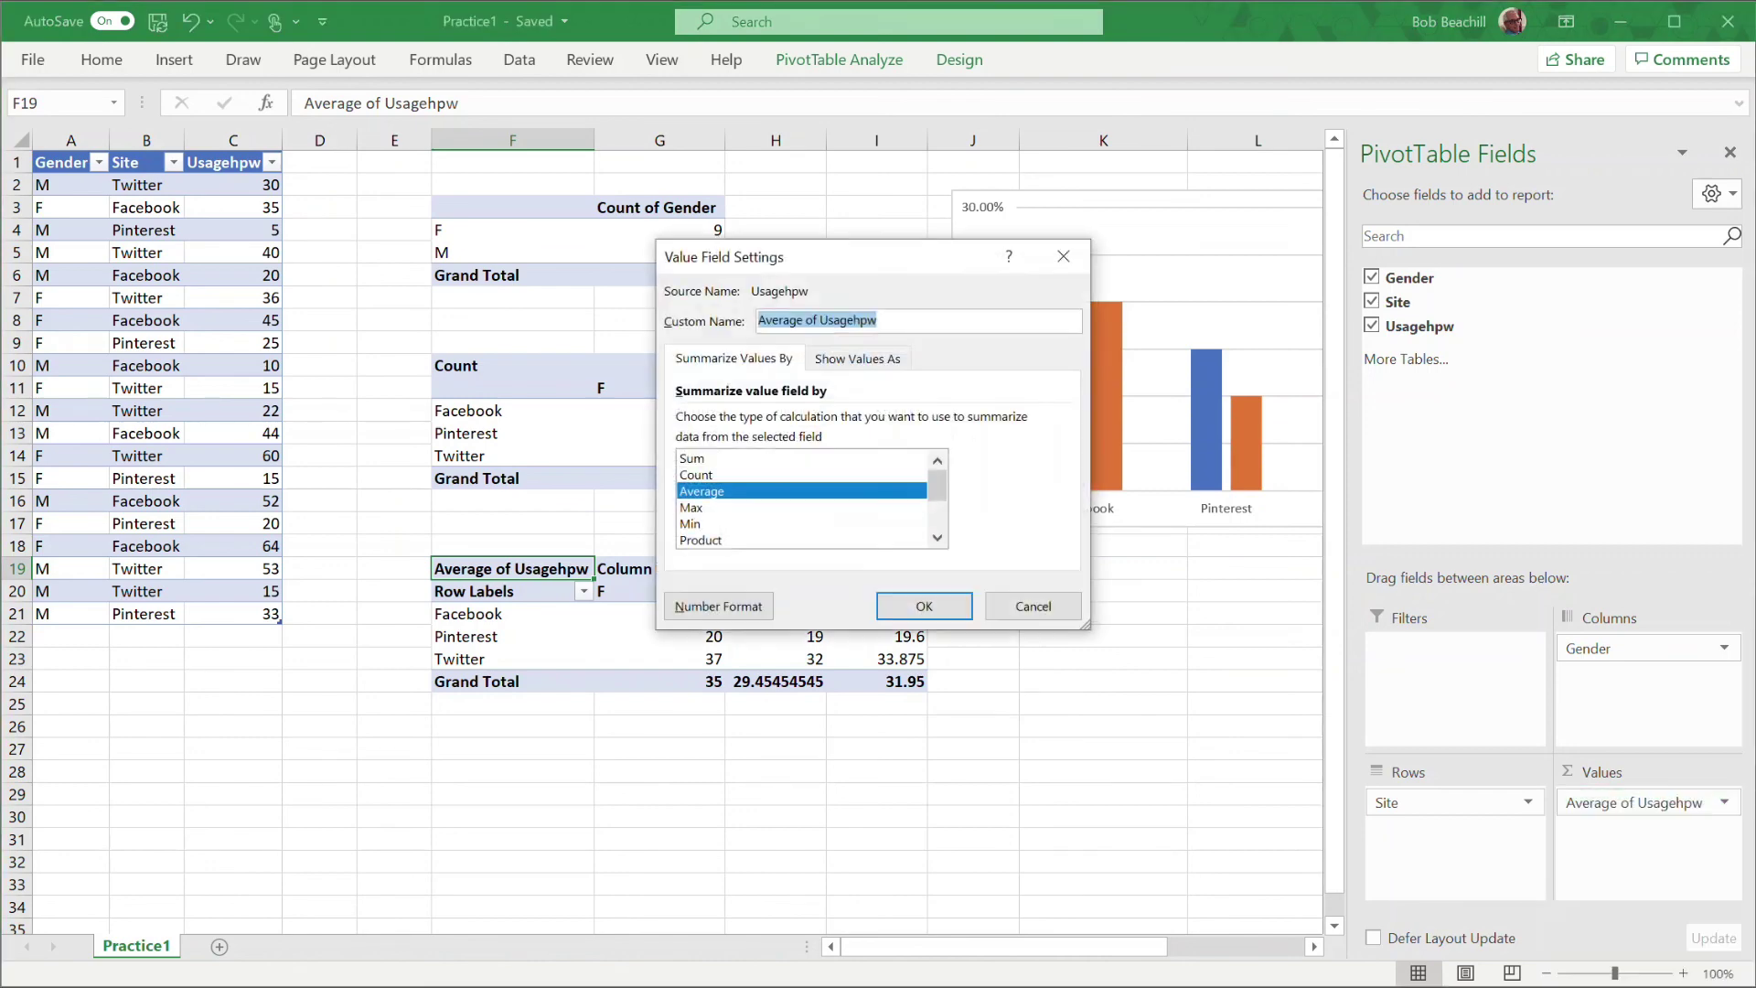
{"action": "left_click", "coordinate": [735, 608]}
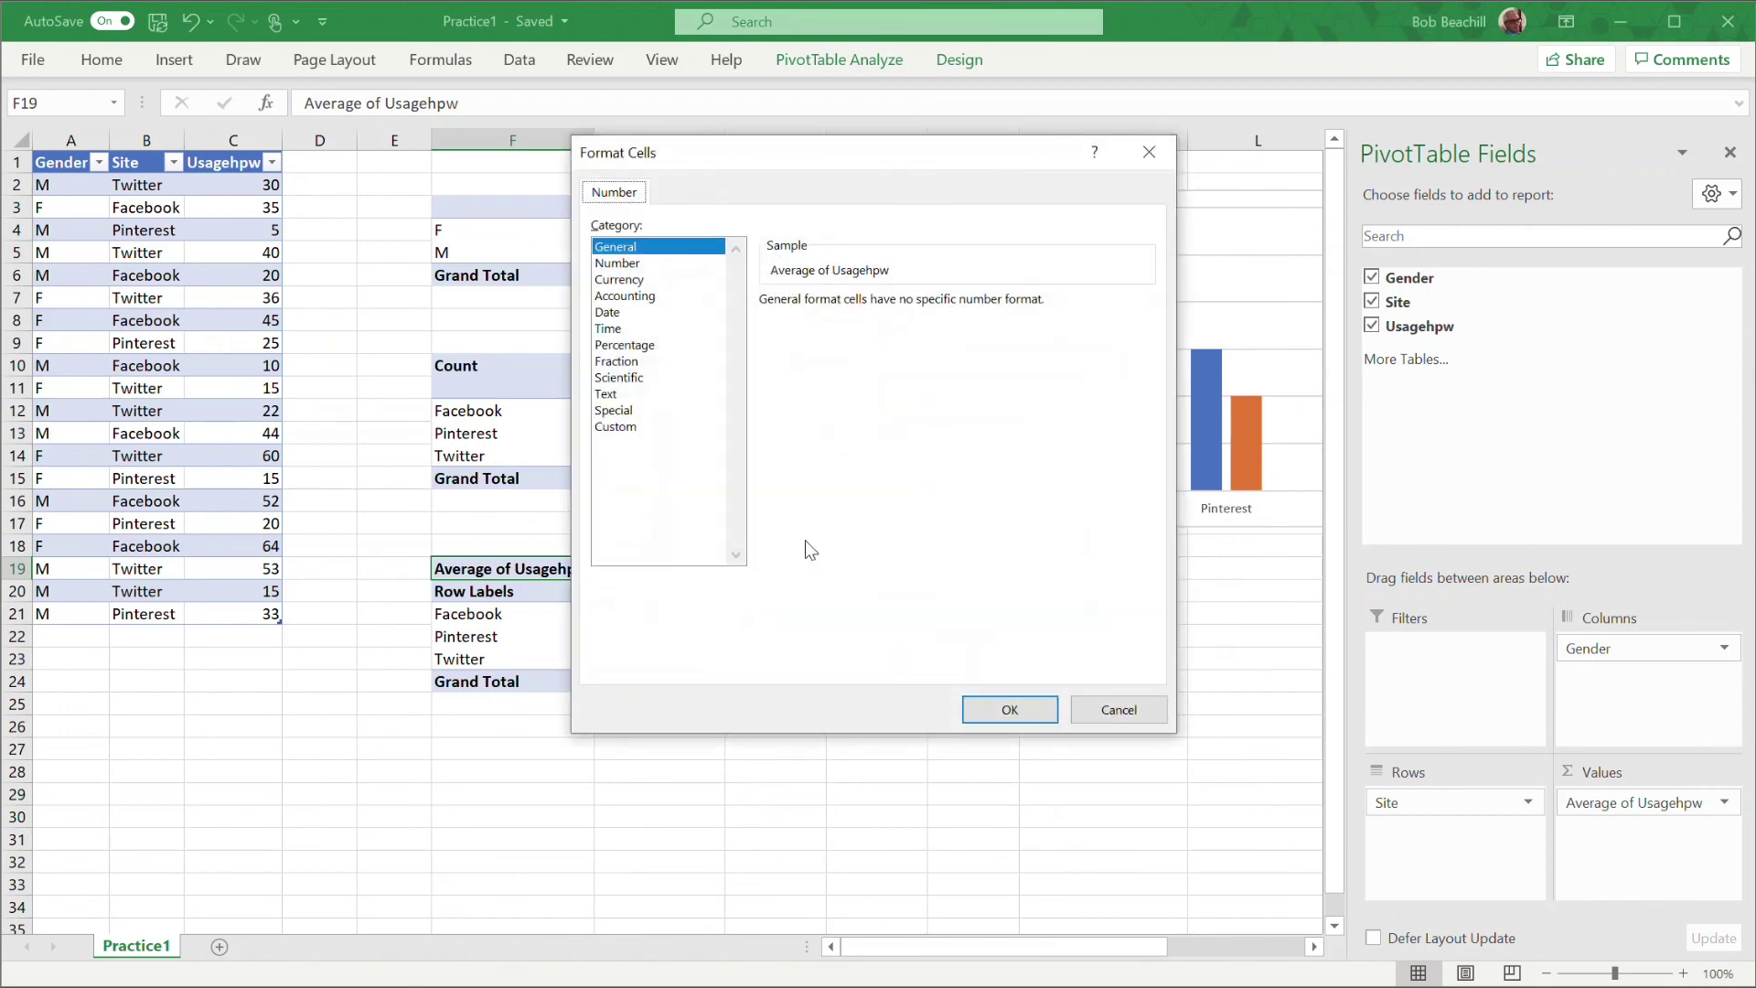
{"action": "left_click", "coordinate": [618, 264]}
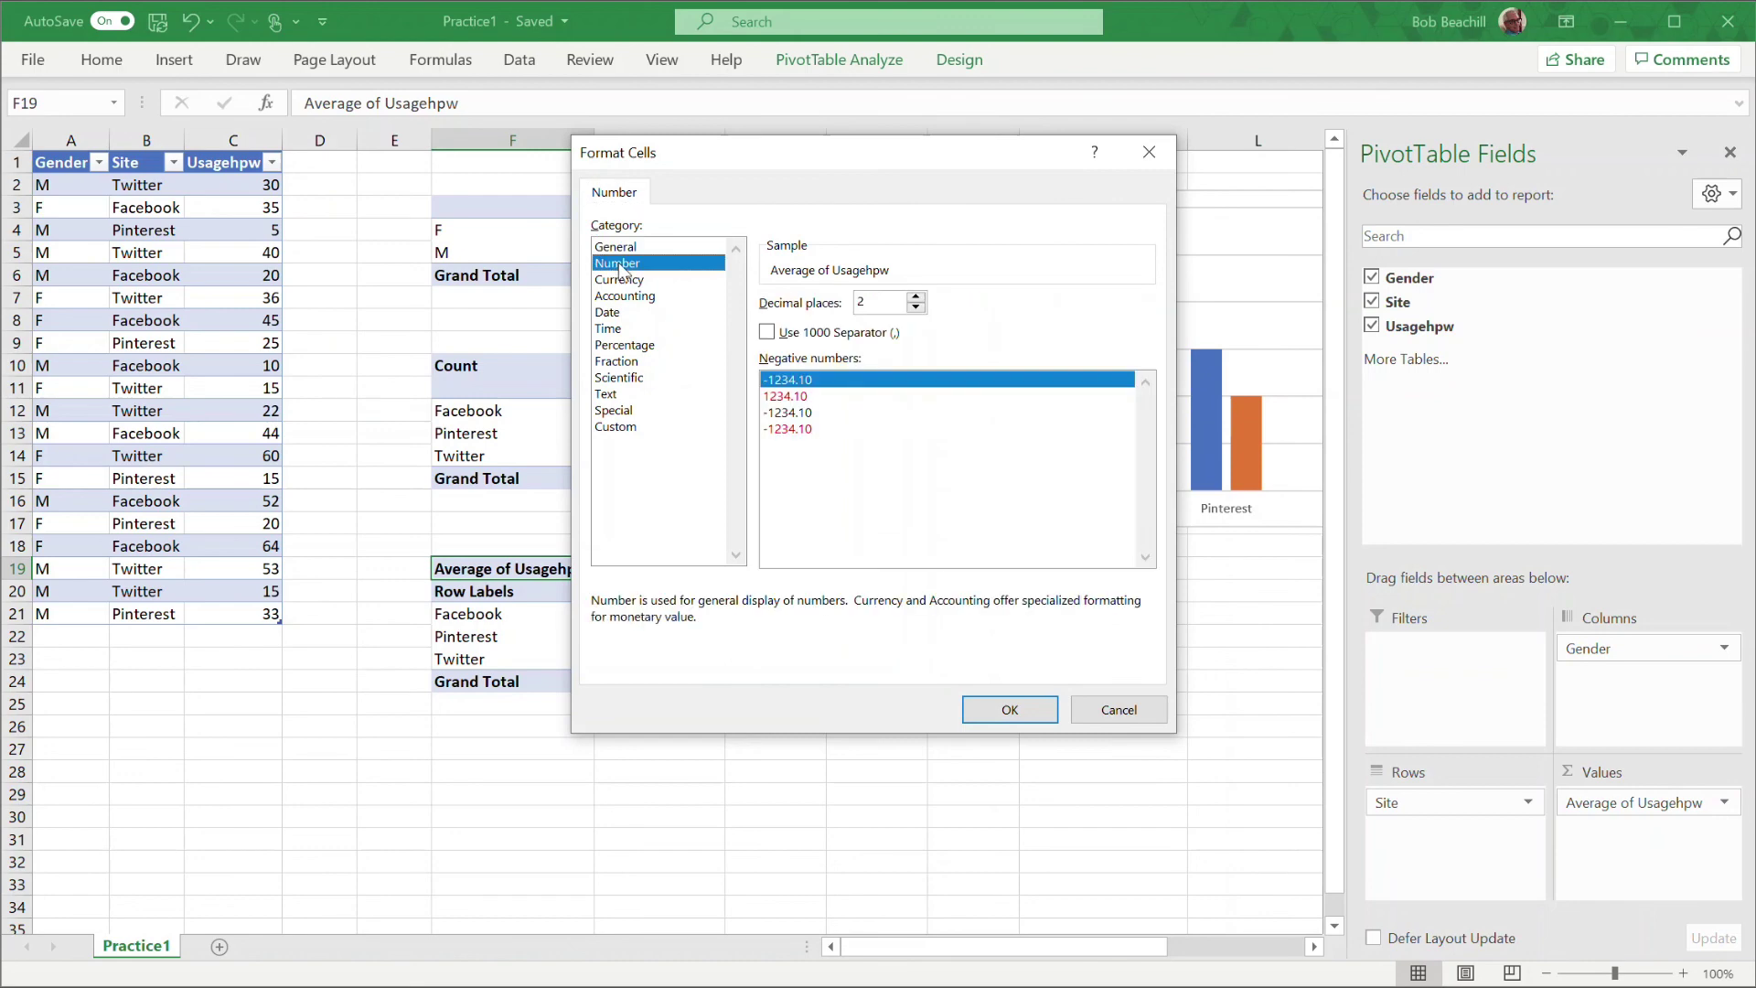
{"action": "left_click", "coordinate": [915, 308]}
{"action": "left_click", "coordinate": [1009, 709]}
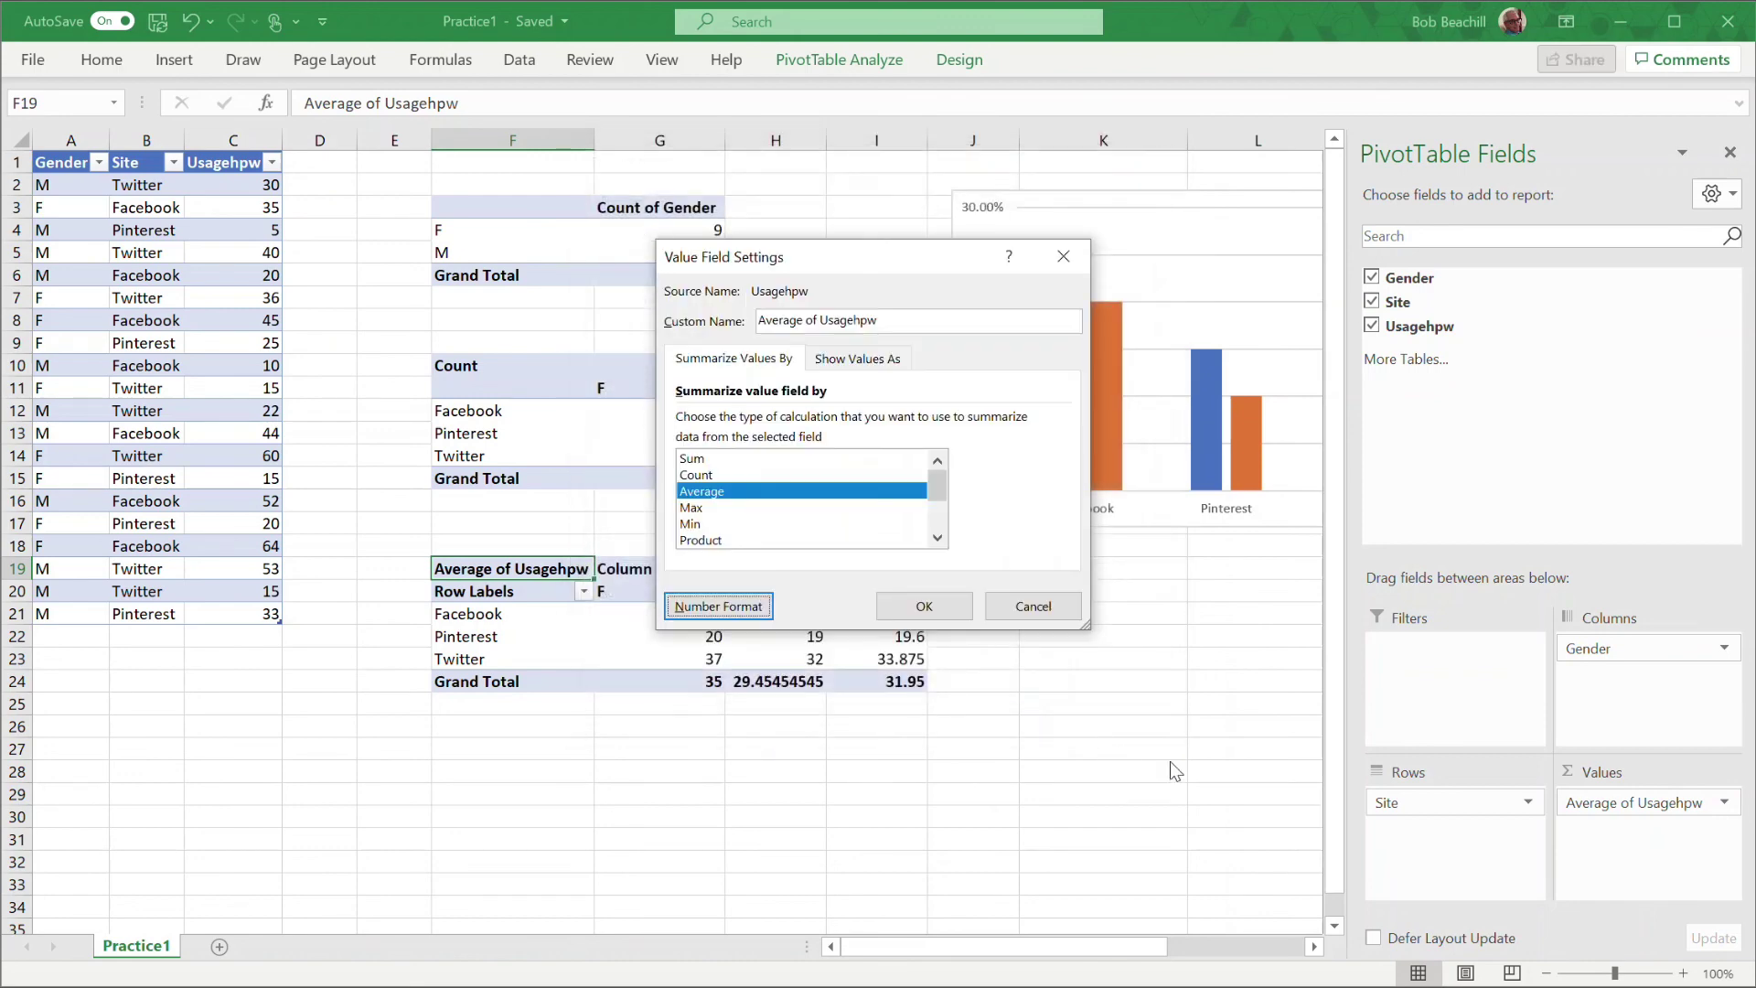
{"action": "left_click", "coordinate": [924, 606]}
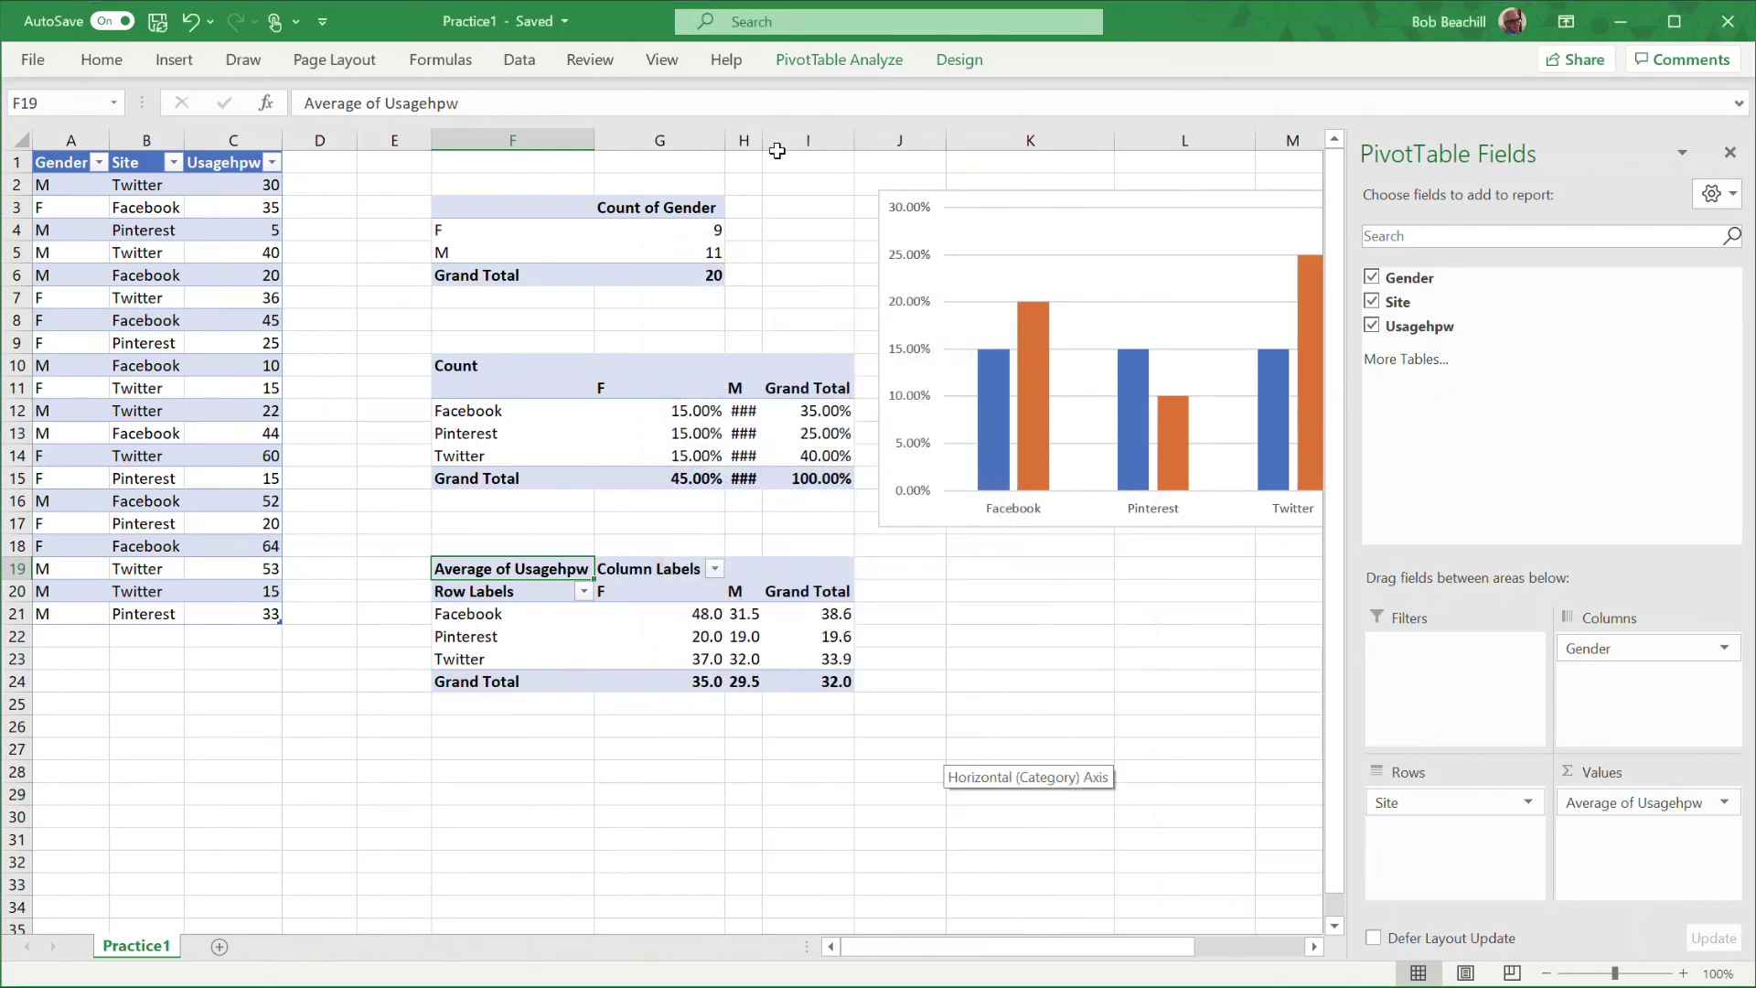
Widen column H again so the M values show in full
{"action": "left_click_drag", "start_coordinate": [764, 140], "coordinate": [783, 140]}
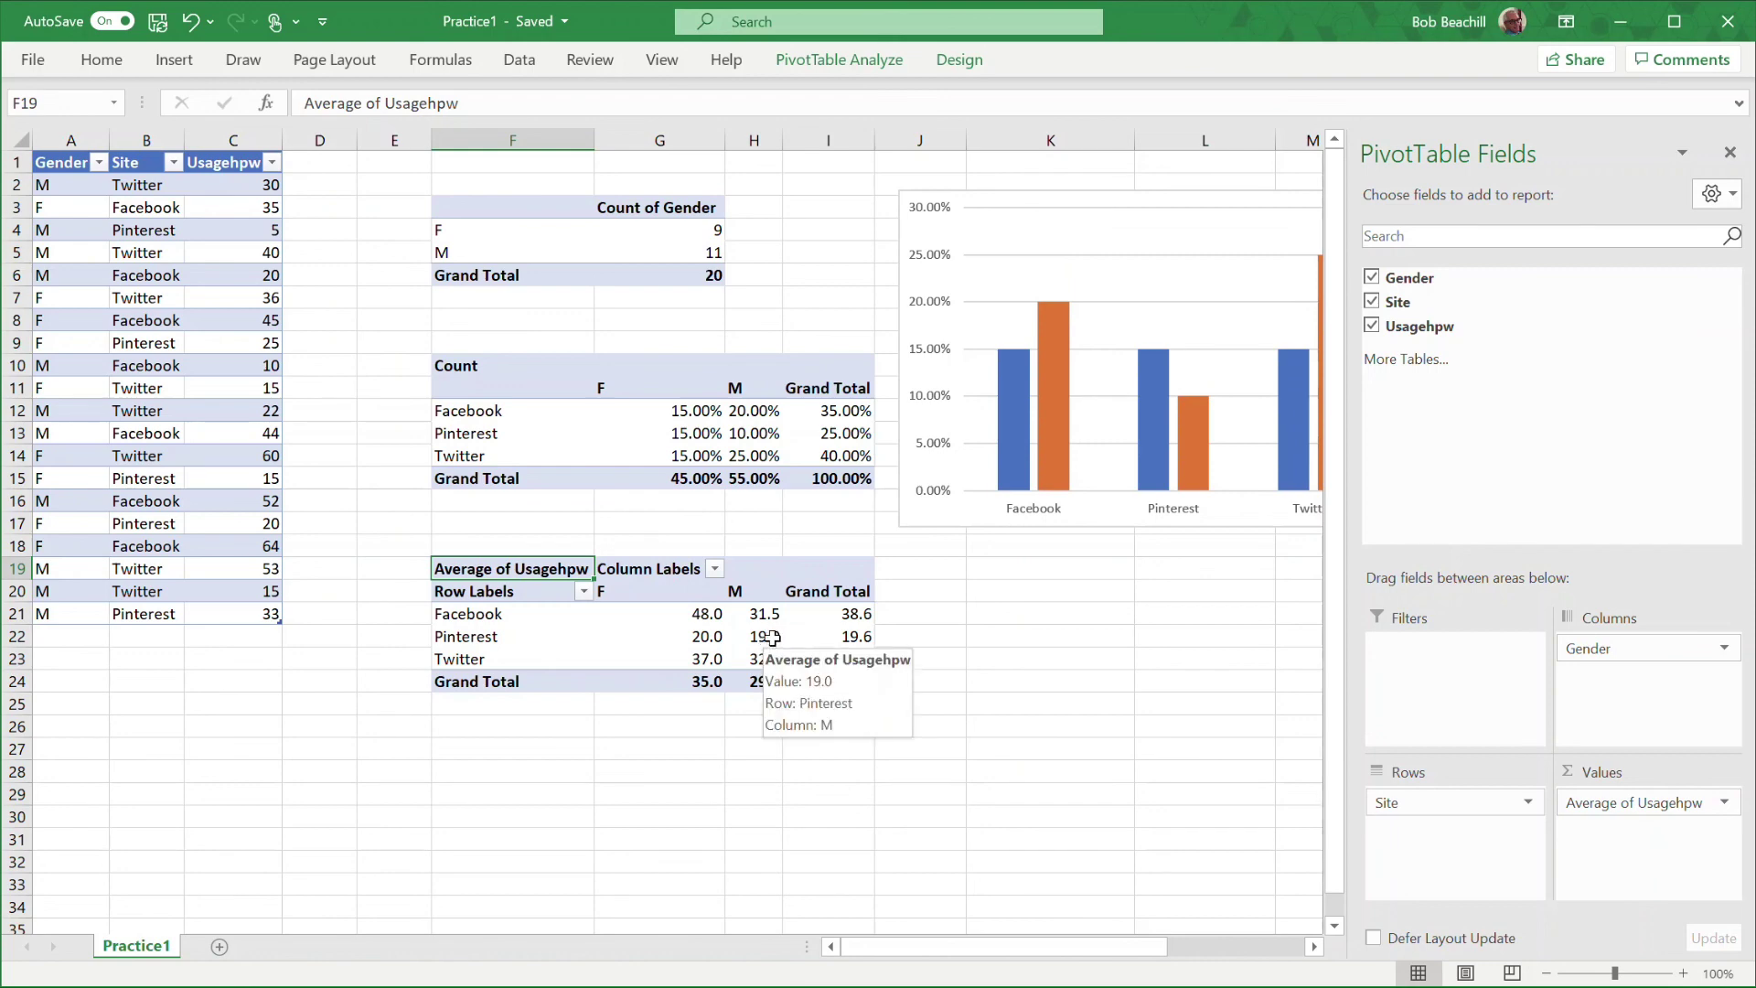
{"action": "mouse_move", "coordinate": [855, 687]}
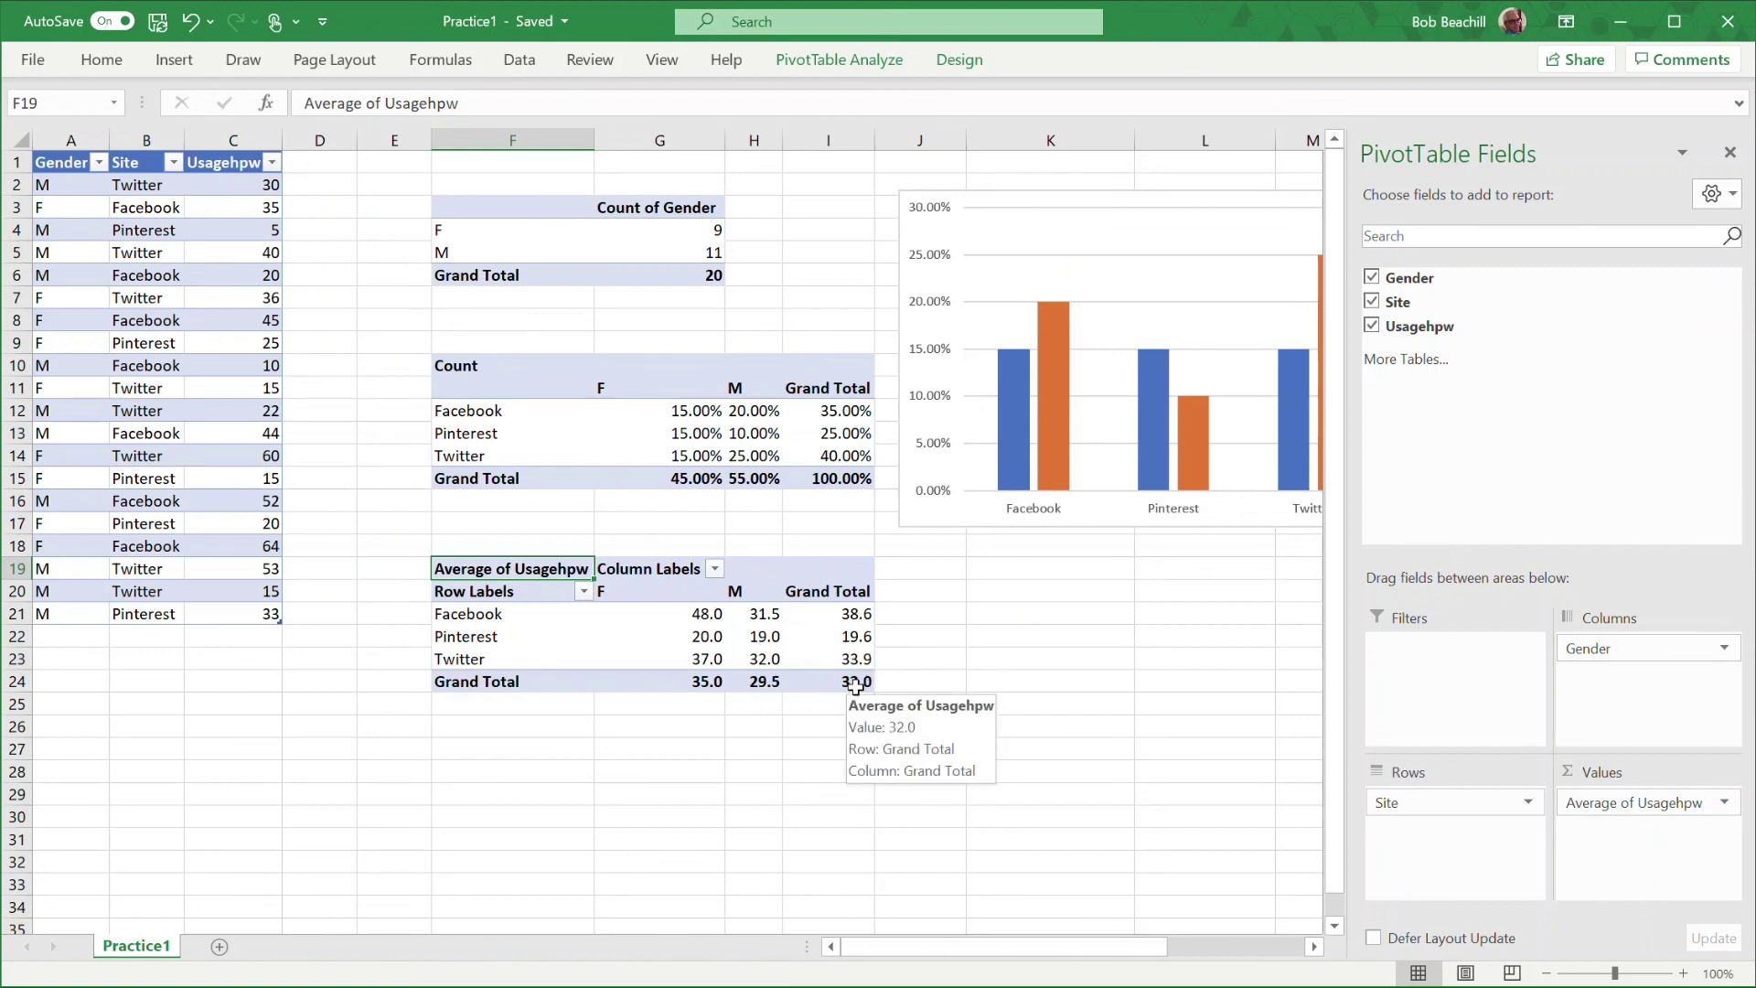